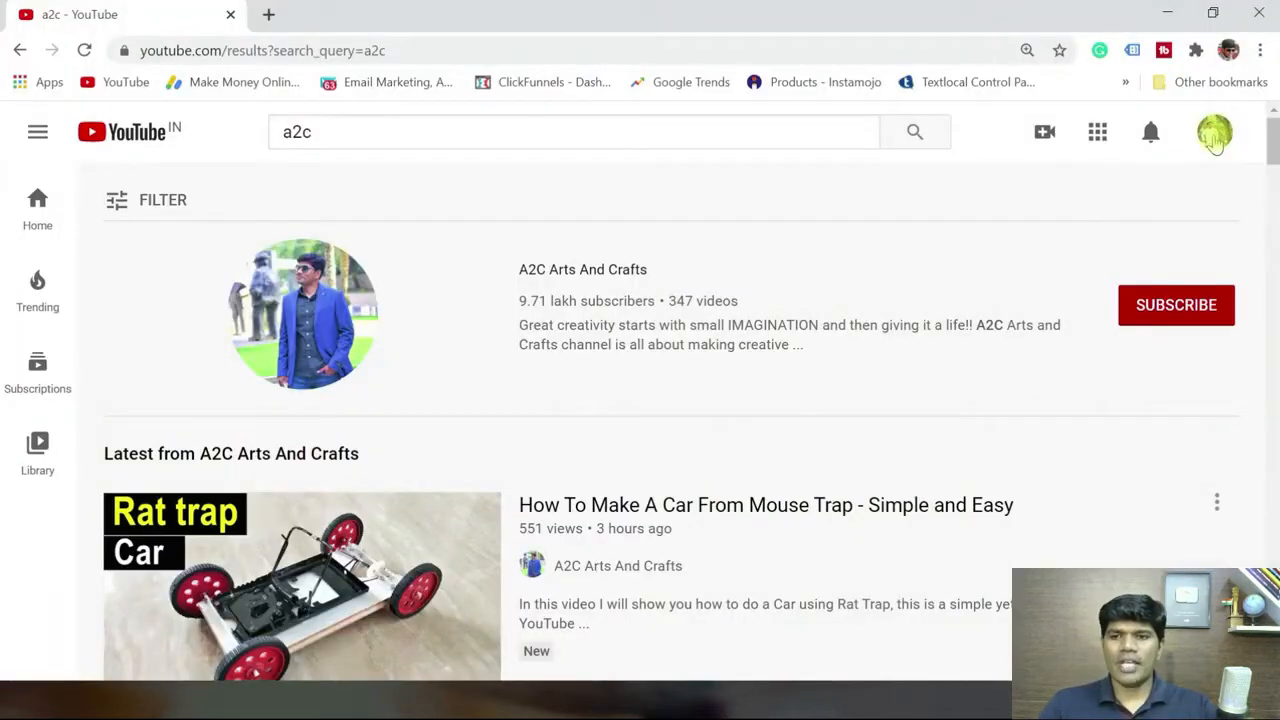
Step: Open the YouTube account settings and go to adding or managing the account's channels
{"action": "left_click", "coordinate": [1212, 138]}
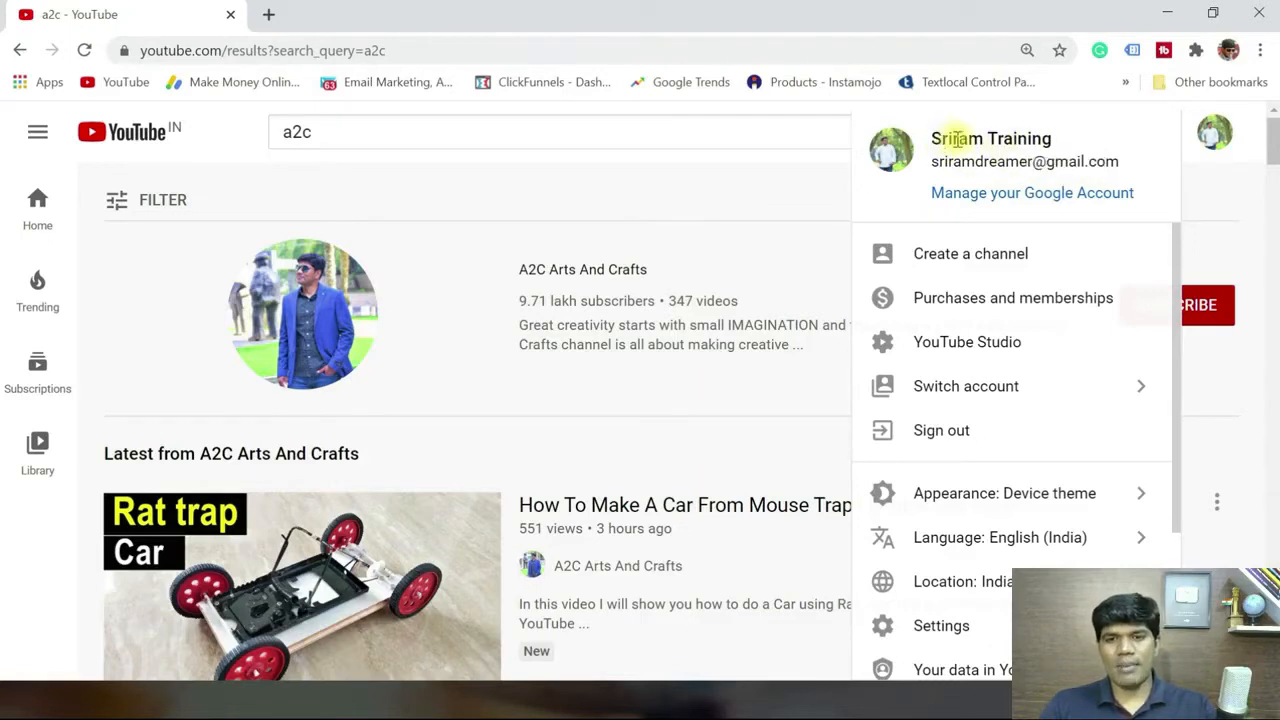
{"action": "left_click", "coordinate": [1198, 165]}
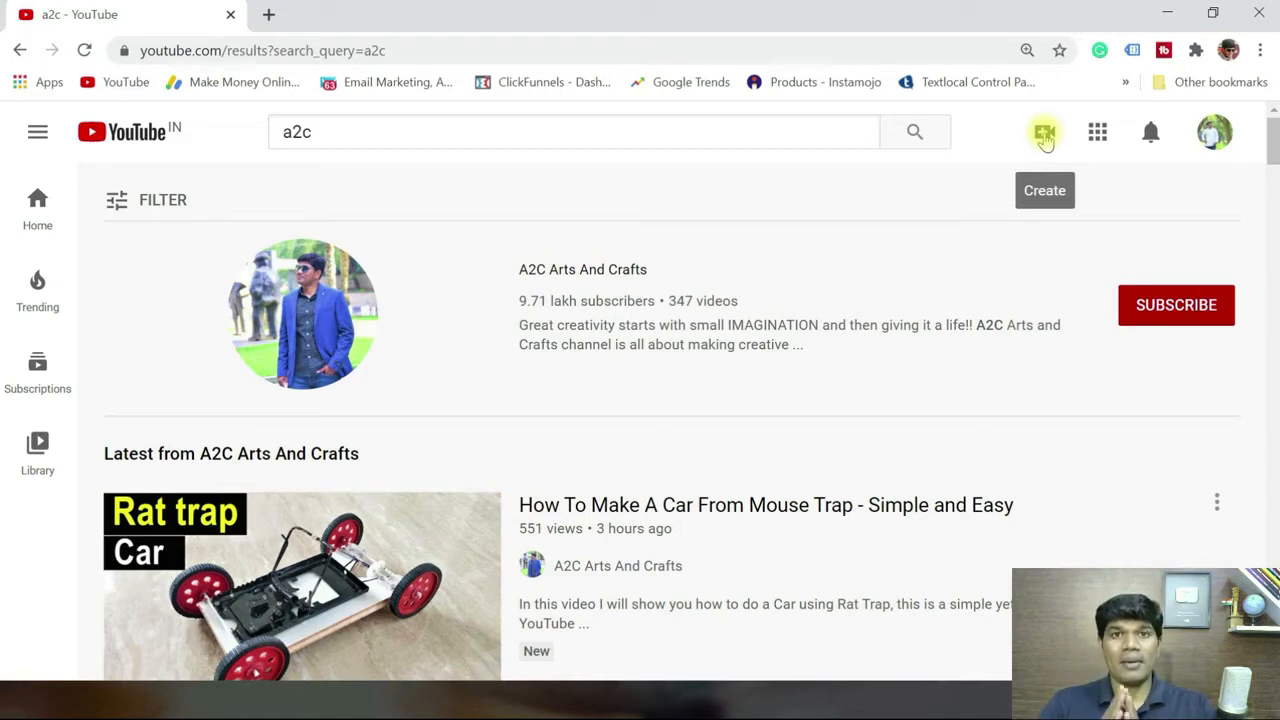
{"action": "left_click", "coordinate": [1214, 140]}
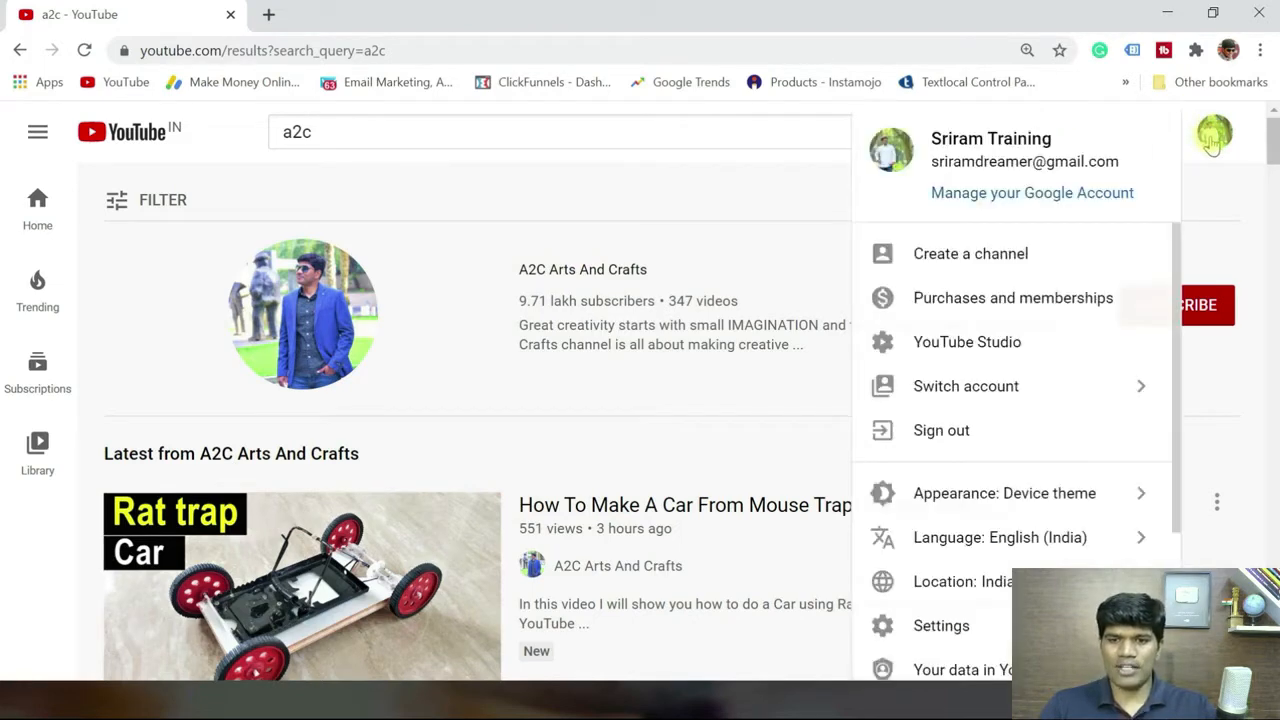
{"action": "left_click", "coordinate": [940, 626]}
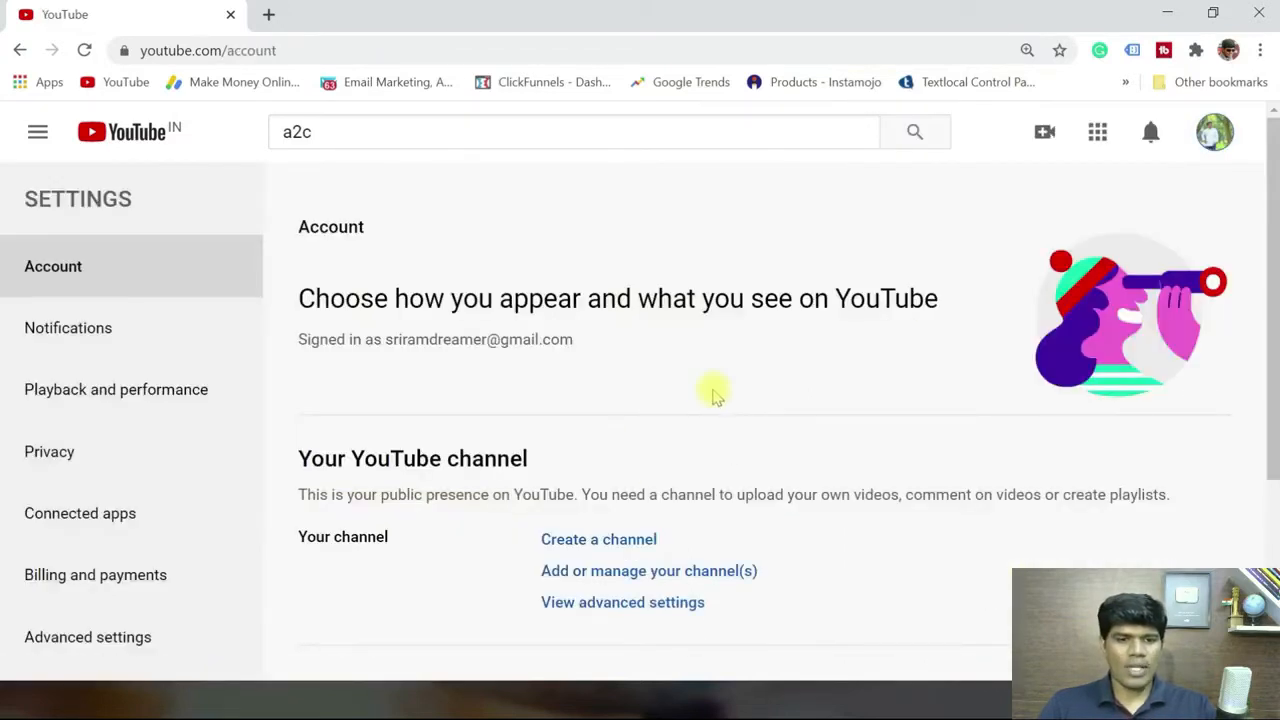
{"action": "scroll", "coordinate": [720, 460], "scroll_direction": "down", "scroll_amount": 1}
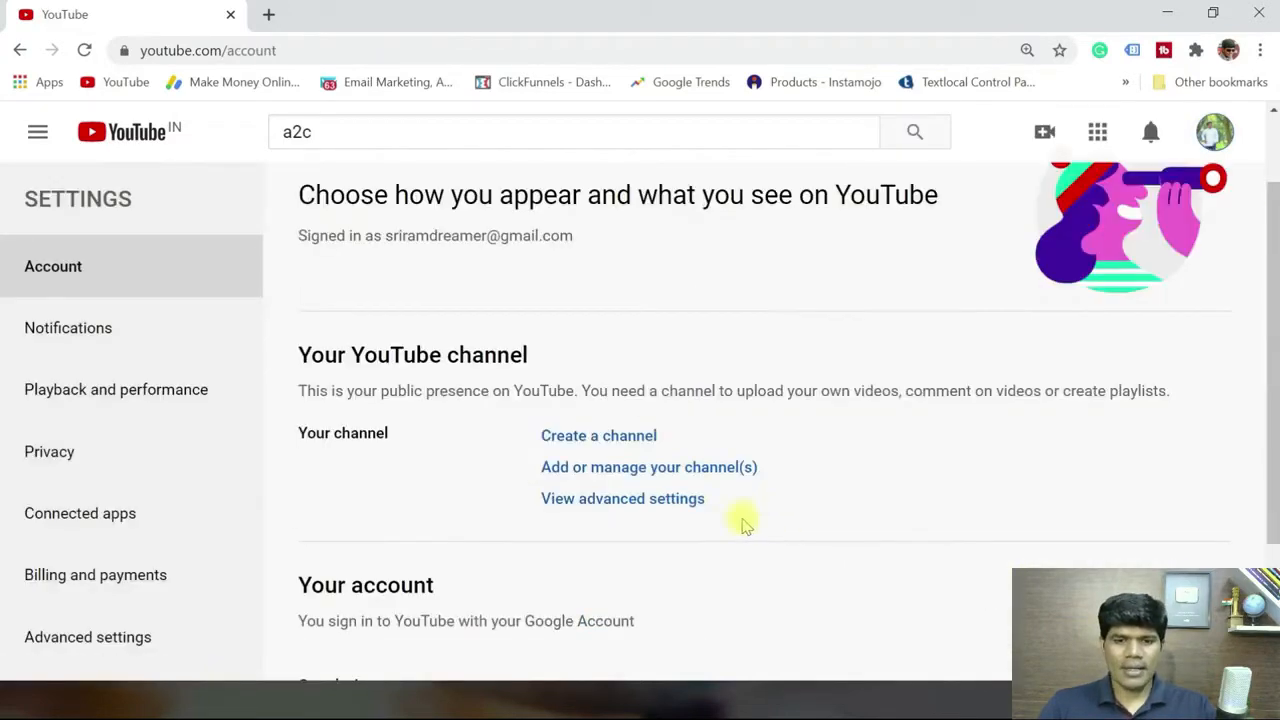
{"action": "left_click", "coordinate": [628, 468]}
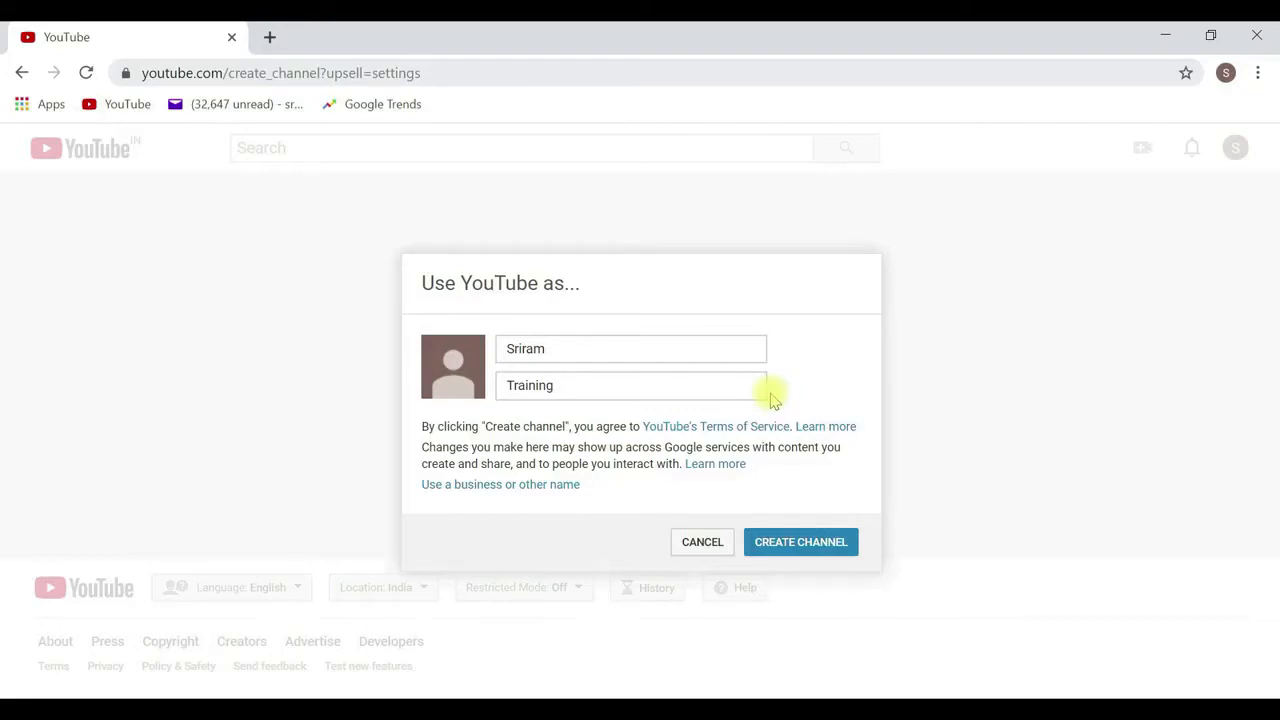
Step: Choose to use a business or other name and fill in the mentoring channel's name as the Brand Account name
{"action": "left_click", "coordinate": [548, 486]}
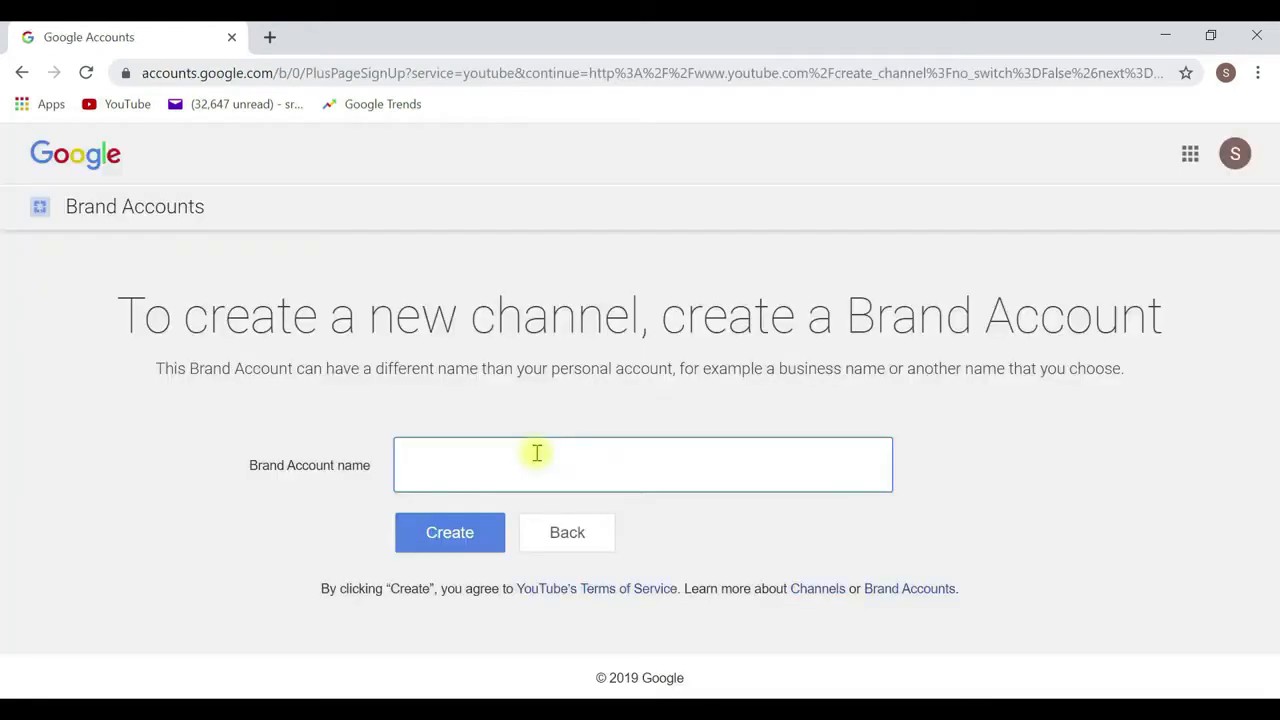
{"action": "left_click", "coordinate": [502, 478]}
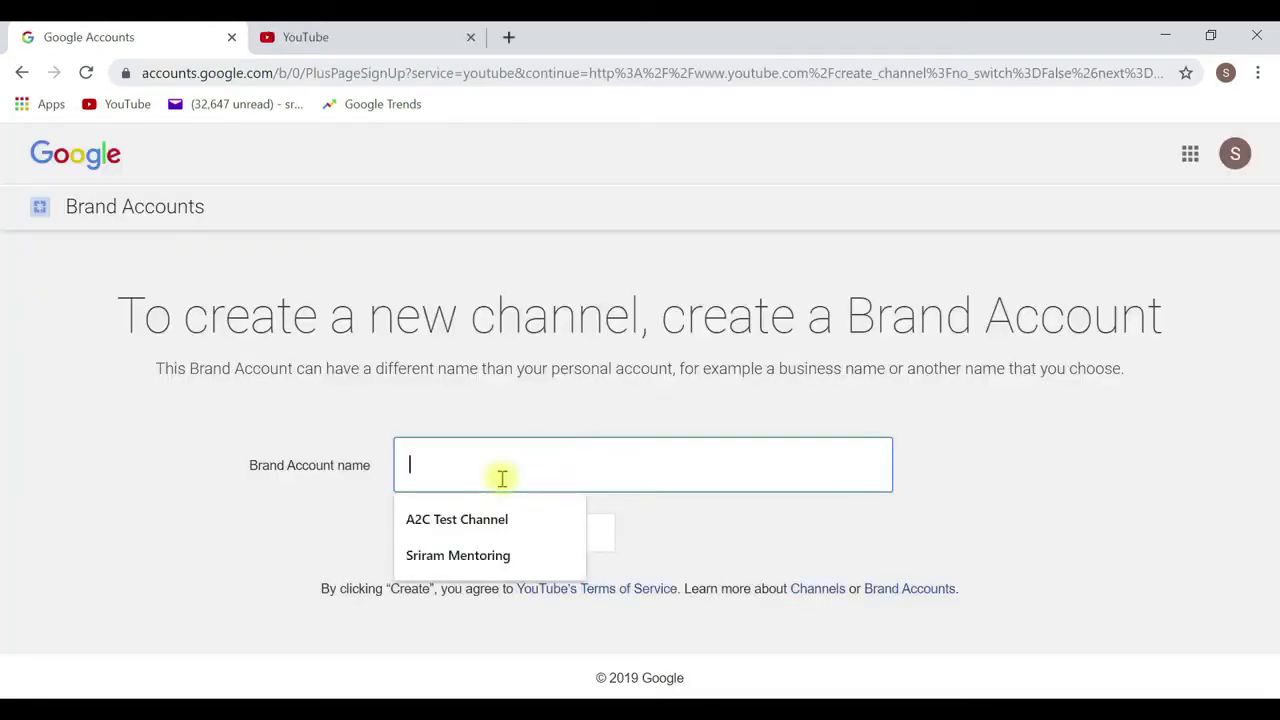
{"action": "type", "text": "Sriram Mentoring"}
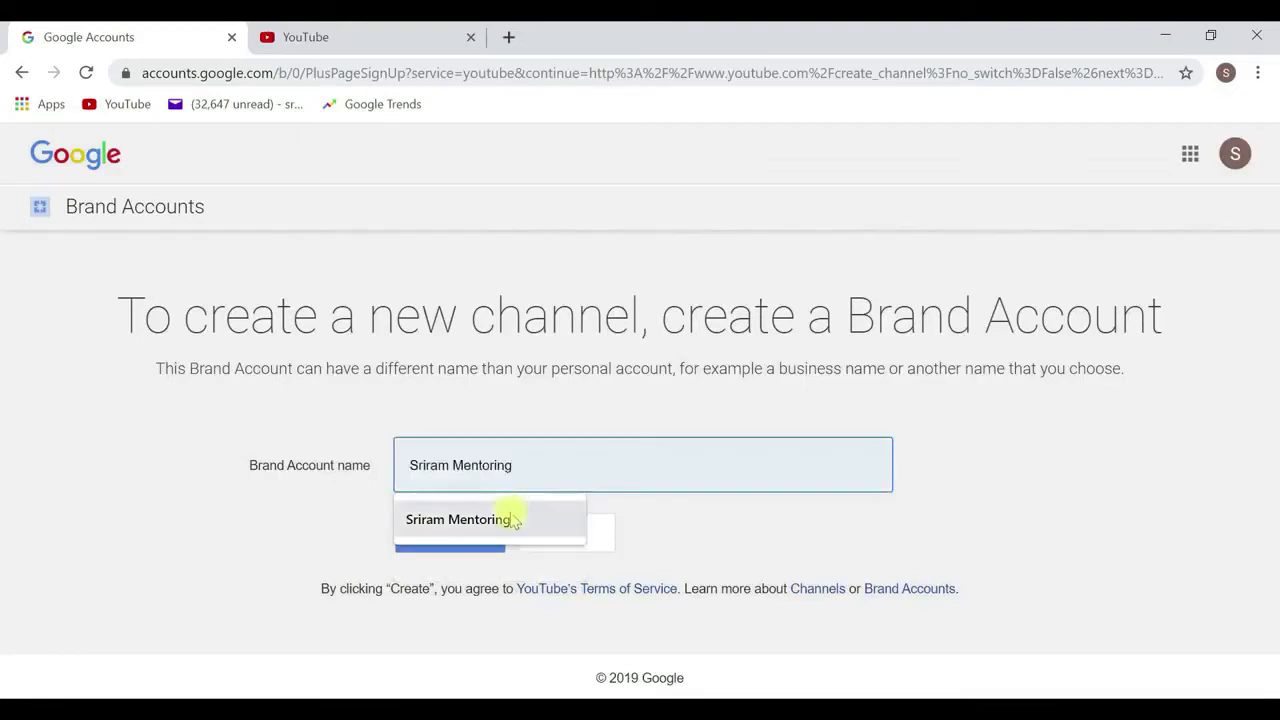
{"action": "left_click", "coordinate": [503, 518]}
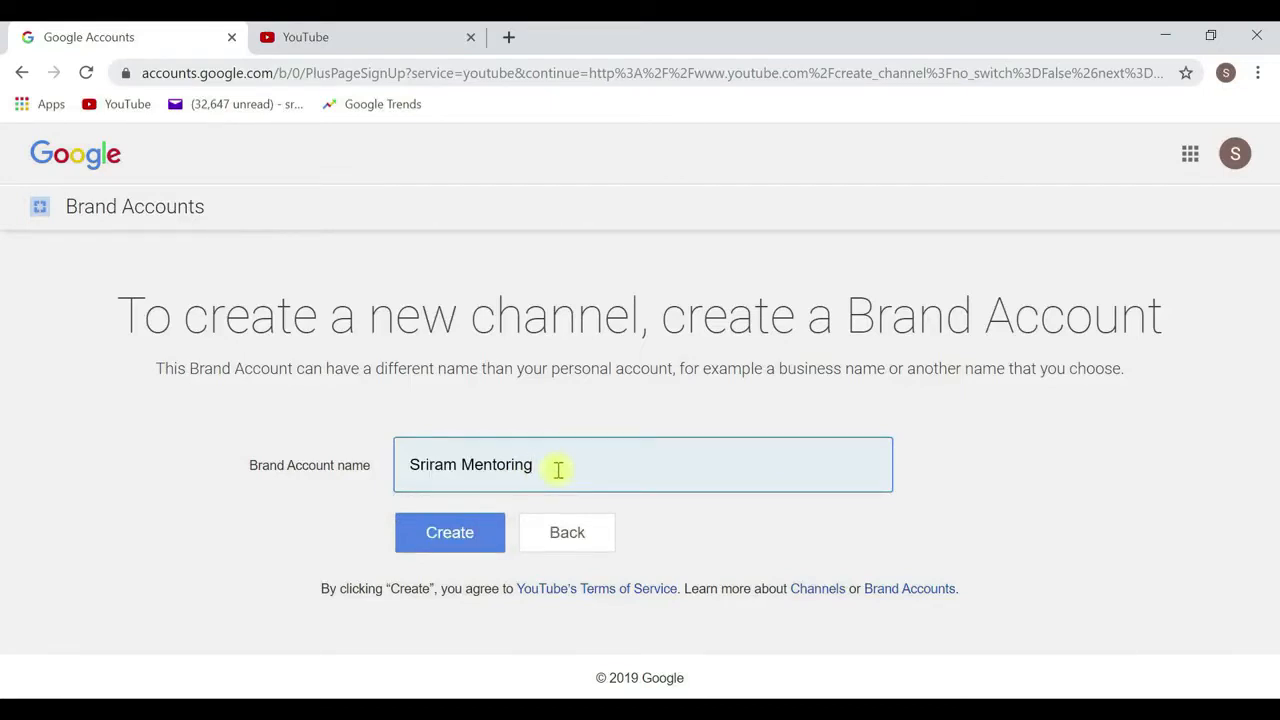
Step: Copy the Brand Account name, search YouTube for it and check the results for channels with the same name
{"action": "left_click_drag", "start_coordinate": [565, 469], "coordinate": [405, 462]}
{"action": "key", "text": "ctrl+c"}
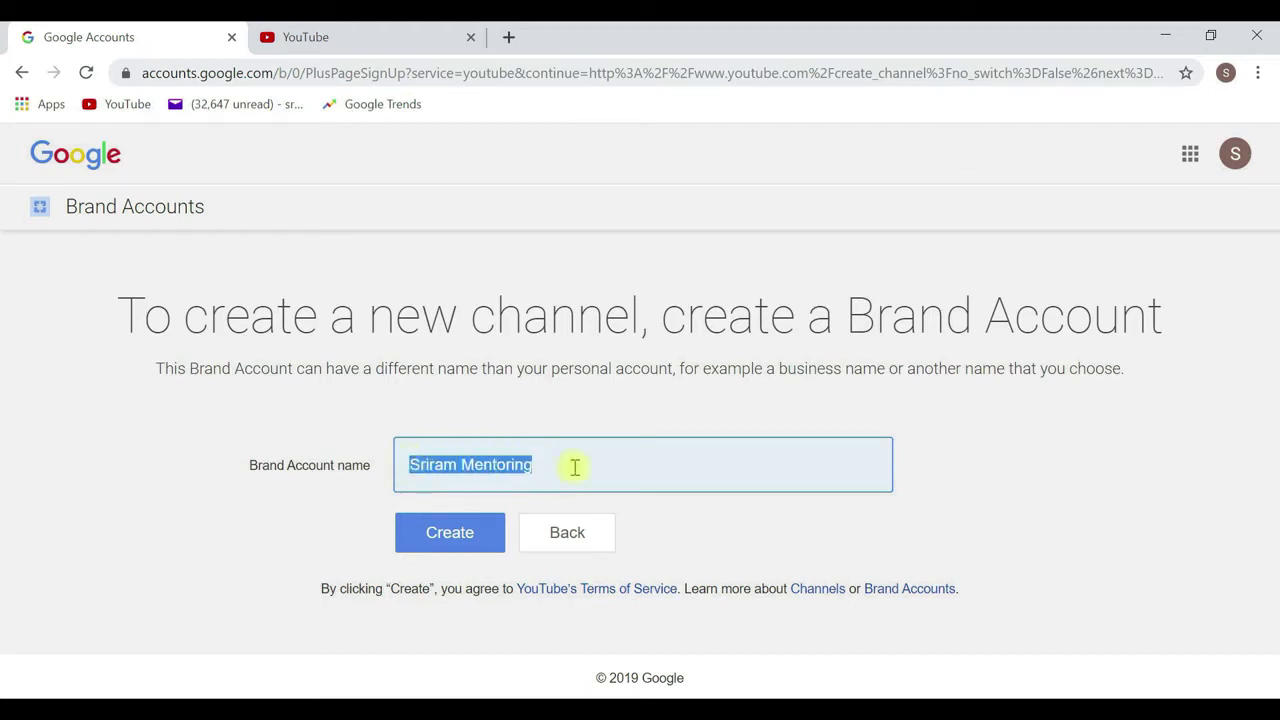
{"action": "left_click", "coordinate": [292, 38]}
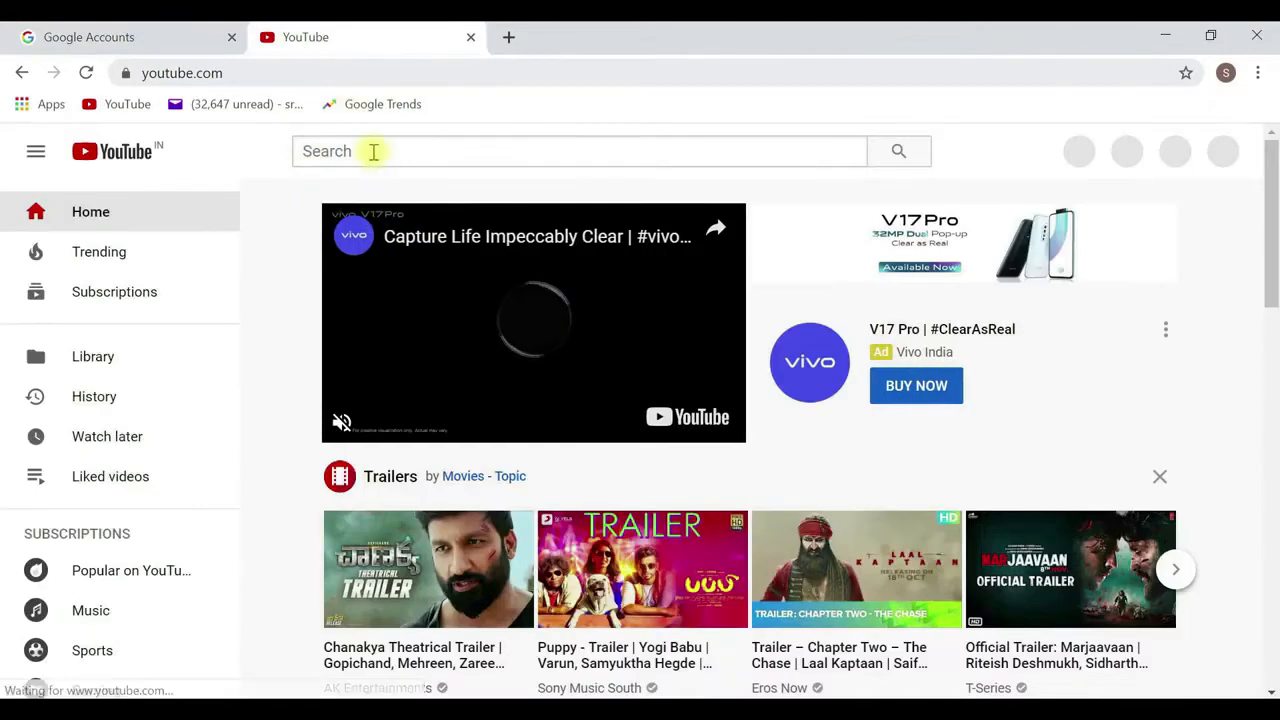
{"action": "left_click", "coordinate": [373, 151]}
{"action": "key", "text": "ctrl+v"}
{"action": "key", "text": "Return"}
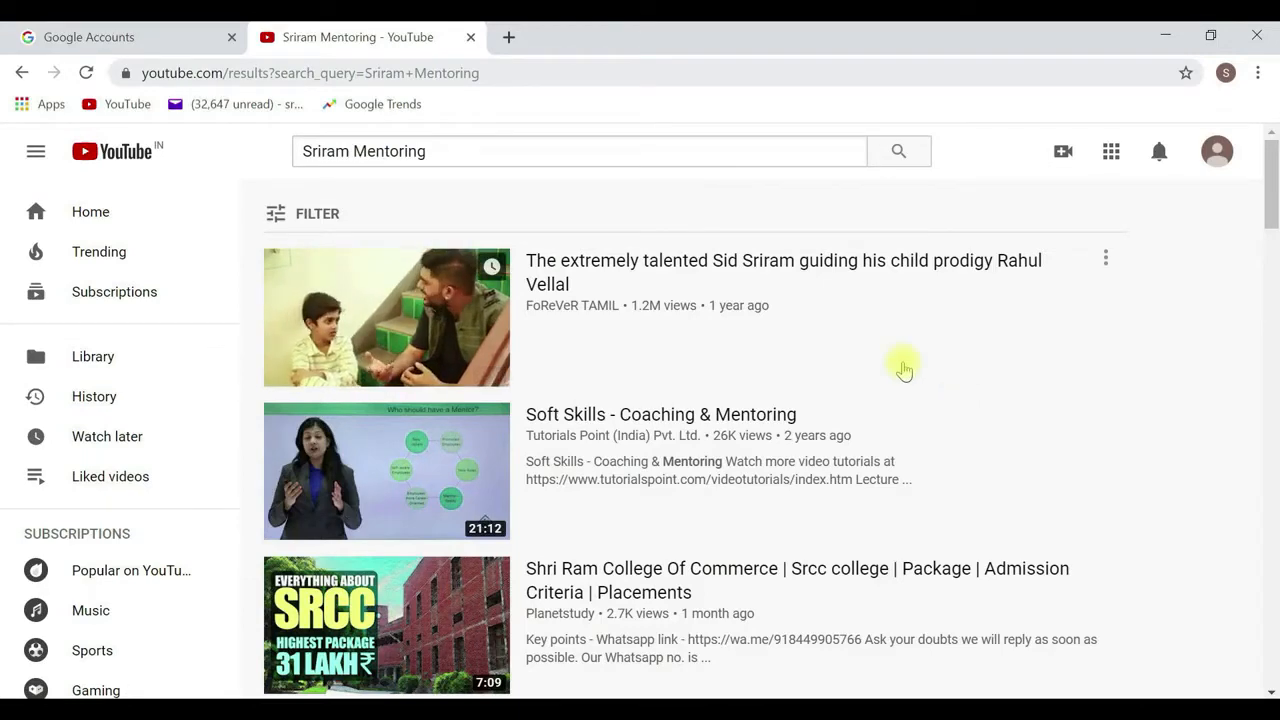
{"action": "scroll", "coordinate": [903, 370], "scroll_direction": "down", "scroll_amount": 1}
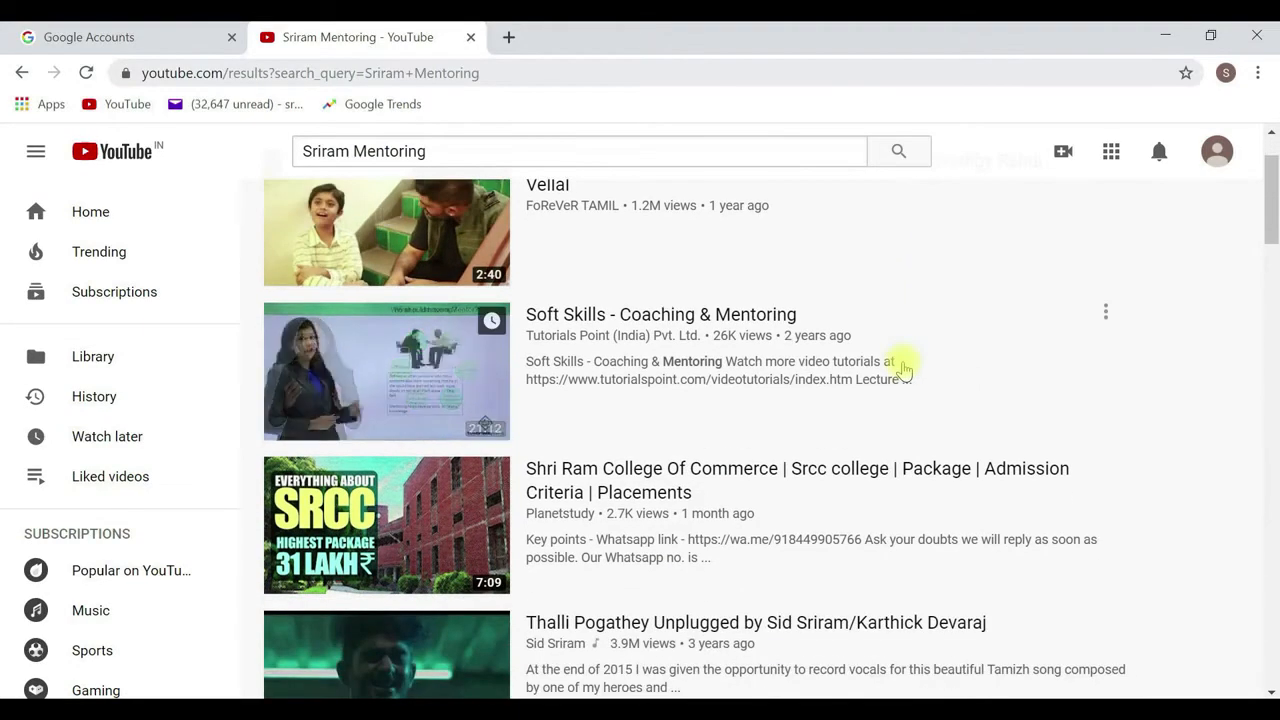
{"action": "scroll", "coordinate": [903, 368], "scroll_direction": "down", "scroll_amount": 4}
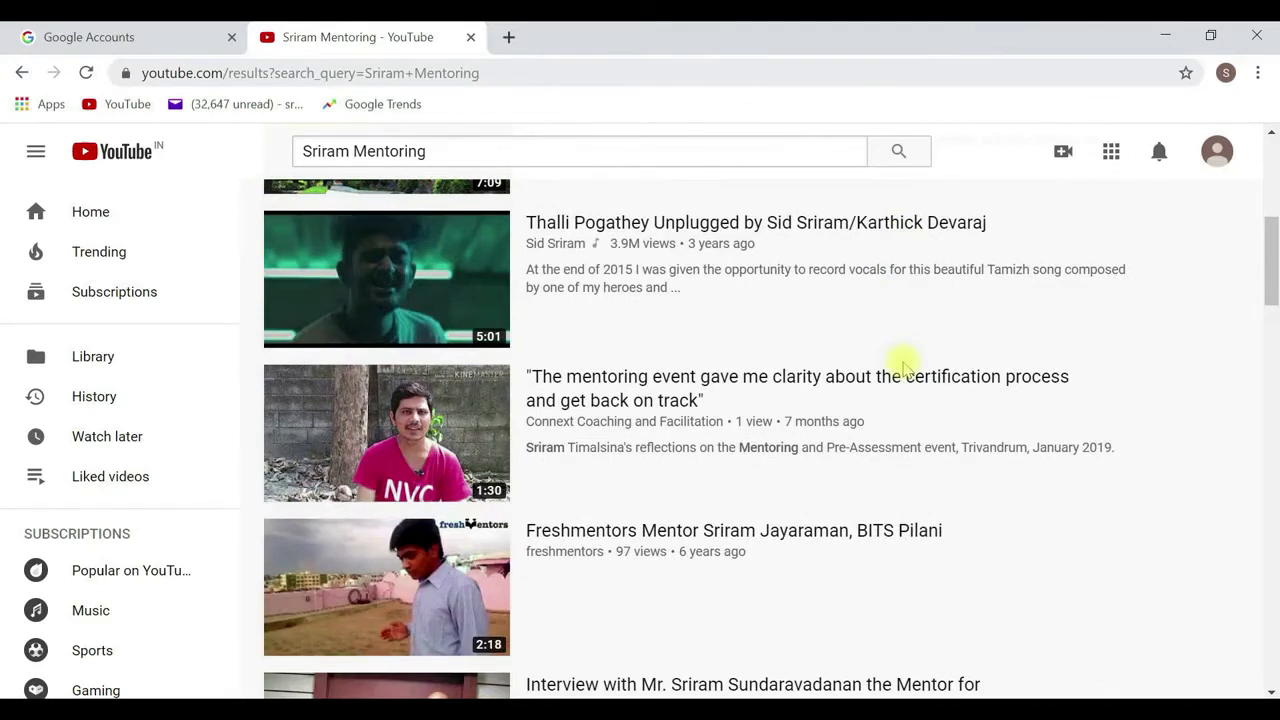
{"action": "scroll", "coordinate": [903, 368], "scroll_direction": "down", "scroll_amount": 3}
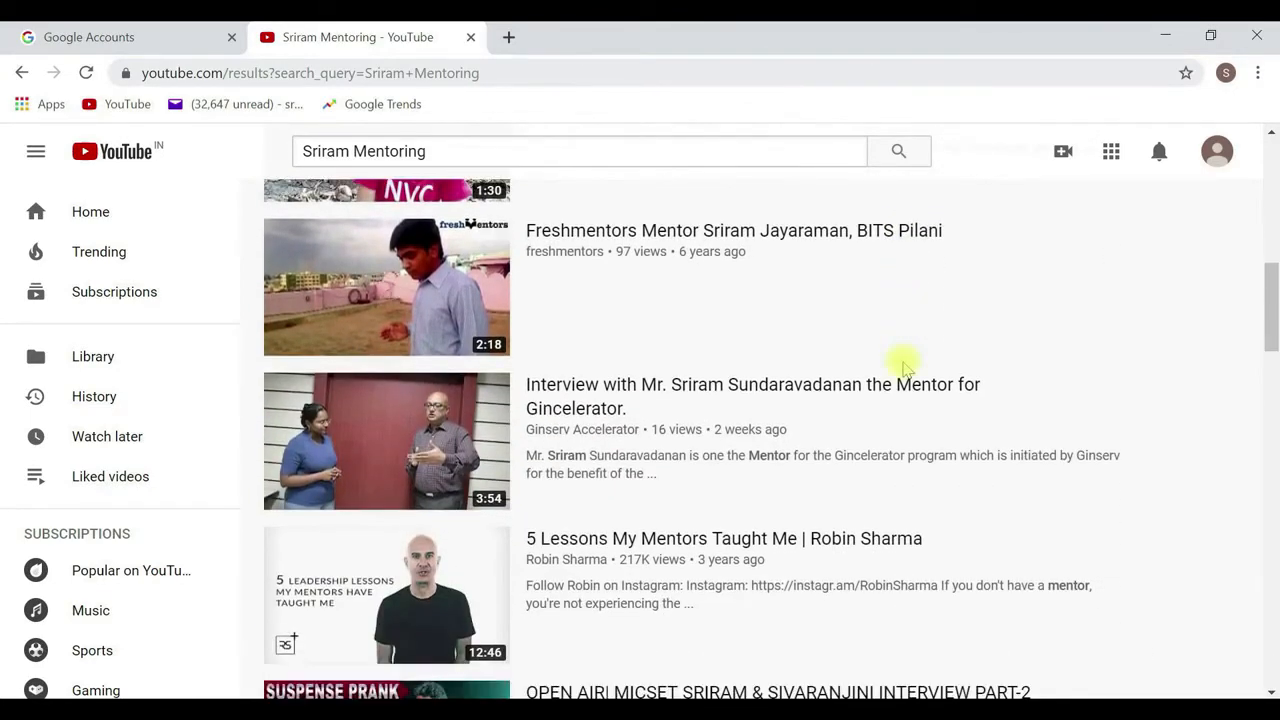
{"action": "scroll", "coordinate": [903, 368], "scroll_direction": "down", "scroll_amount": 2}
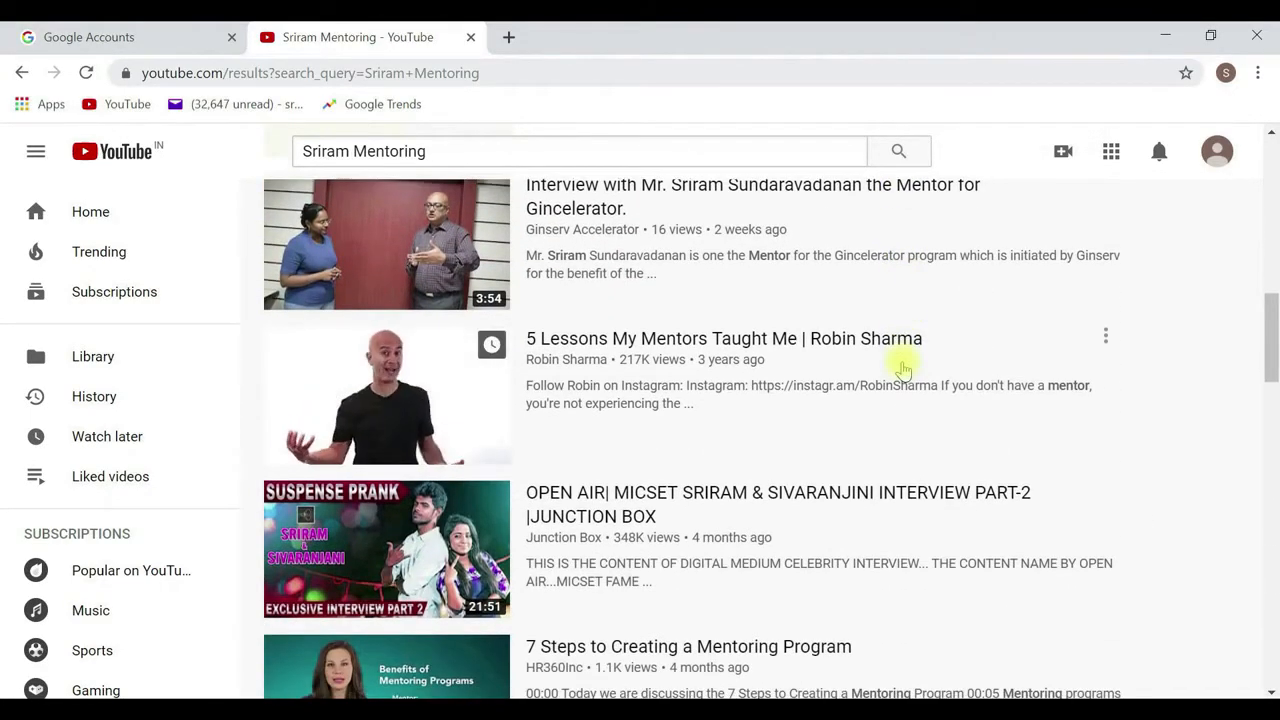
{"action": "scroll", "coordinate": [903, 368], "scroll_direction": "down", "scroll_amount": 2}
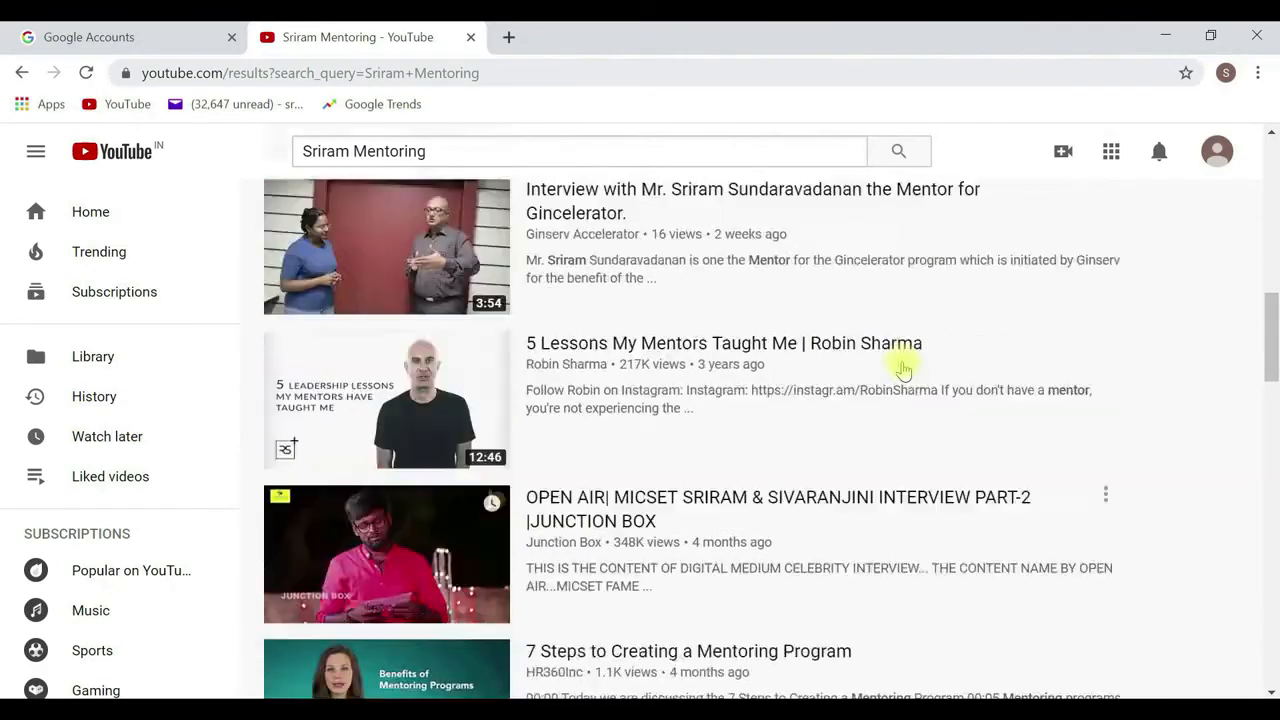
{"action": "scroll", "coordinate": [903, 368], "scroll_direction": "up", "scroll_amount": 10}
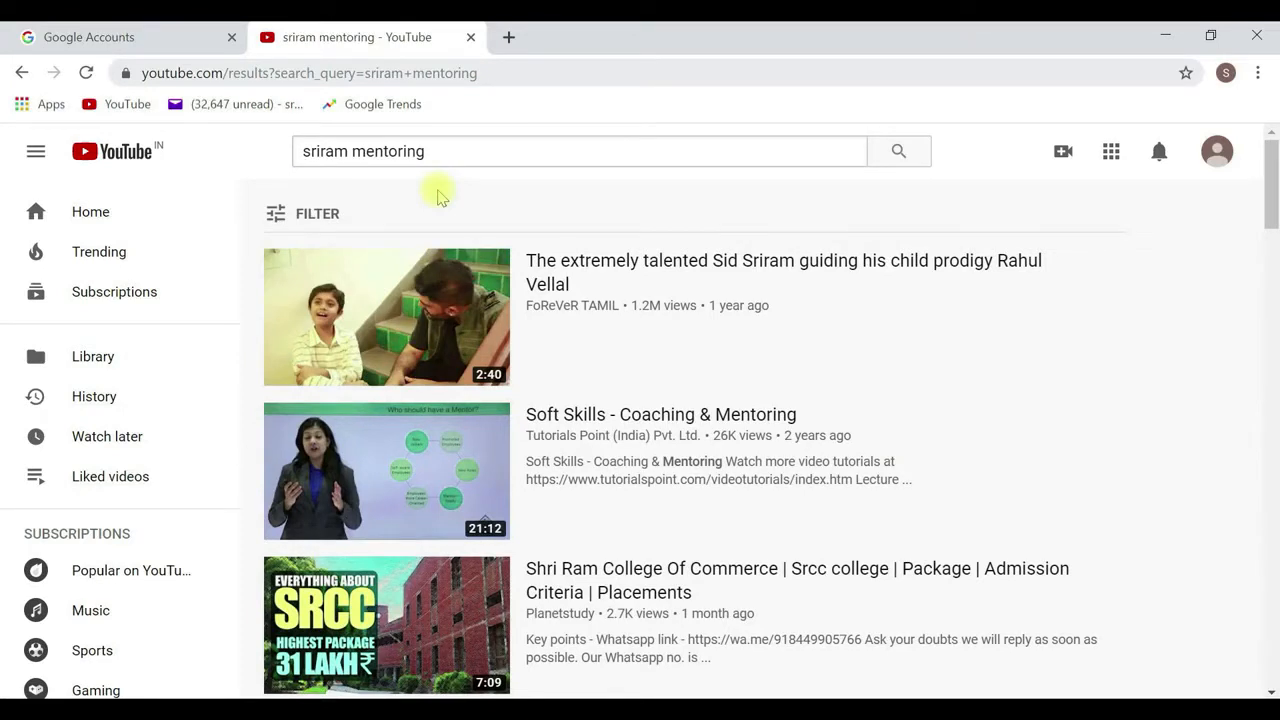
Step: Create the Brand Account with the entered name
{"action": "left_click", "coordinate": [450, 532]}
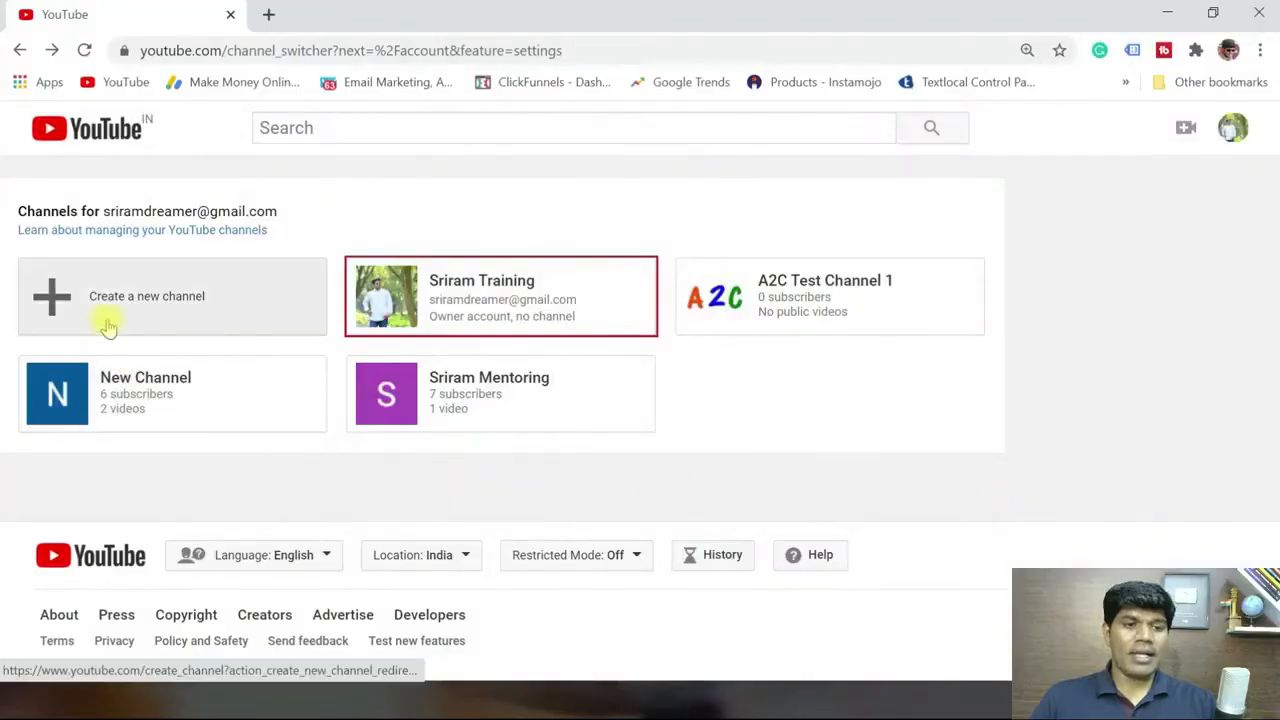
Step: Start a new channel from the channel list to view the Brand Account name form
{"action": "left_click", "coordinate": [125, 314]}
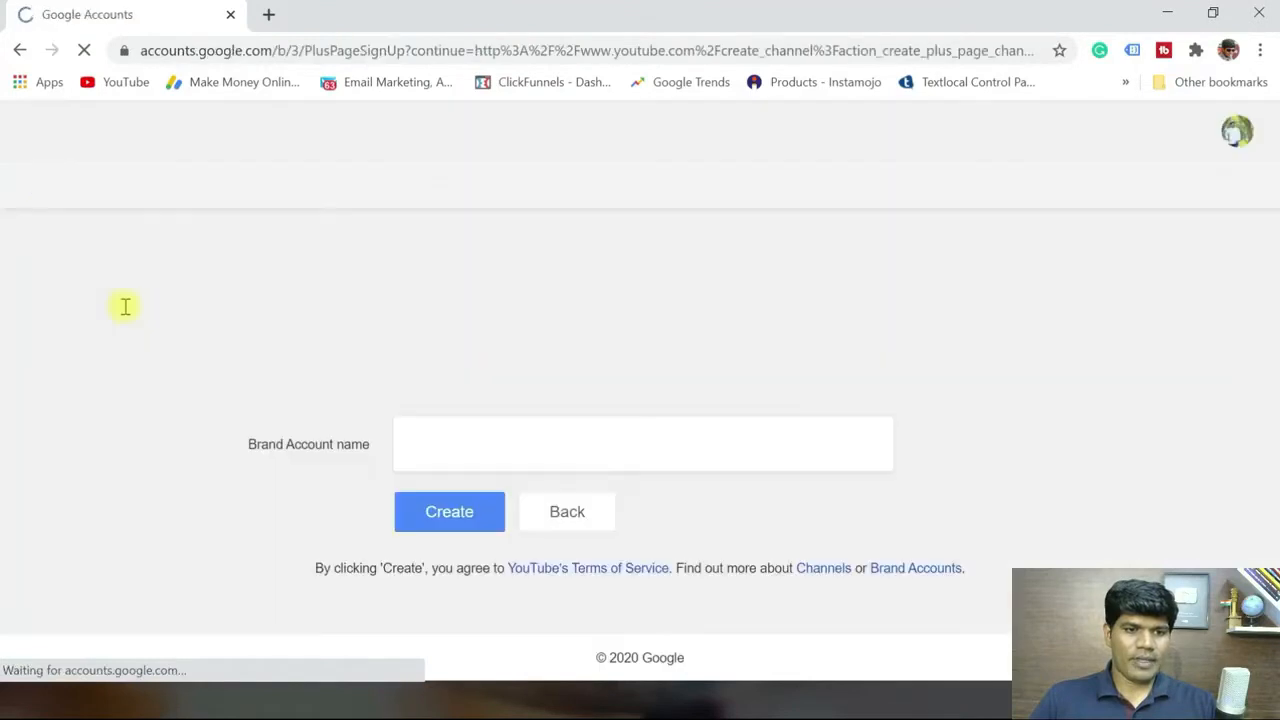
{"action": "left_click", "coordinate": [495, 447]}
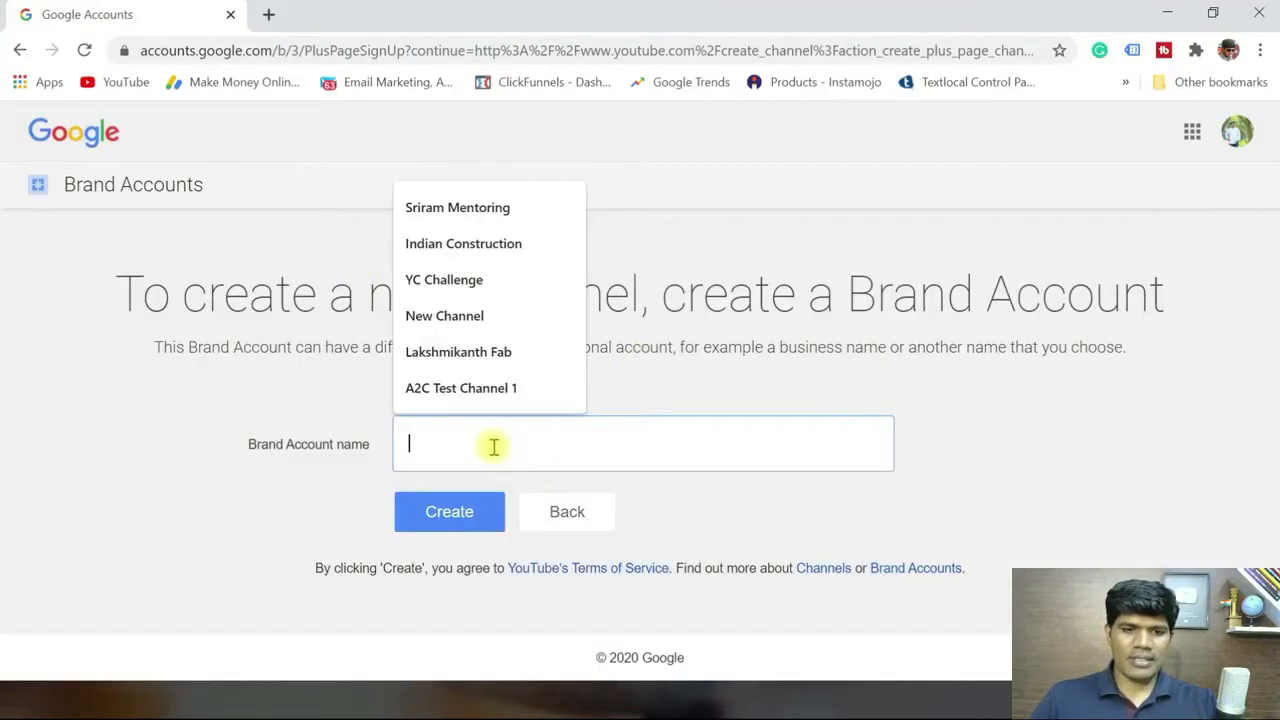
{"action": "left_click", "coordinate": [566, 206]}
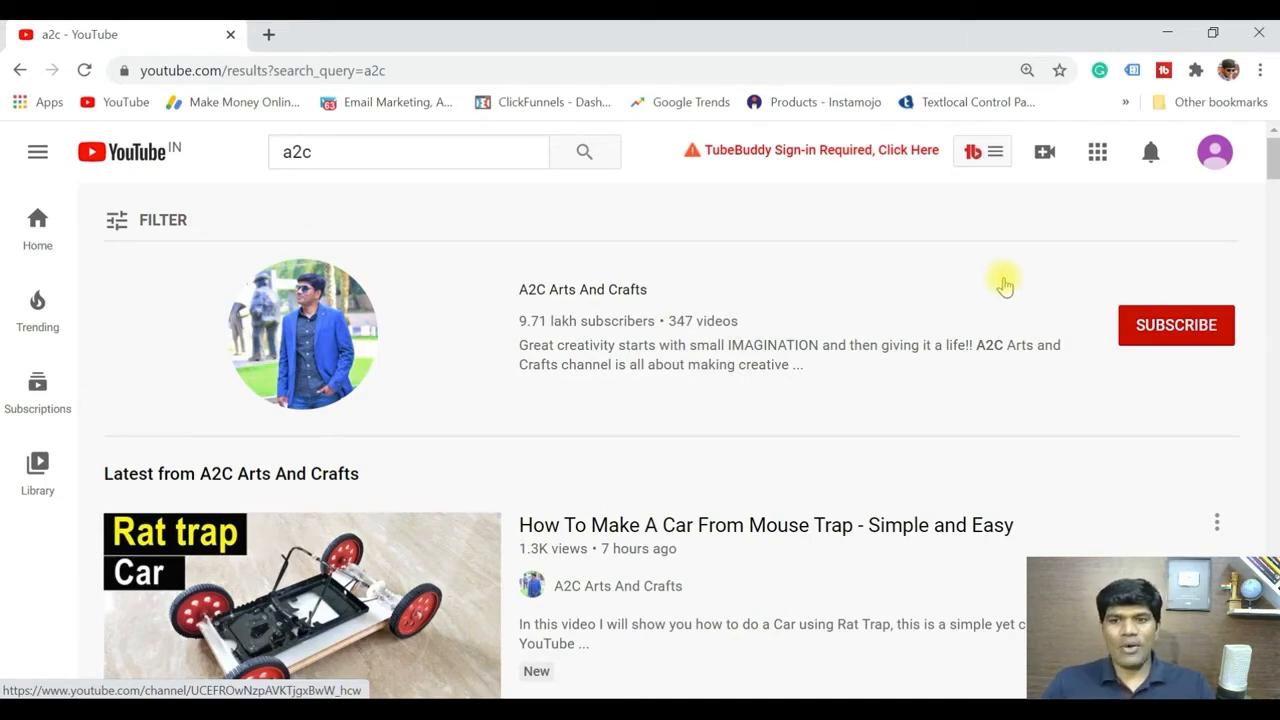
Step: Open the mentoring channel's own page from the account options
{"action": "left_click", "coordinate": [1218, 155]}
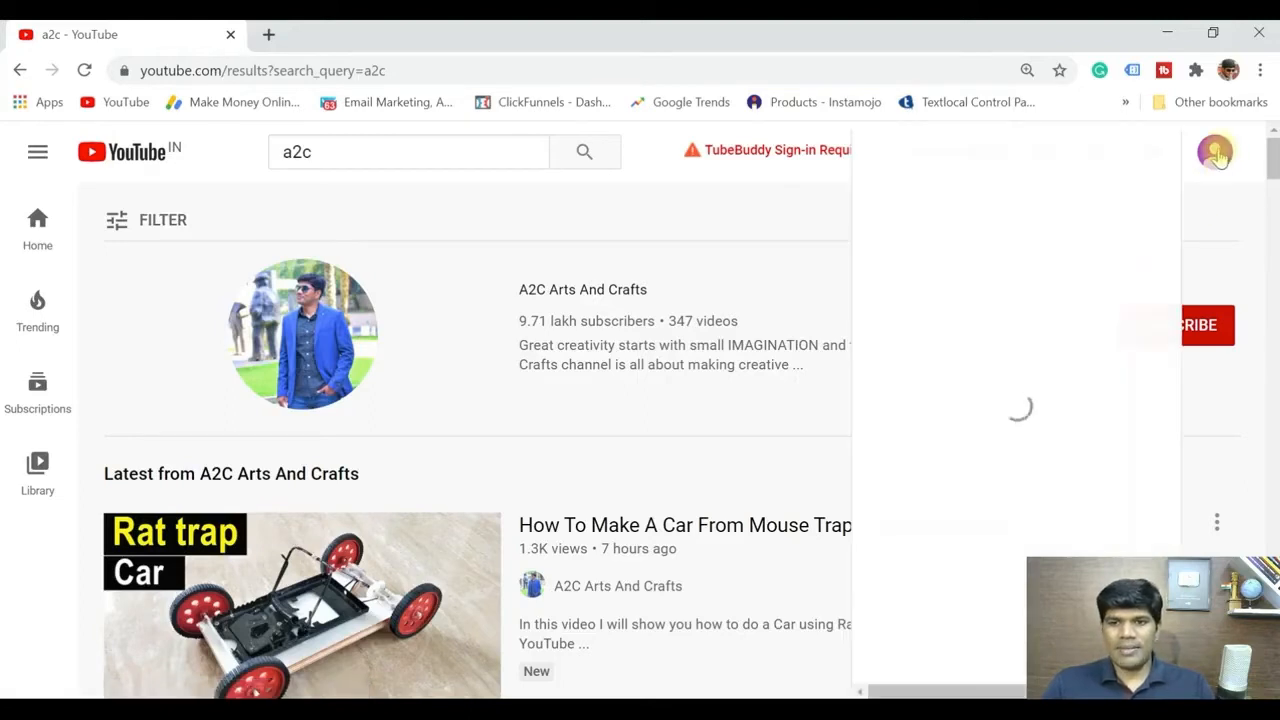
{"action": "left_click", "coordinate": [1203, 213]}
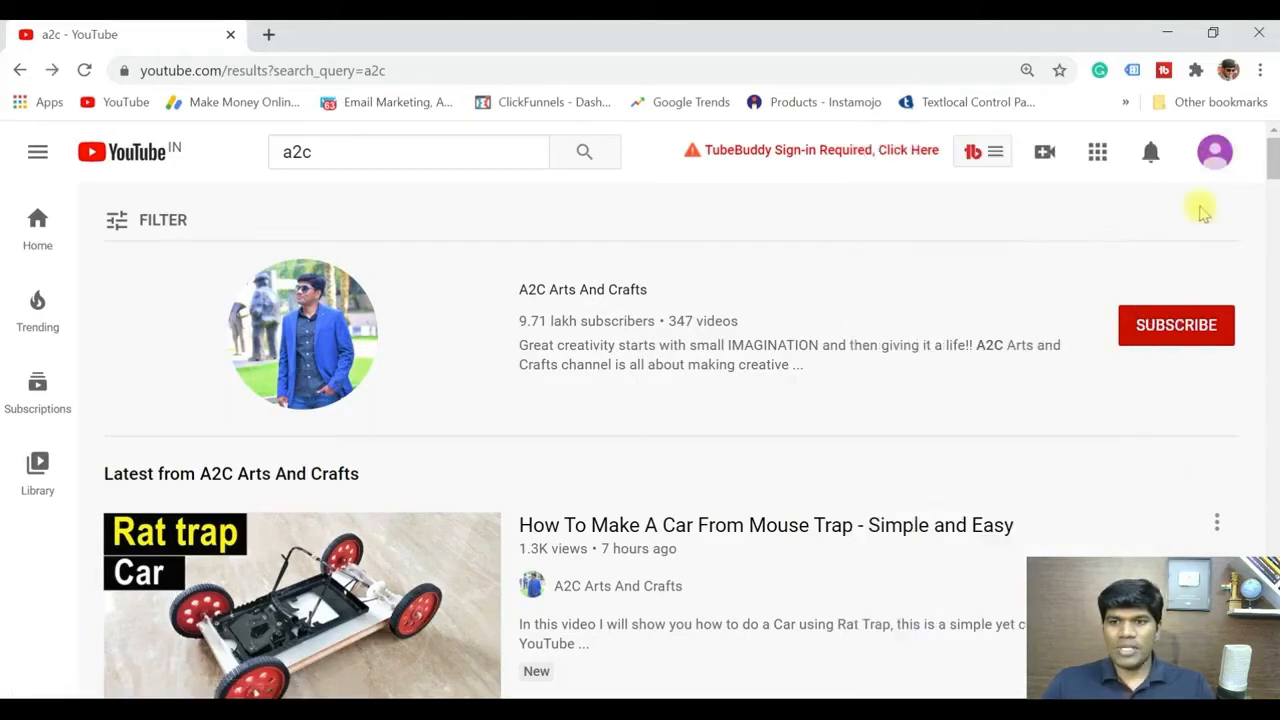
{"action": "left_click", "coordinate": [1215, 153]}
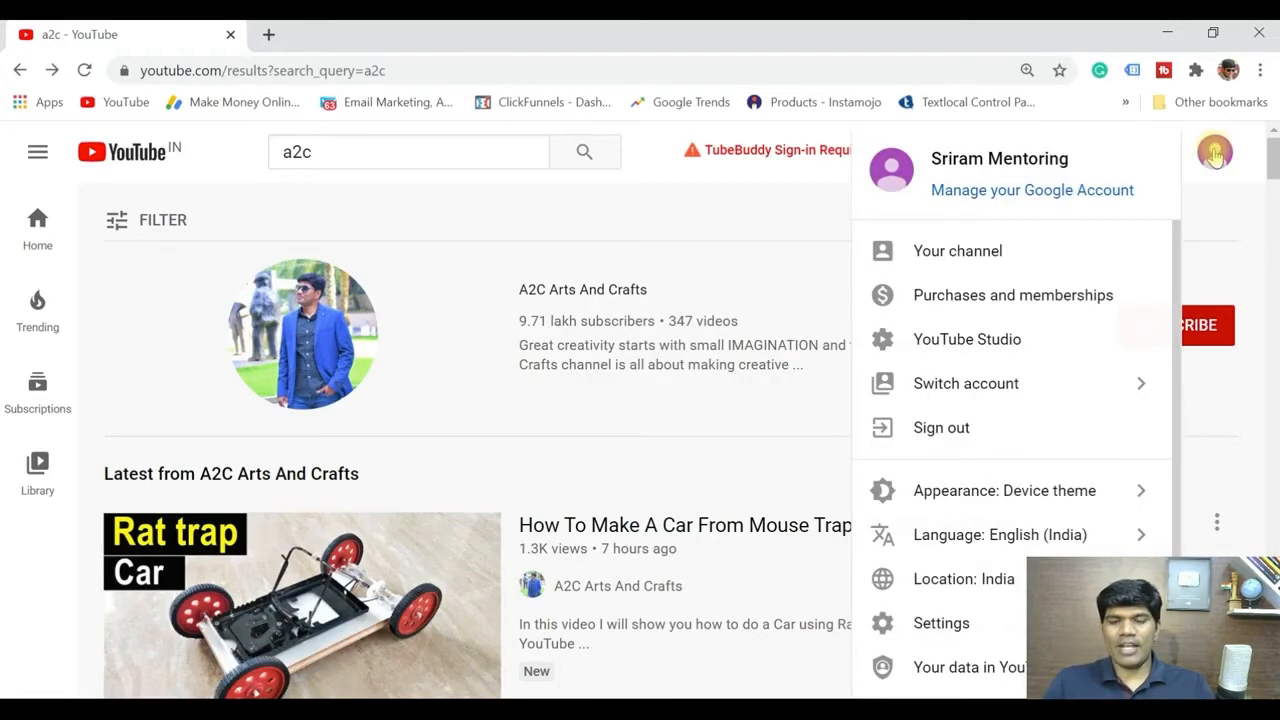
{"action": "left_click", "coordinate": [1043, 258]}
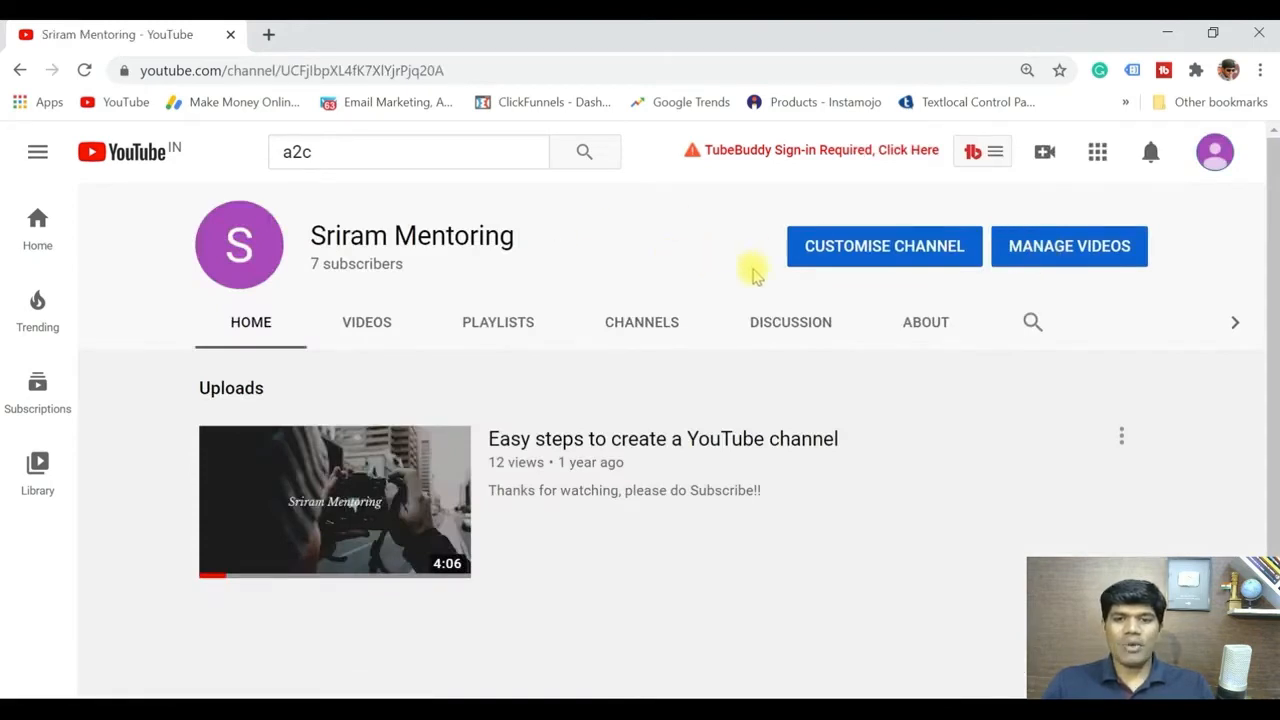
Step: Open the channel's customization page in YouTube Studio and dismiss the notice about the new way to customize
{"action": "left_click", "coordinate": [889, 256]}
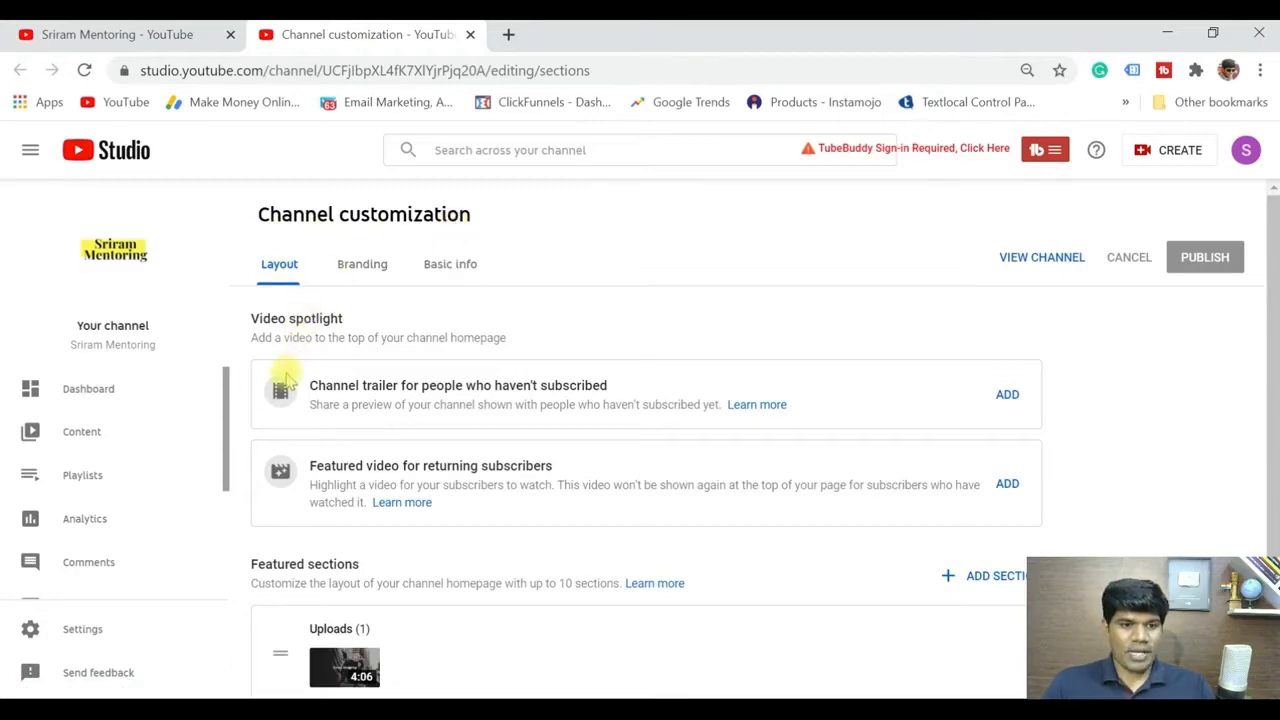
{"action": "scroll", "coordinate": [230, 425], "scroll_direction": "down", "scroll_amount": 1}
{"action": "left_click_drag", "start_coordinate": [223, 485], "coordinate": [216, 505]}
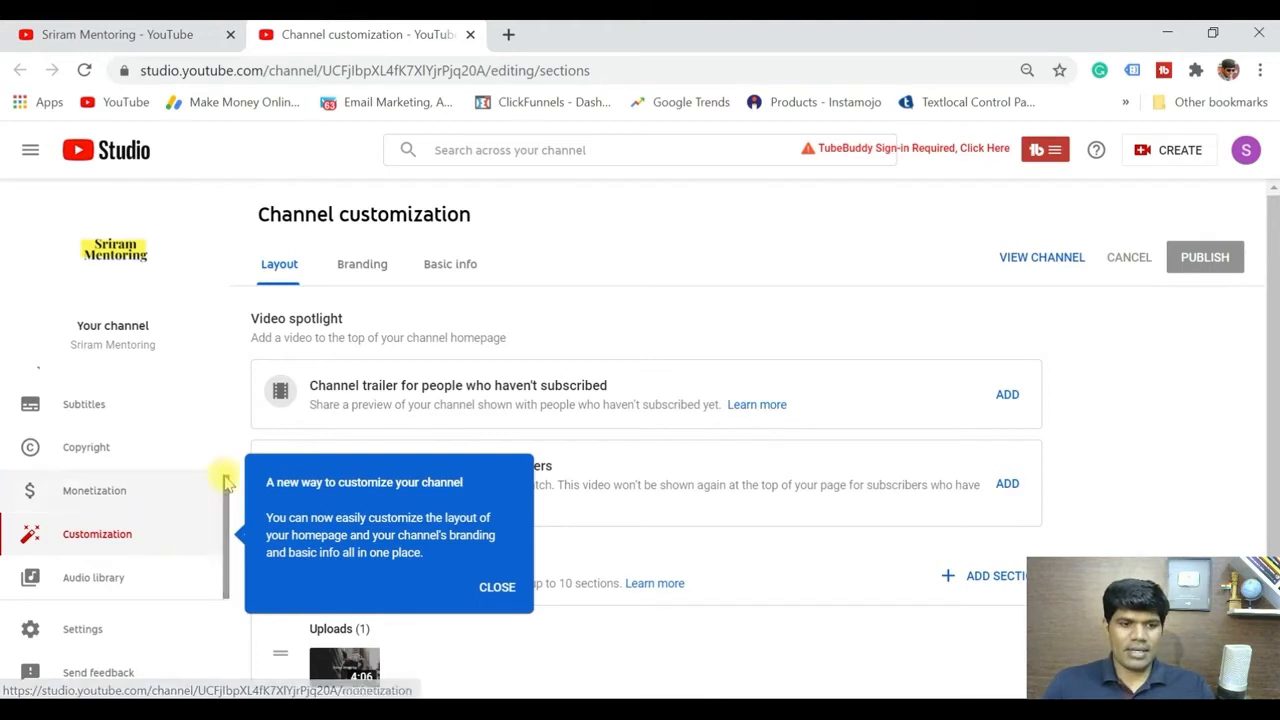
{"action": "left_click", "coordinate": [501, 588]}
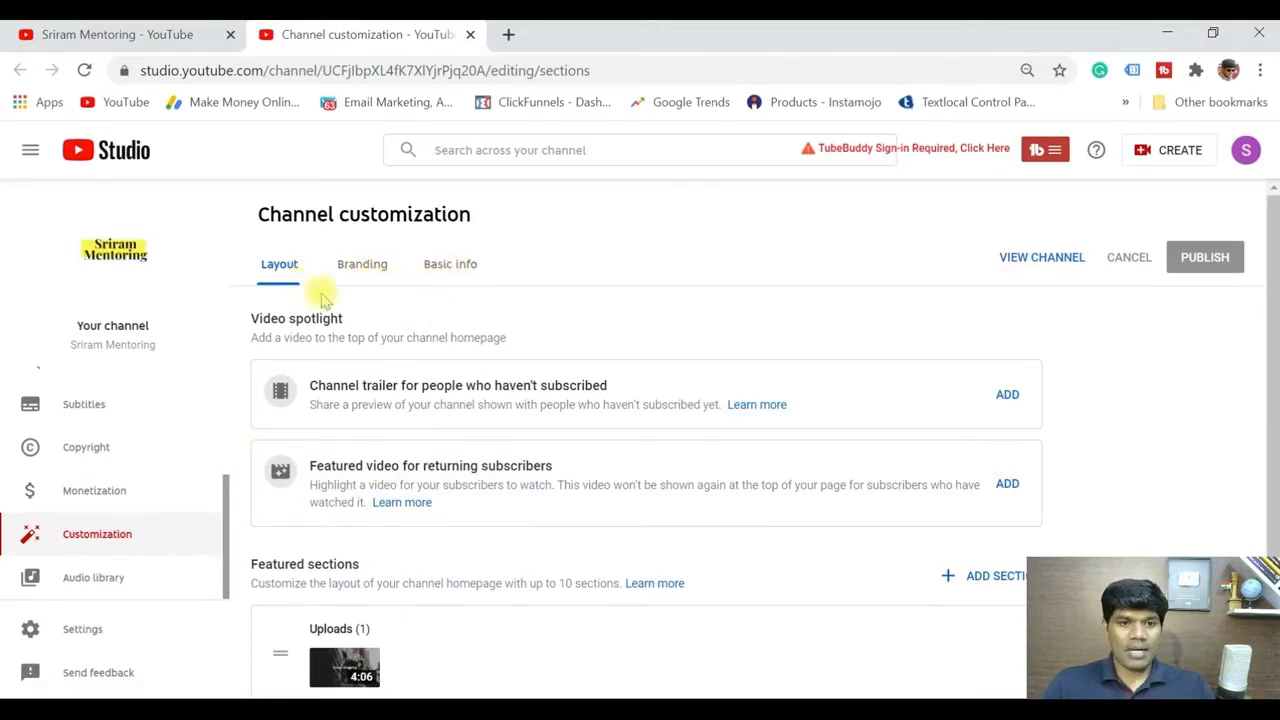
Step: Show the Branding settings and review the profile picture, banner image and video watermark options
{"action": "left_click", "coordinate": [365, 268]}
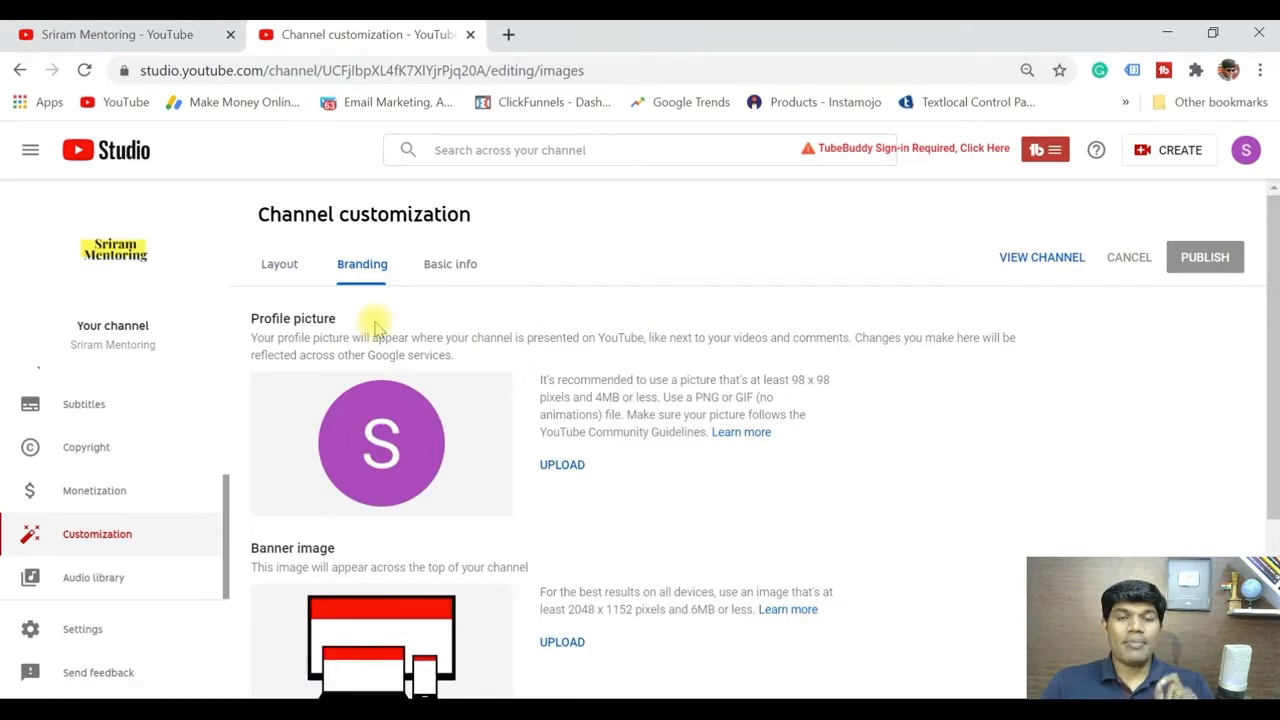
{"action": "left_click_drag", "start_coordinate": [1274, 335], "coordinate": [1177, 491]}
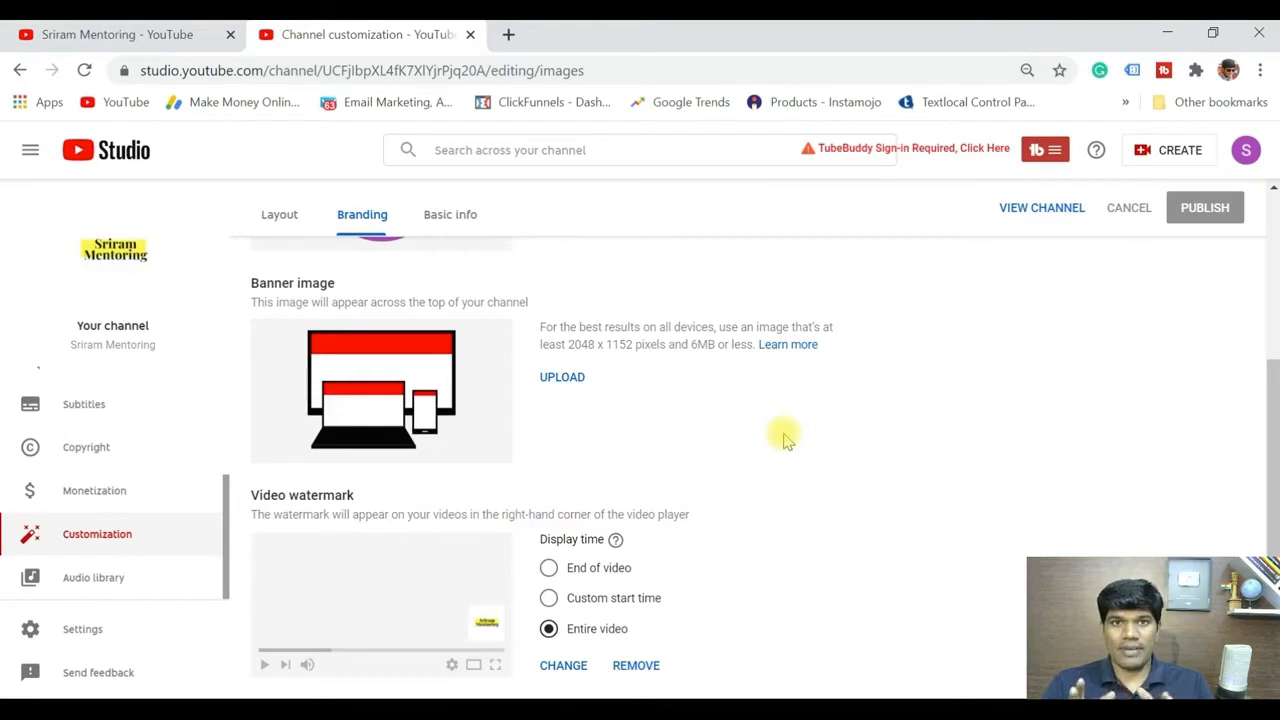
{"action": "left_click_drag", "start_coordinate": [1271, 423], "coordinate": [1272, 290]}
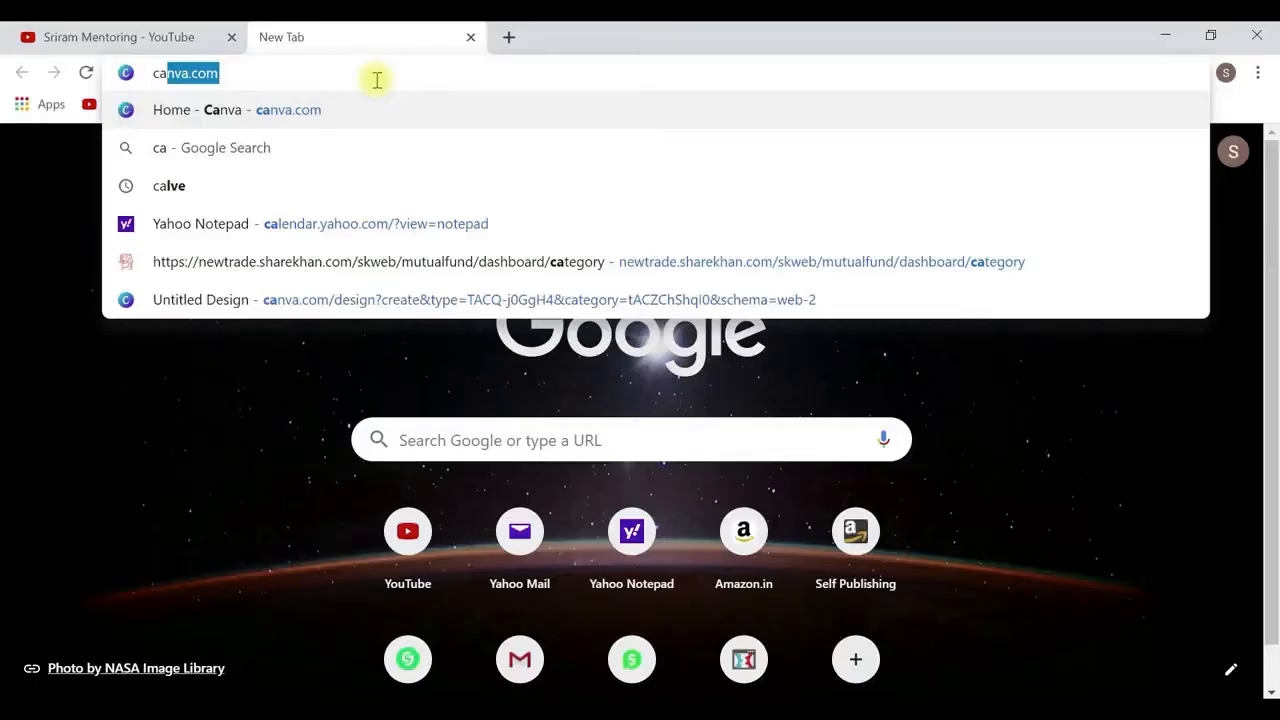
Step: Switch to Canva at canva.com and bring its Create a design templates into view
{"action": "key", "text": "Return"}
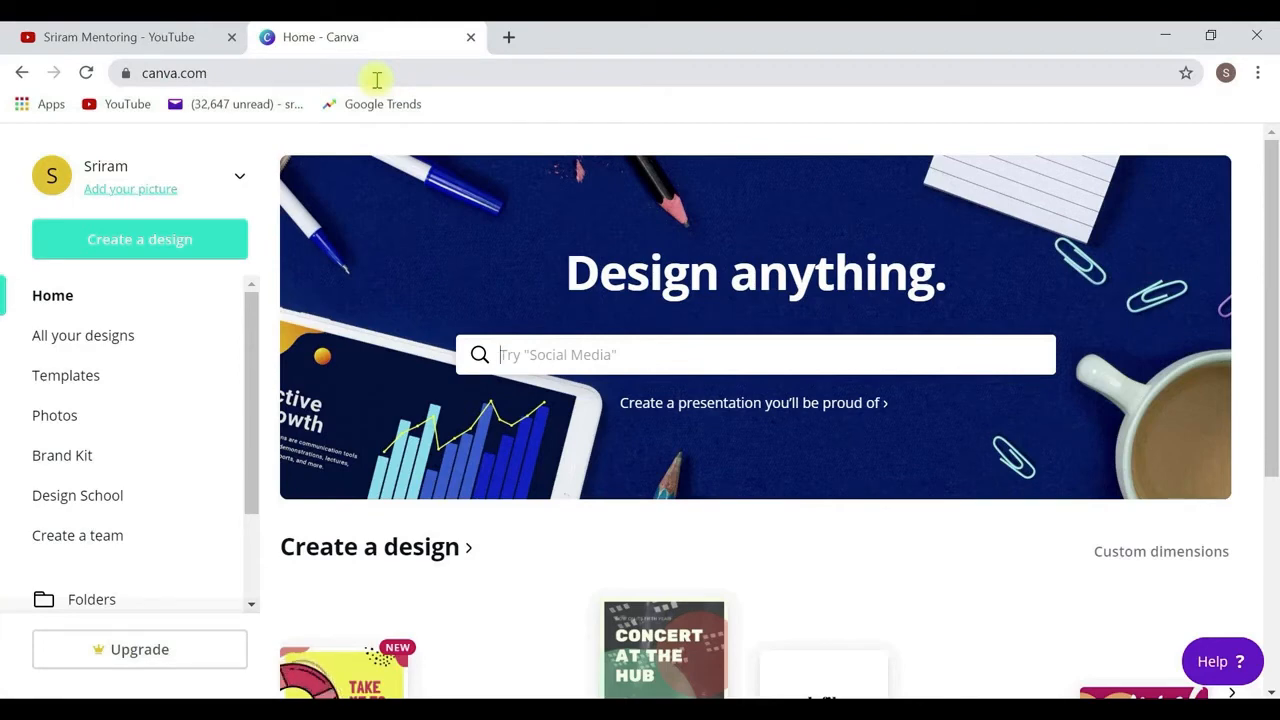
{"action": "scroll", "coordinate": [700, 345], "scroll_direction": "down", "scroll_amount": 3}
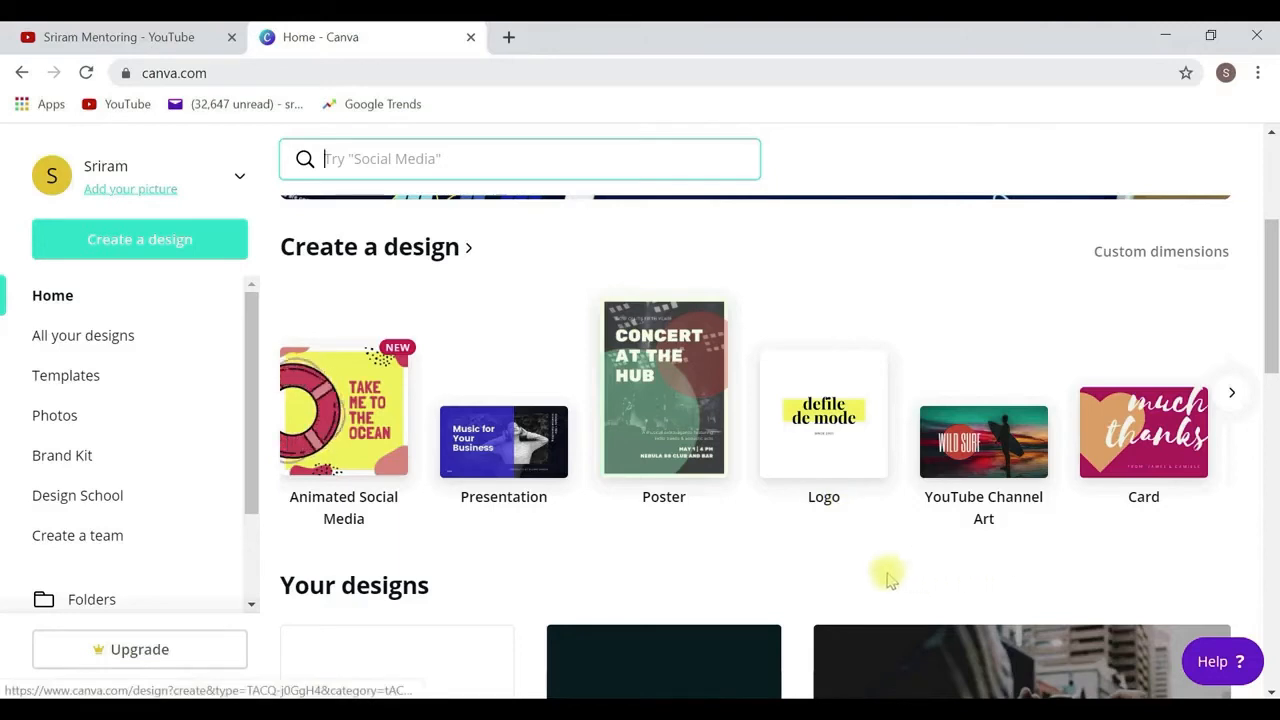
Step: Create a blank YouTube Channel Art design and browse its template categories
{"action": "left_click", "coordinate": [1016, 452]}
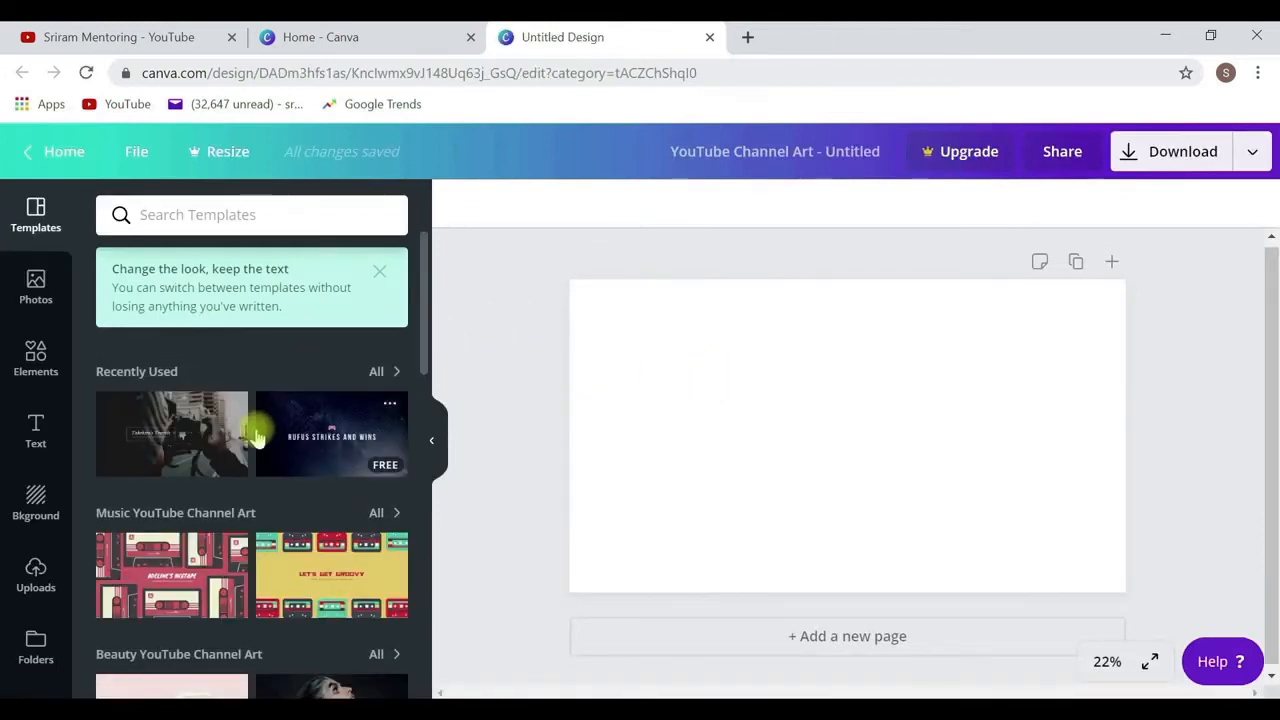
{"action": "scroll", "coordinate": [250, 452], "scroll_direction": "down", "scroll_amount": 5}
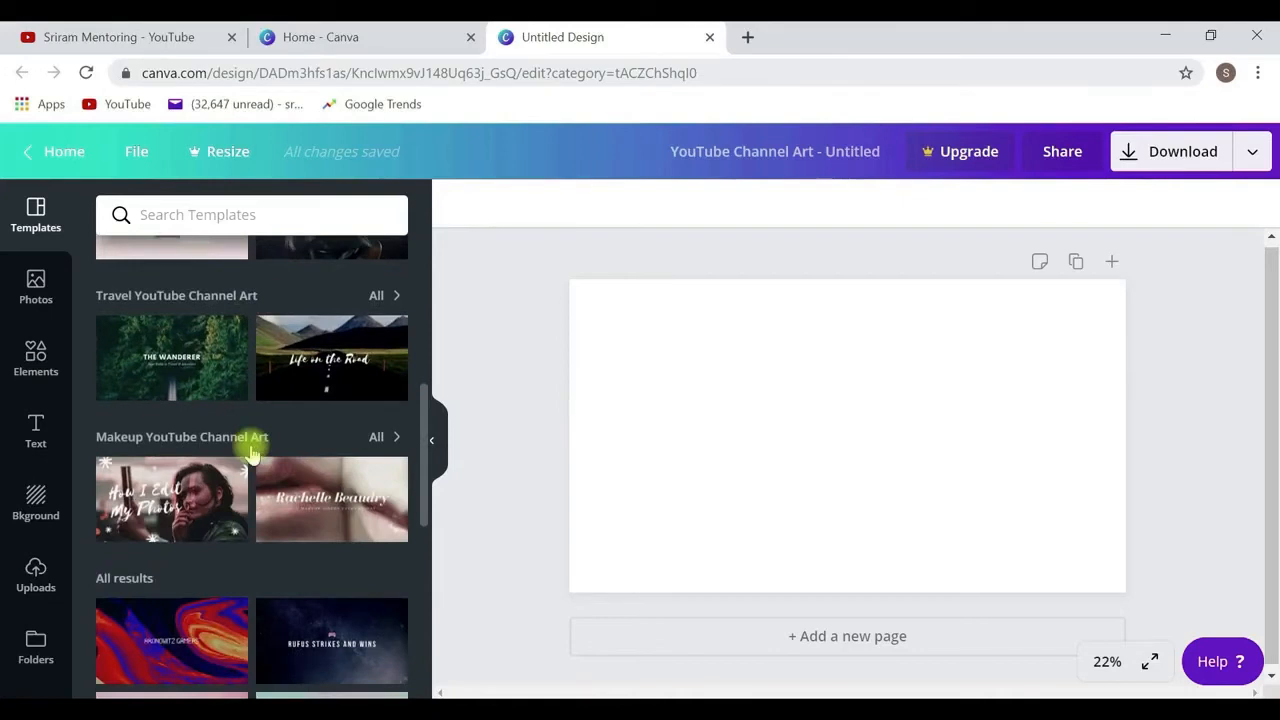
{"action": "scroll", "coordinate": [250, 455], "scroll_direction": "down", "scroll_amount": 4}
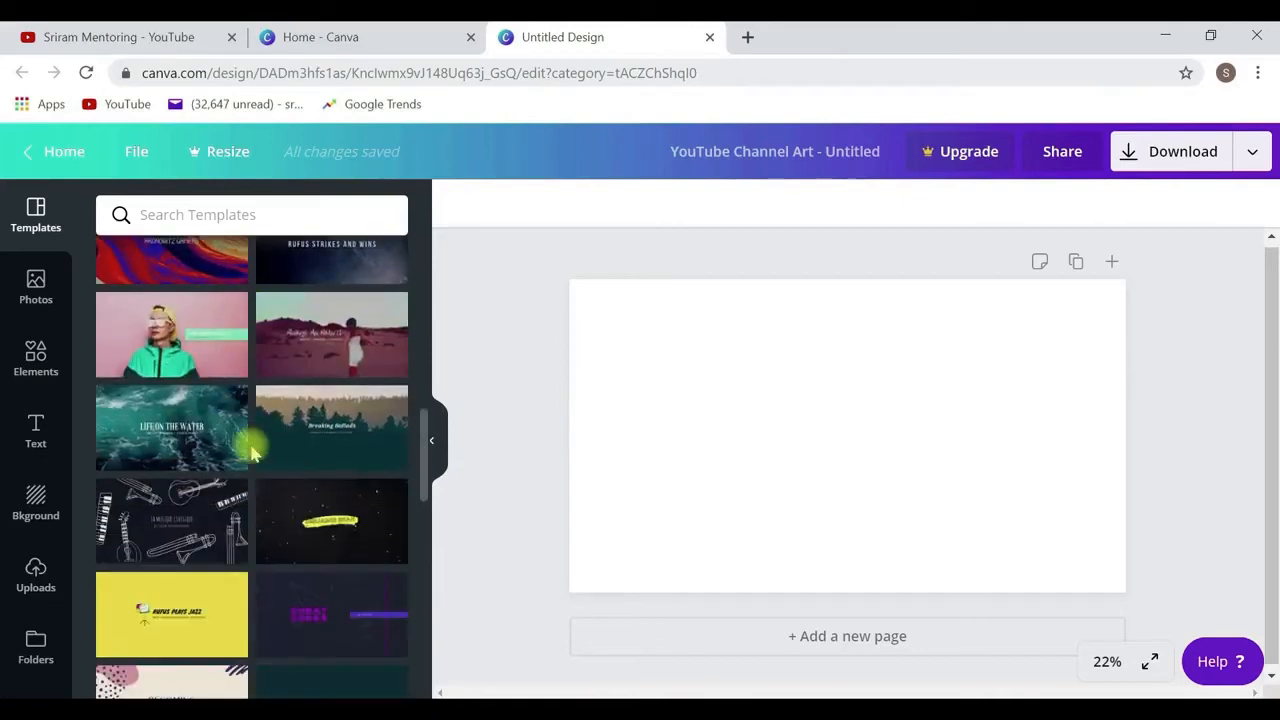
Step: Place the uploaded car photo on the page and enlarge it to cover nearly the whole page
{"action": "left_click", "coordinate": [33, 585]}
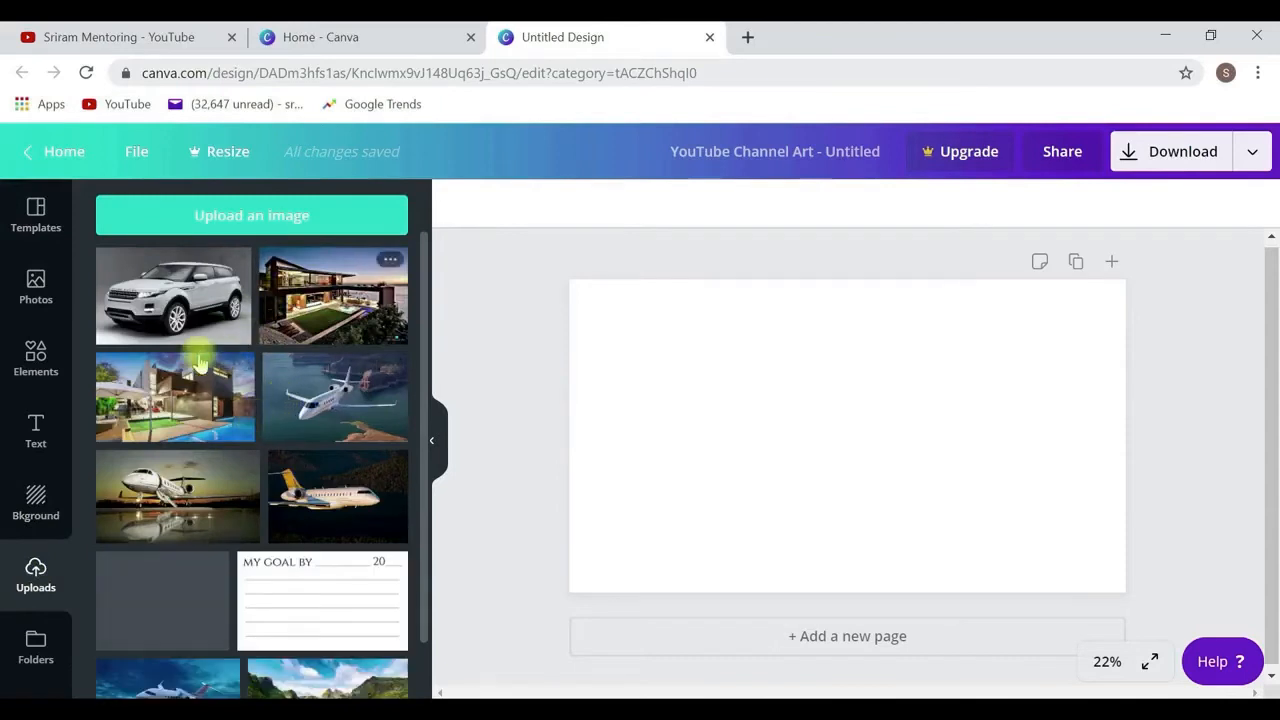
{"action": "left_click_drag", "start_coordinate": [172, 310], "coordinate": [768, 412]}
{"action": "left_click_drag", "start_coordinate": [1031, 567], "coordinate": [1107, 604]}
{"action": "left_click_drag", "start_coordinate": [629, 314], "coordinate": [559, 289]}
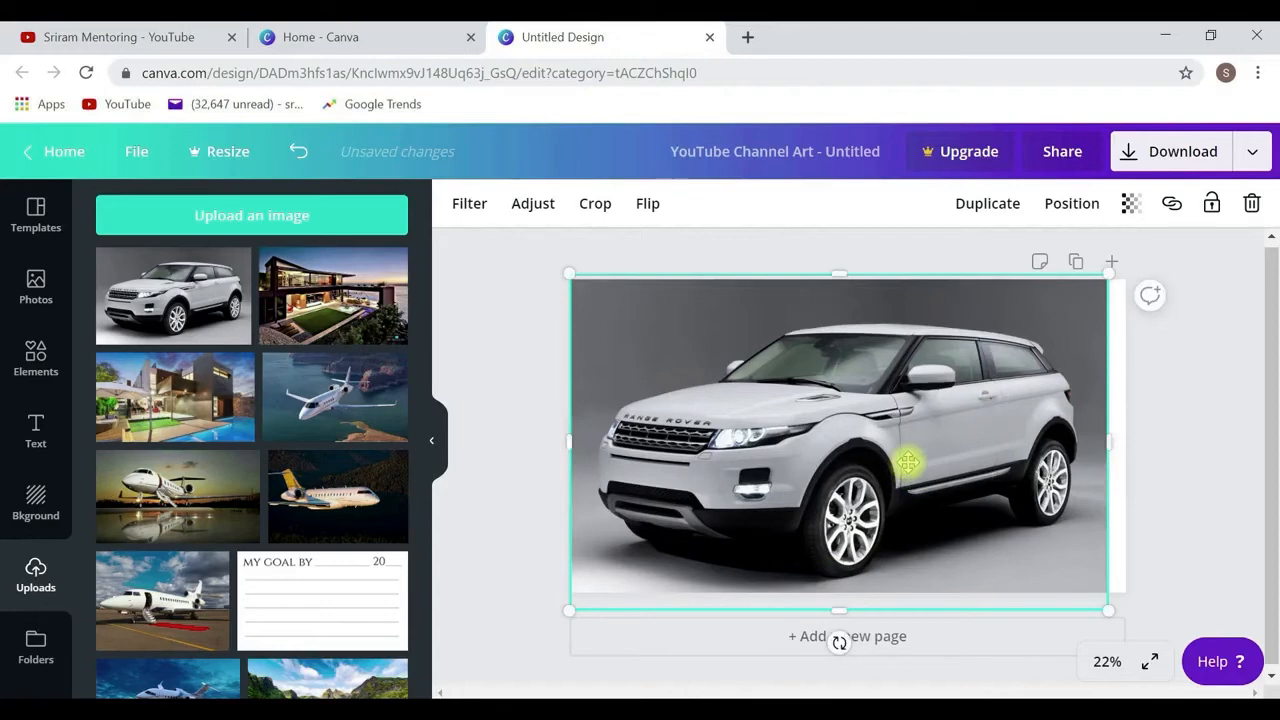
Step: Add the "Steak Night" text combination over the car photo
{"action": "left_click", "coordinate": [33, 425]}
{"action": "left_click_drag", "start_coordinate": [163, 491], "coordinate": [865, 437]}
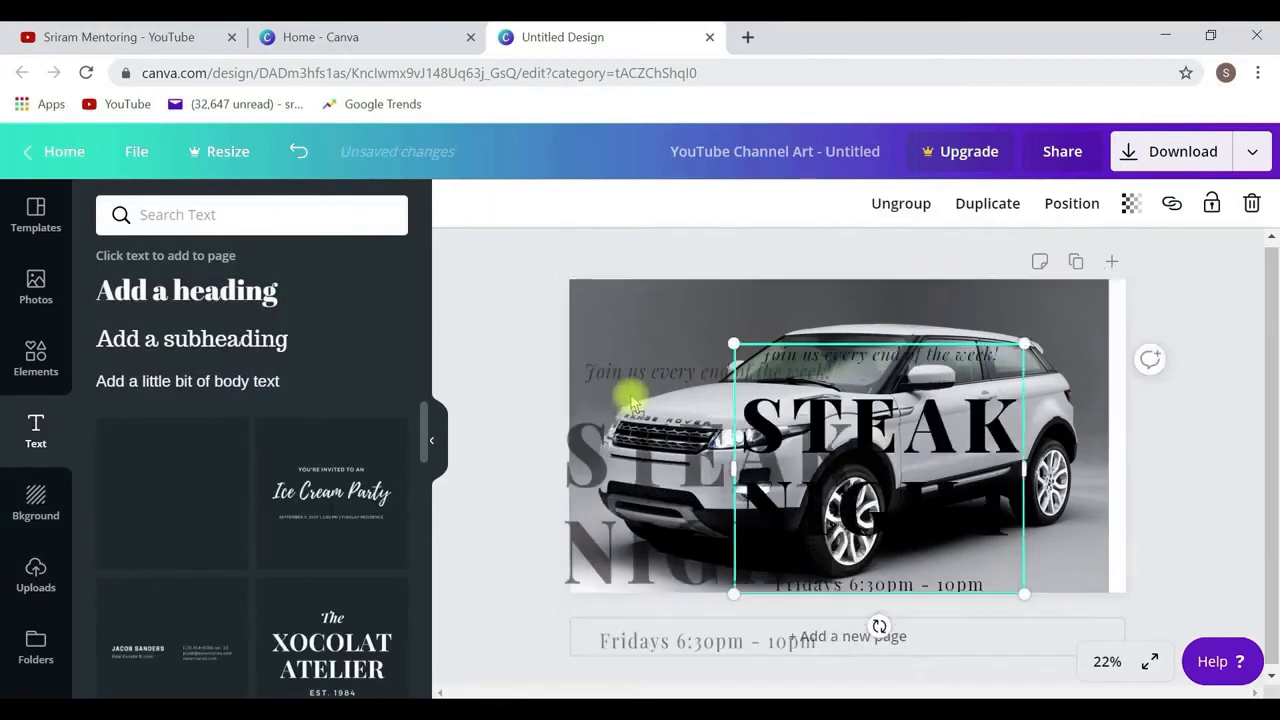
{"action": "left_click_drag", "start_coordinate": [103, 409], "coordinate": [79, 411]}
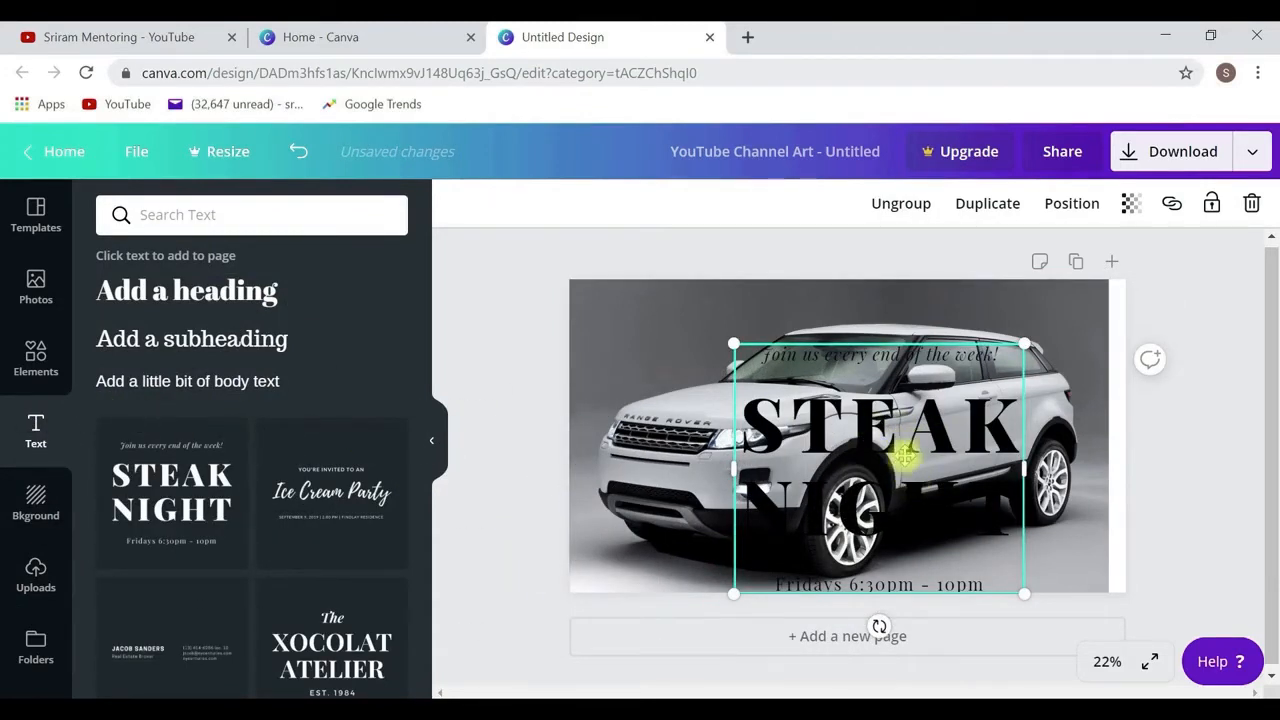
Step: Look through the channel art templates and apply the recently used one with the camera photo
{"action": "left_click", "coordinate": [35, 213]}
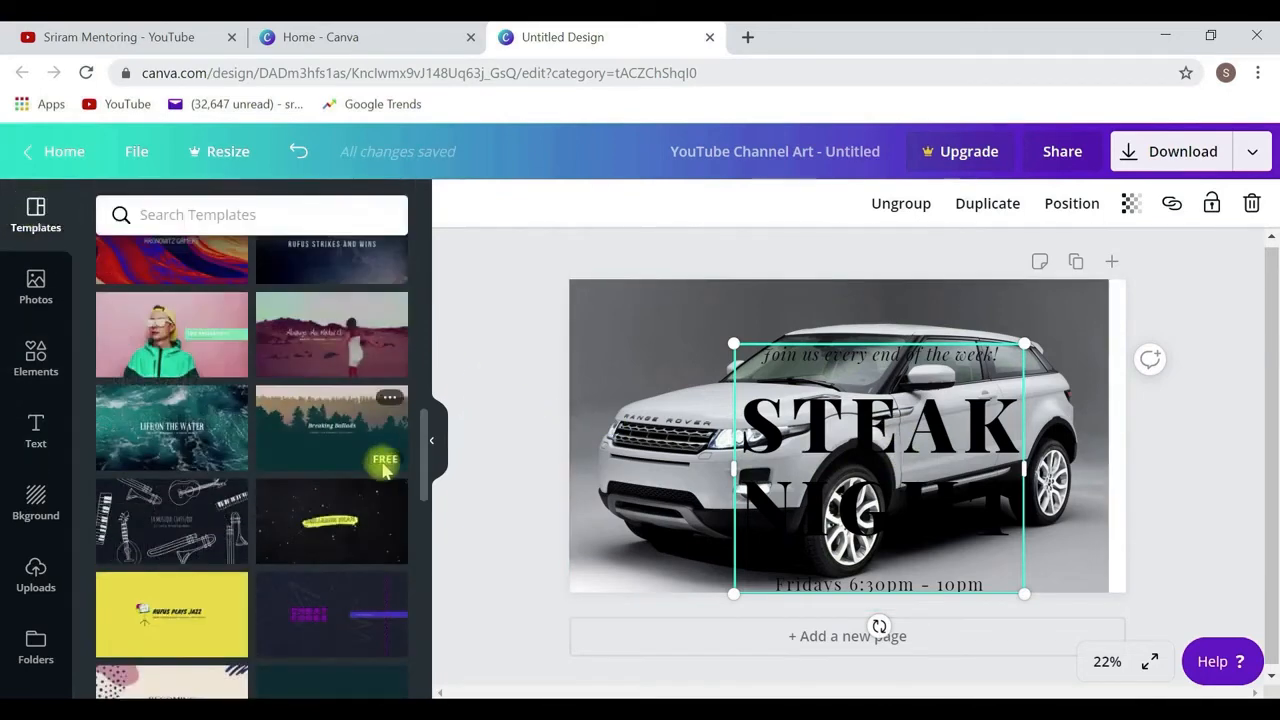
{"action": "scroll", "coordinate": [366, 470], "scroll_direction": "down", "scroll_amount": 4}
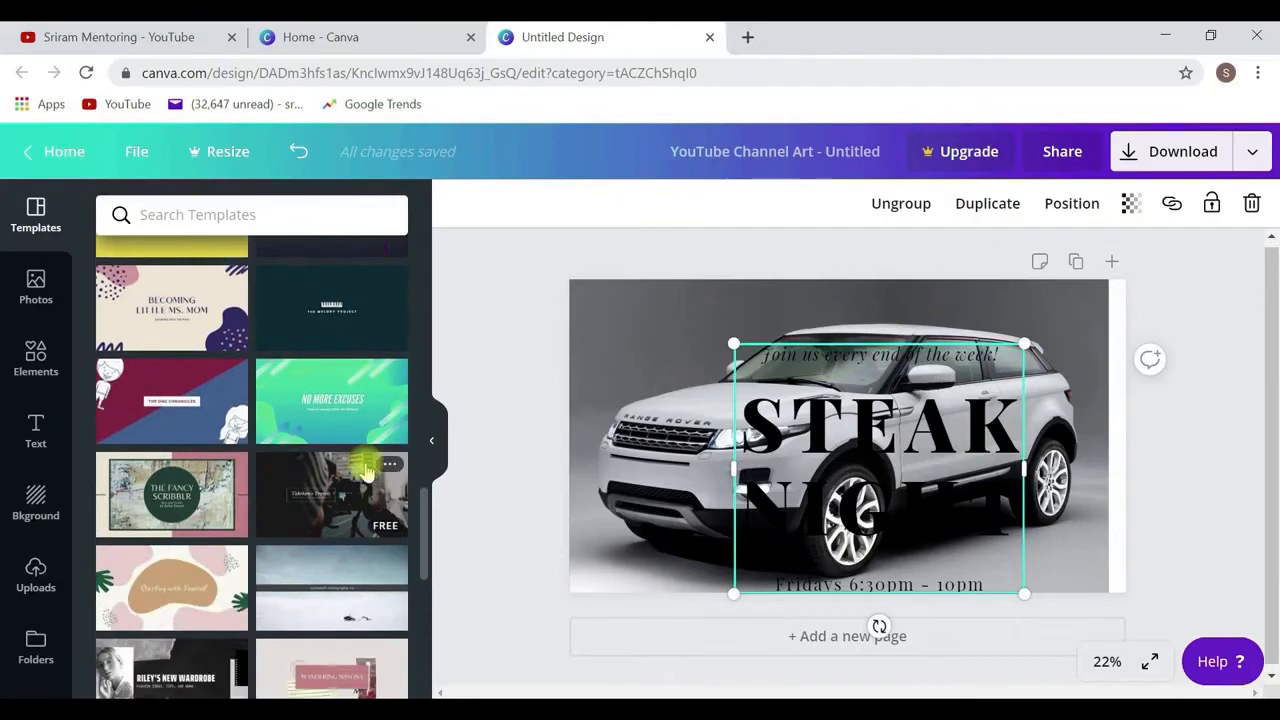
{"action": "scroll", "coordinate": [366, 470], "scroll_direction": "down", "scroll_amount": 8}
{"action": "scroll", "coordinate": [366, 470], "scroll_direction": "down", "scroll_amount": 2}
{"action": "scroll", "coordinate": [366, 470], "scroll_direction": "up", "scroll_amount": 6}
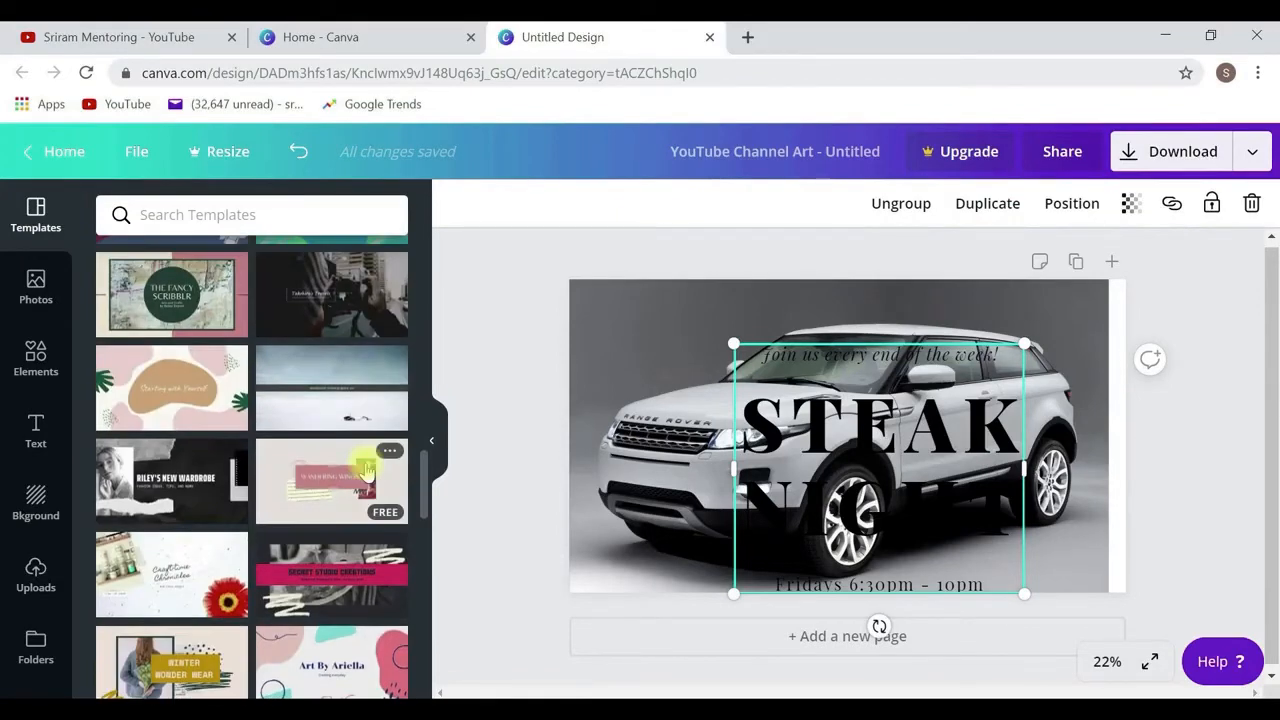
{"action": "scroll", "coordinate": [366, 470], "scroll_direction": "up", "scroll_amount": 10}
{"action": "scroll", "coordinate": [366, 470], "scroll_direction": "up", "scroll_amount": 5}
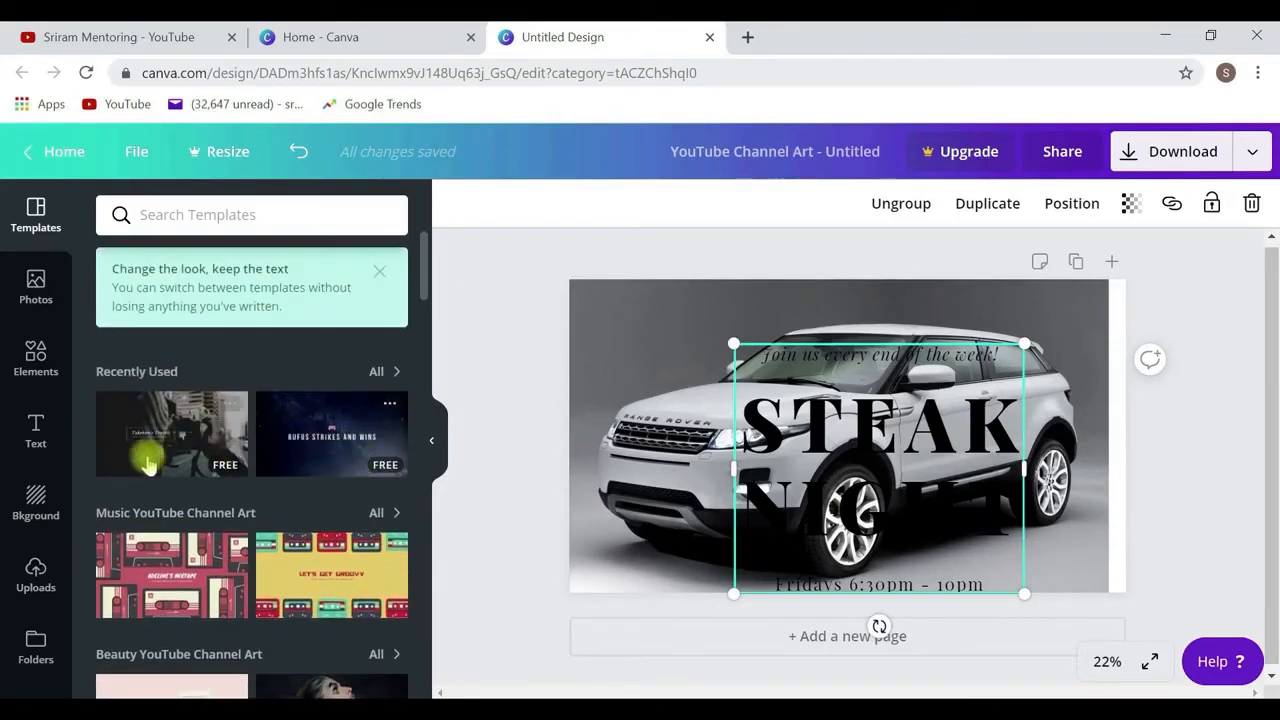
{"action": "left_click", "coordinate": [145, 462]}
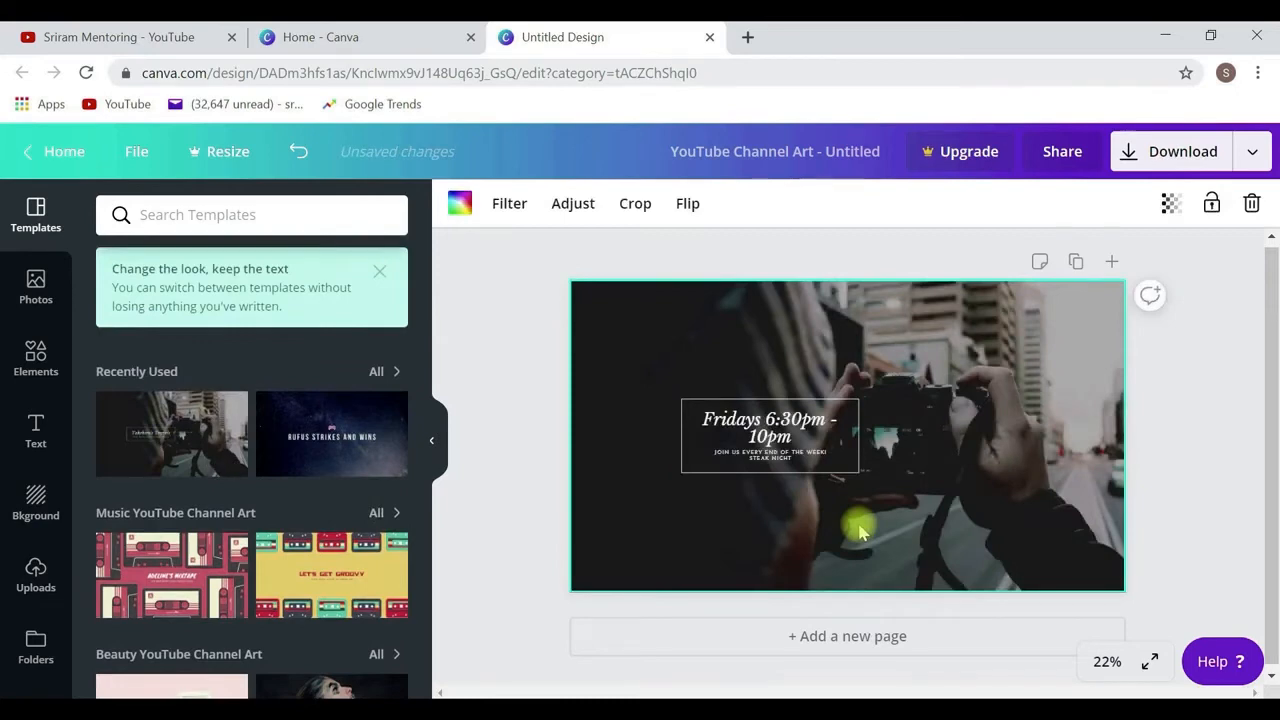
Step: Replace the template's heading text with the mentoring channel's name
{"action": "left_click", "coordinate": [800, 441]}
{"action": "left_click_drag", "start_coordinate": [805, 442], "coordinate": [697, 405]}
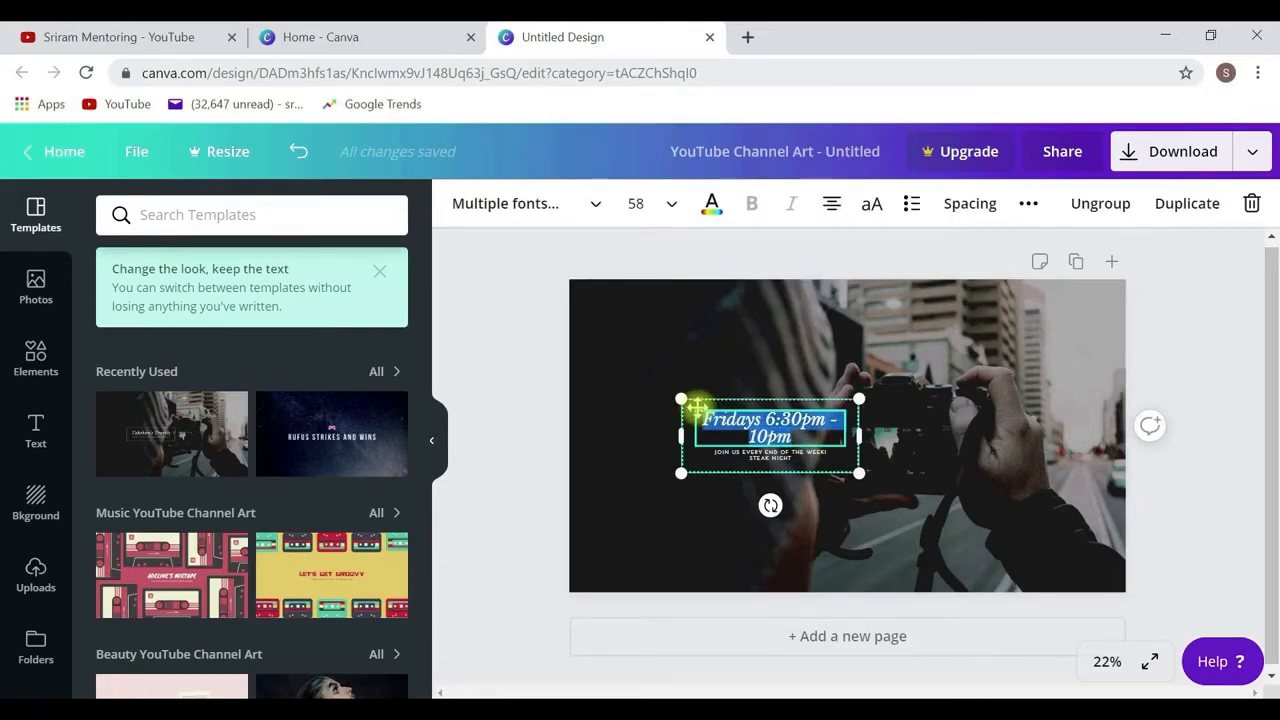
{"action": "type", "text": "Srira"}
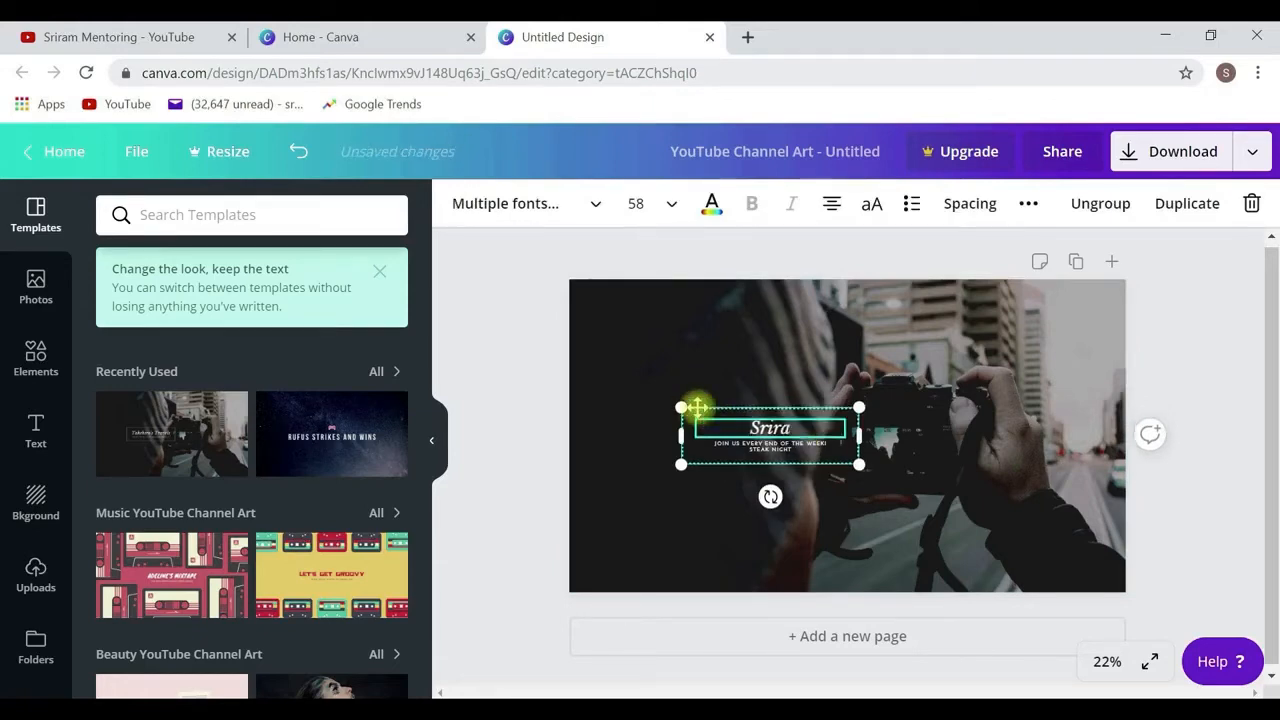
{"action": "type", "text": "m Mentoring"}
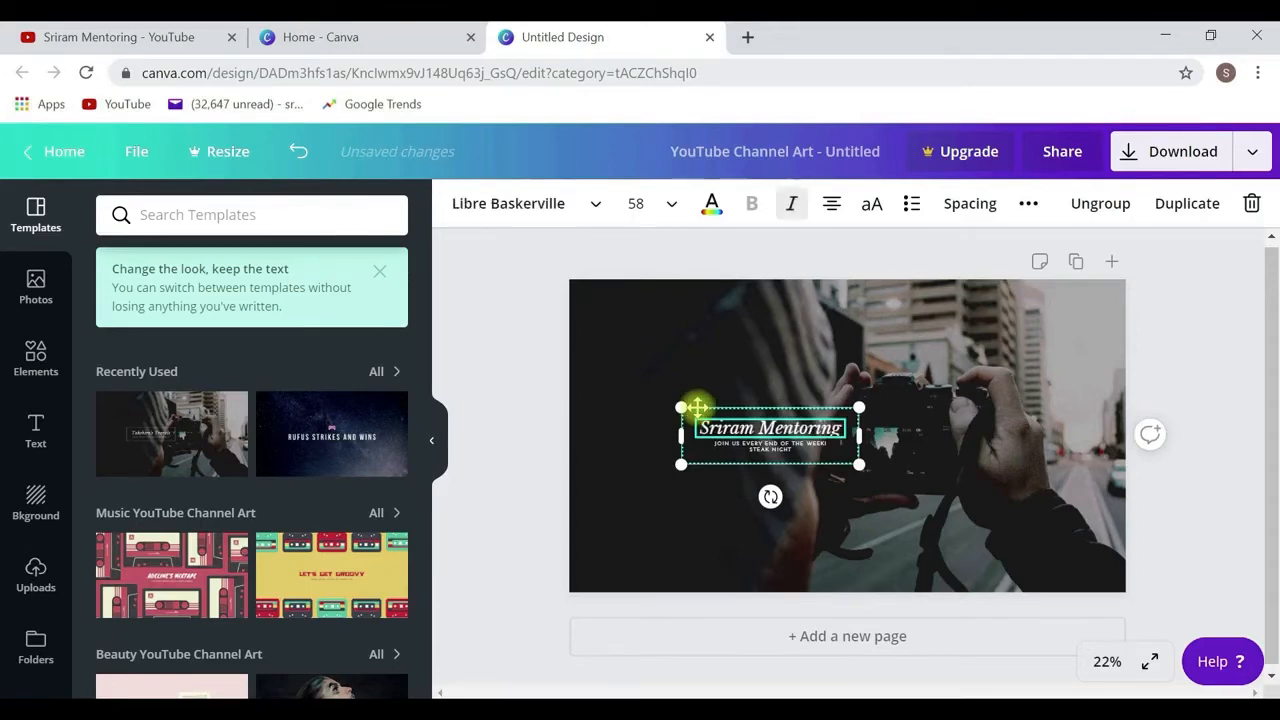
Step: Delete the small subtitle text below the channel name
{"action": "left_click", "coordinate": [770, 449]}
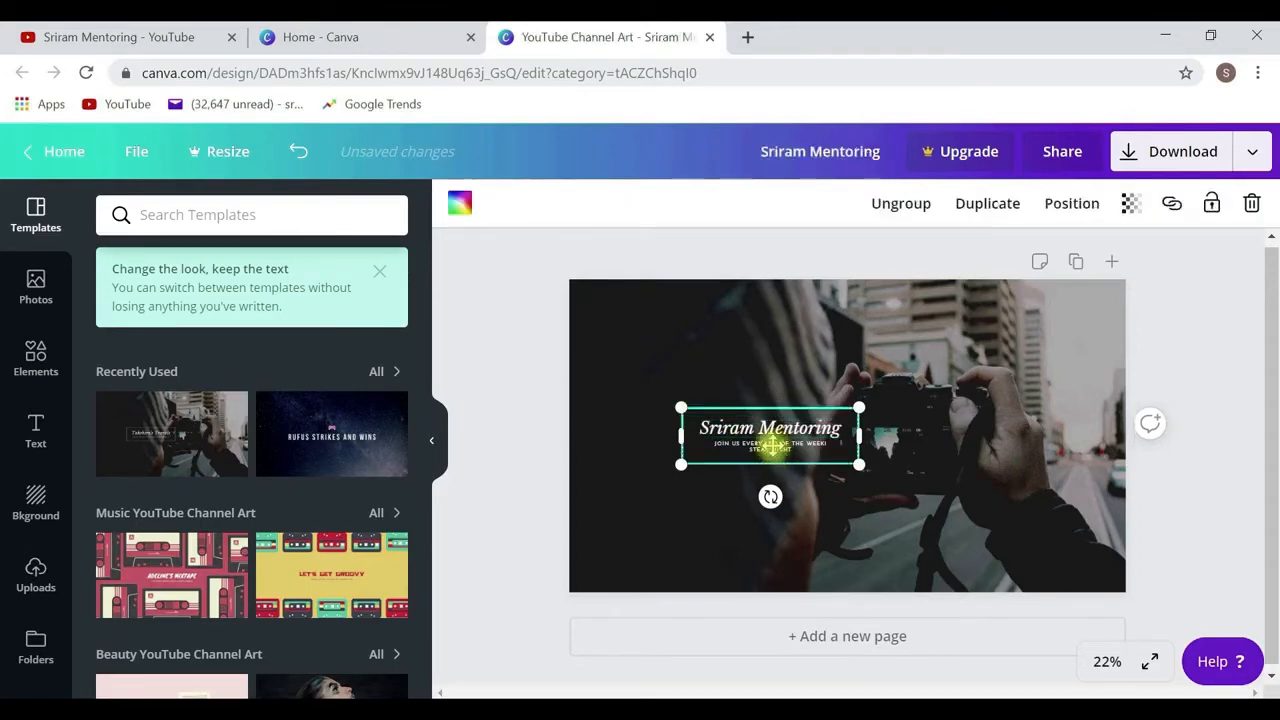
{"action": "left_click", "coordinate": [770, 449]}
{"action": "key", "text": "Delete"}
{"action": "key", "text": "ctrl+z"}
{"action": "key", "text": "Delete"}
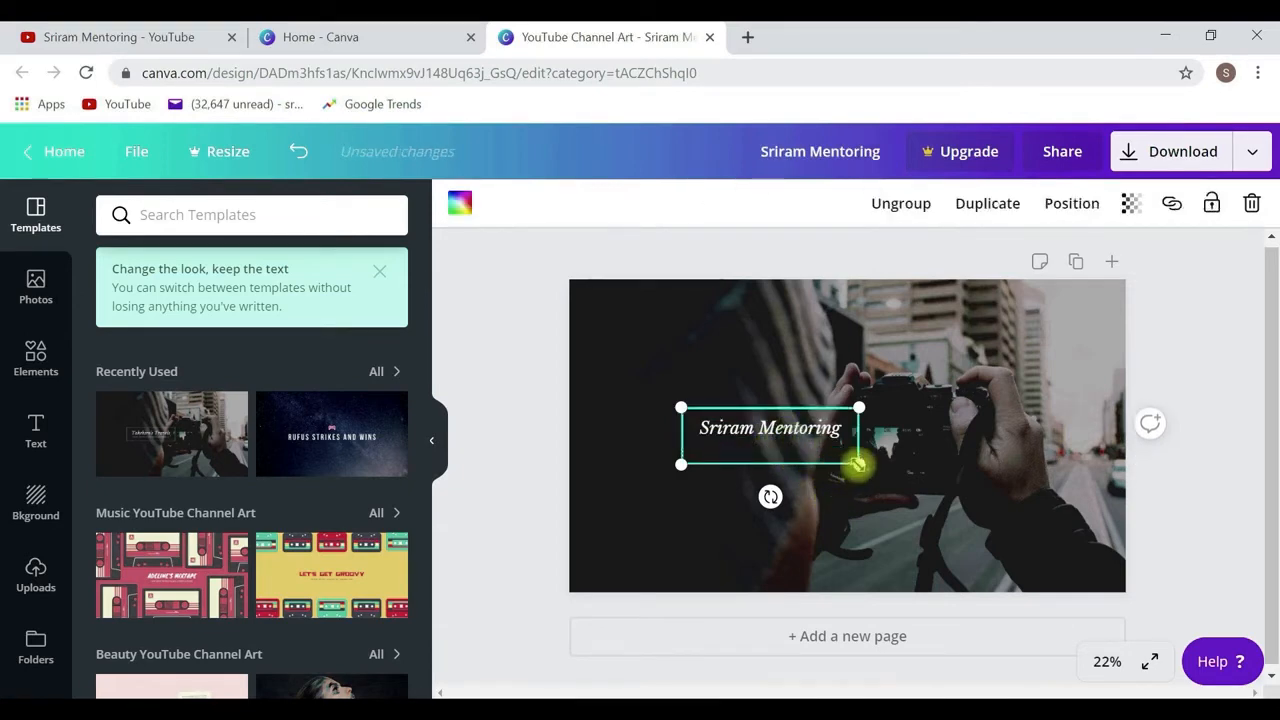
Step: Move the channel name group to the horizontal centre of the banner and delete the frame around it
{"action": "left_click_drag", "start_coordinate": [784, 428], "coordinate": [862, 428]}
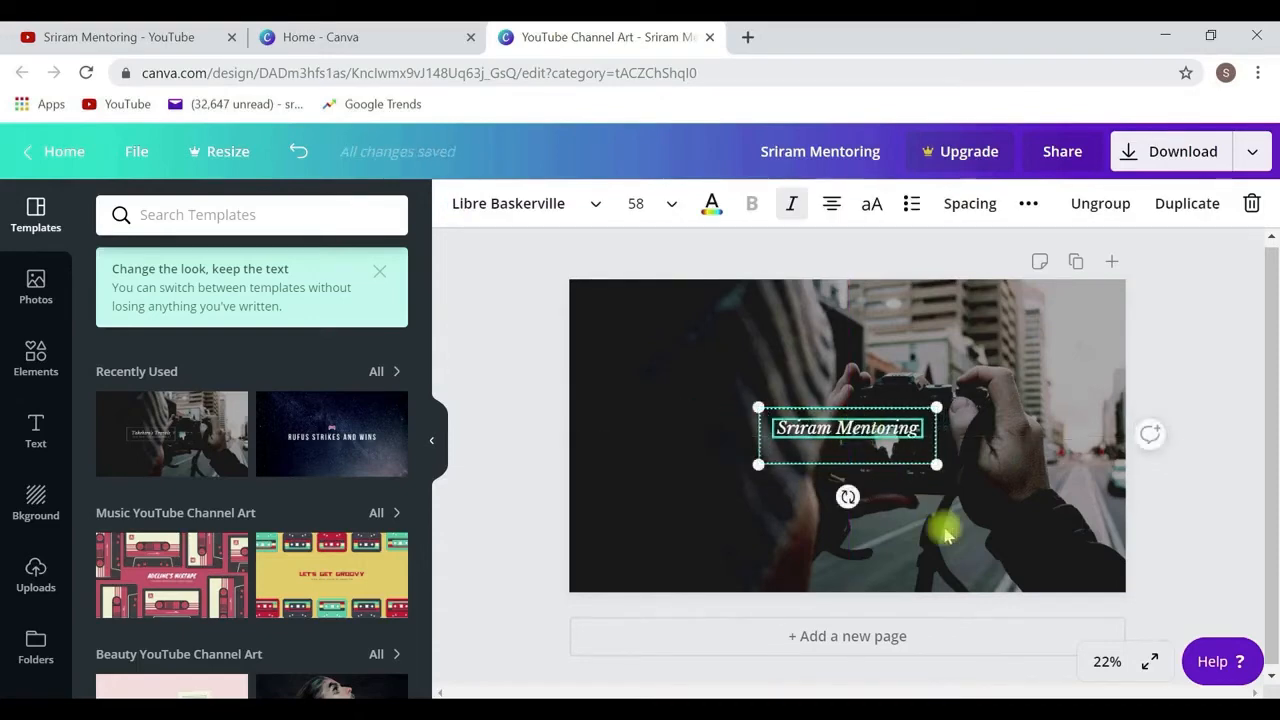
{"action": "left_click", "coordinate": [947, 537]}
{"action": "left_click", "coordinate": [899, 461]}
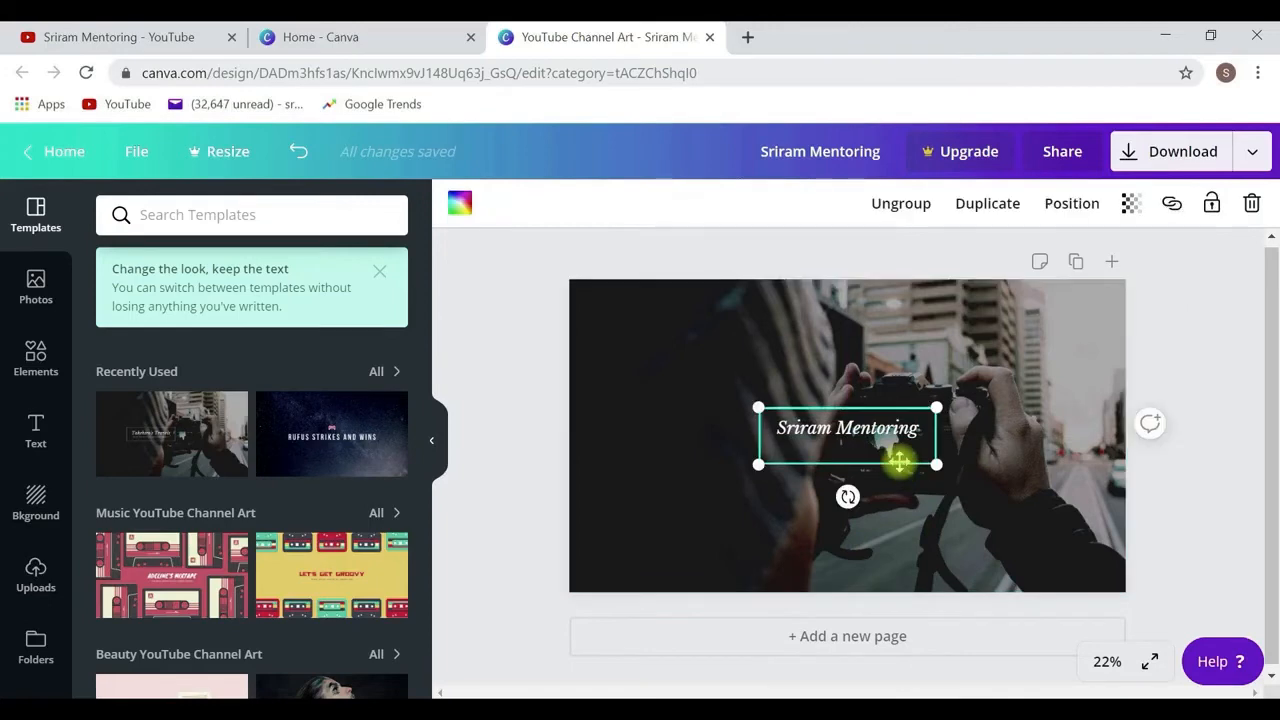
{"action": "left_click", "coordinate": [901, 463]}
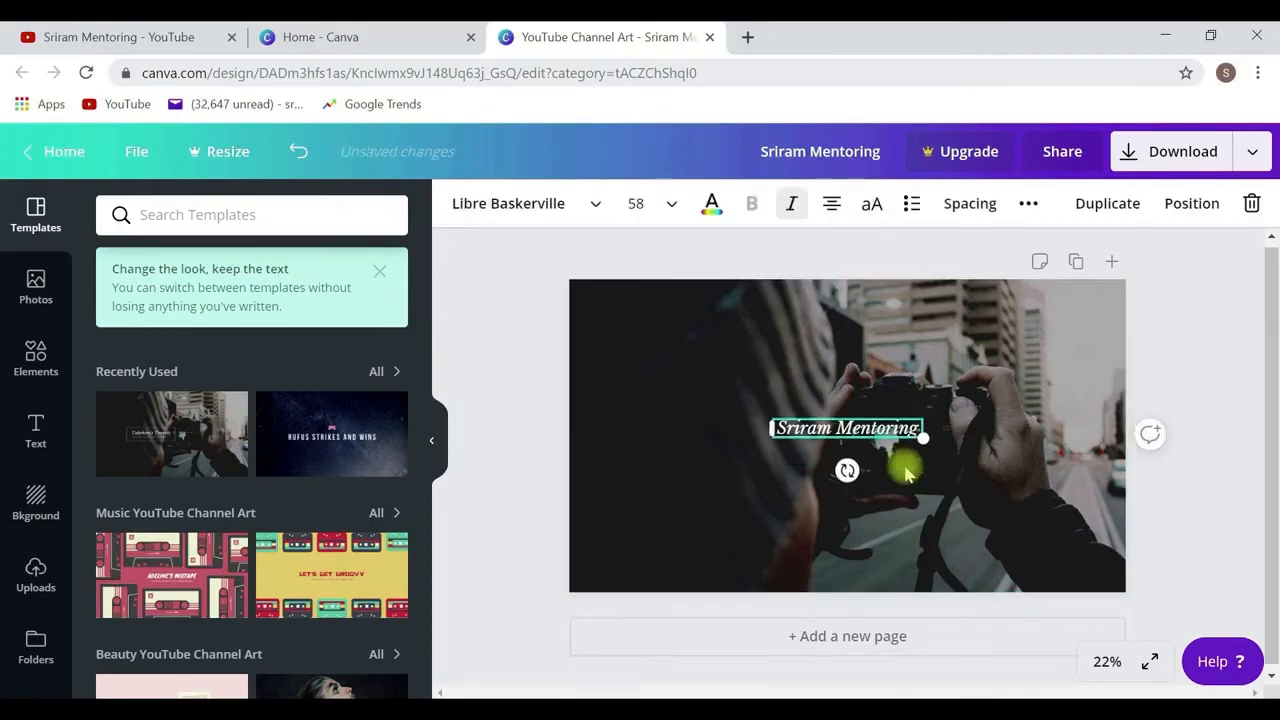
{"action": "left_click", "coordinate": [954, 509]}
{"action": "left_click", "coordinate": [873, 436]}
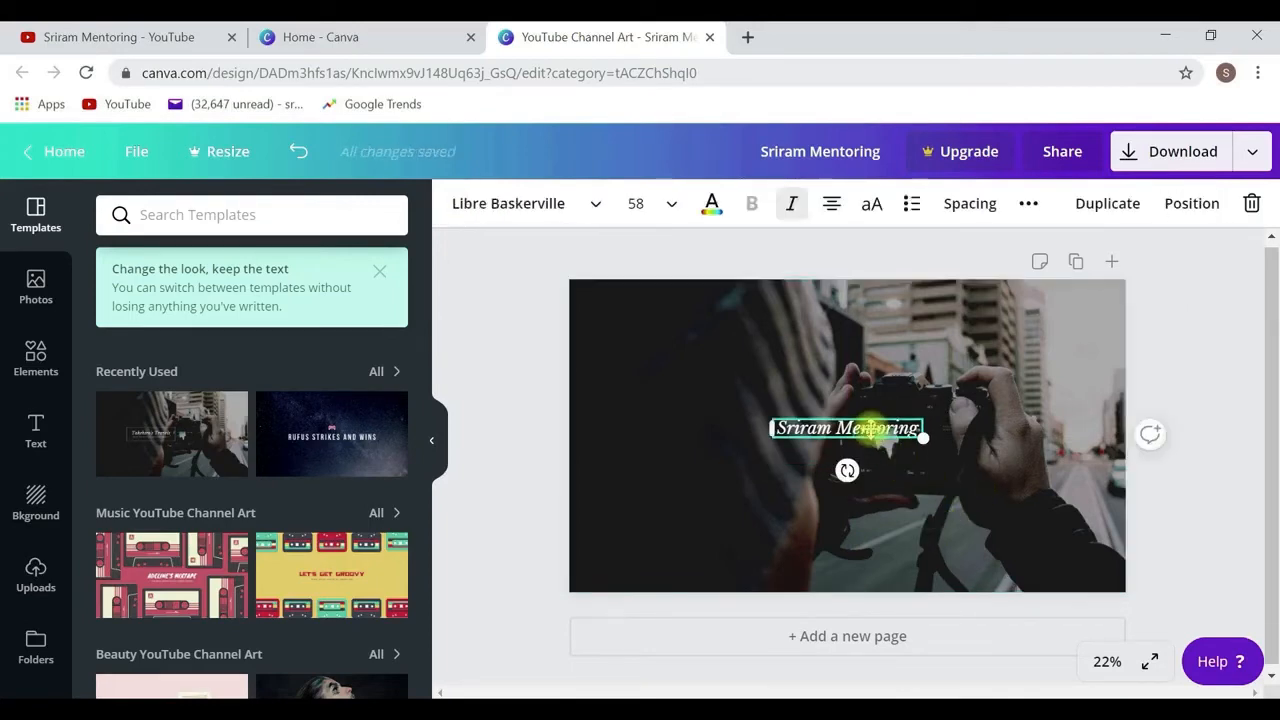
Step: Set the channel name's font size to 64, widen its text box to fit one line and centre it
{"action": "left_click", "coordinate": [676, 212]}
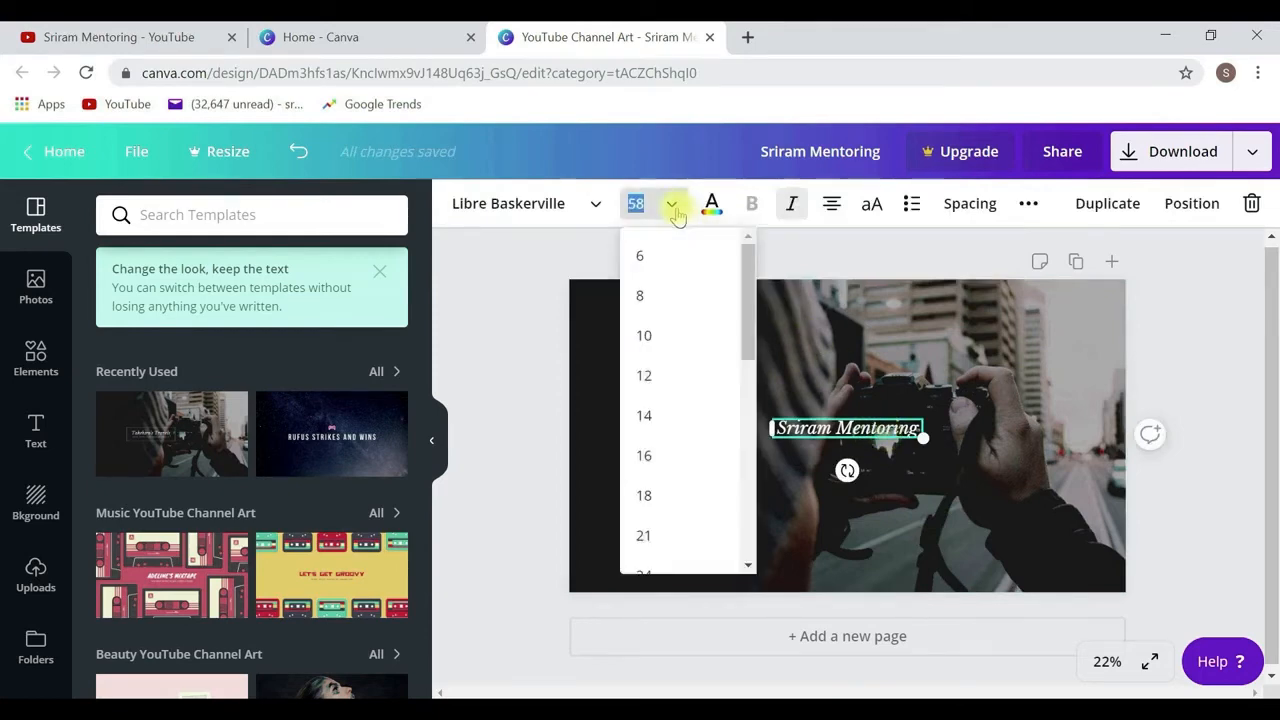
{"action": "left_click_drag", "start_coordinate": [752, 294], "coordinate": [762, 460]}
{"action": "left_click", "coordinate": [649, 405]}
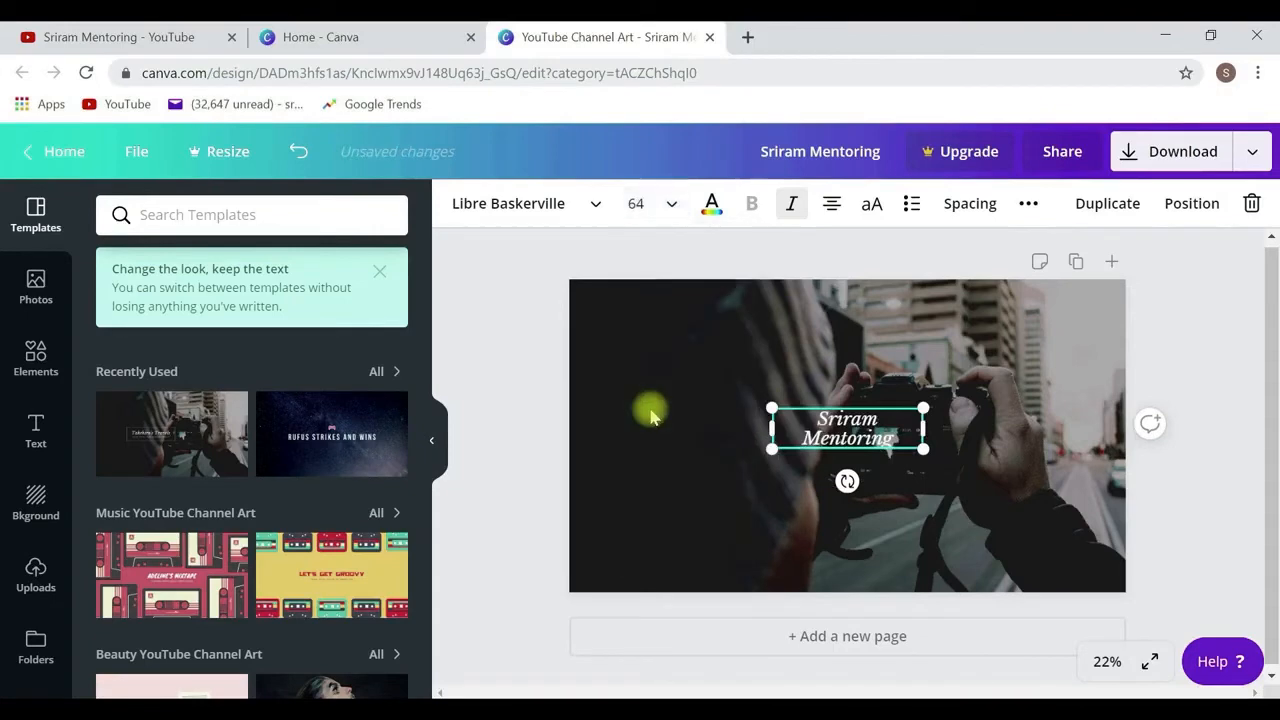
{"action": "left_click_drag", "start_coordinate": [921, 430], "coordinate": [876, 437]}
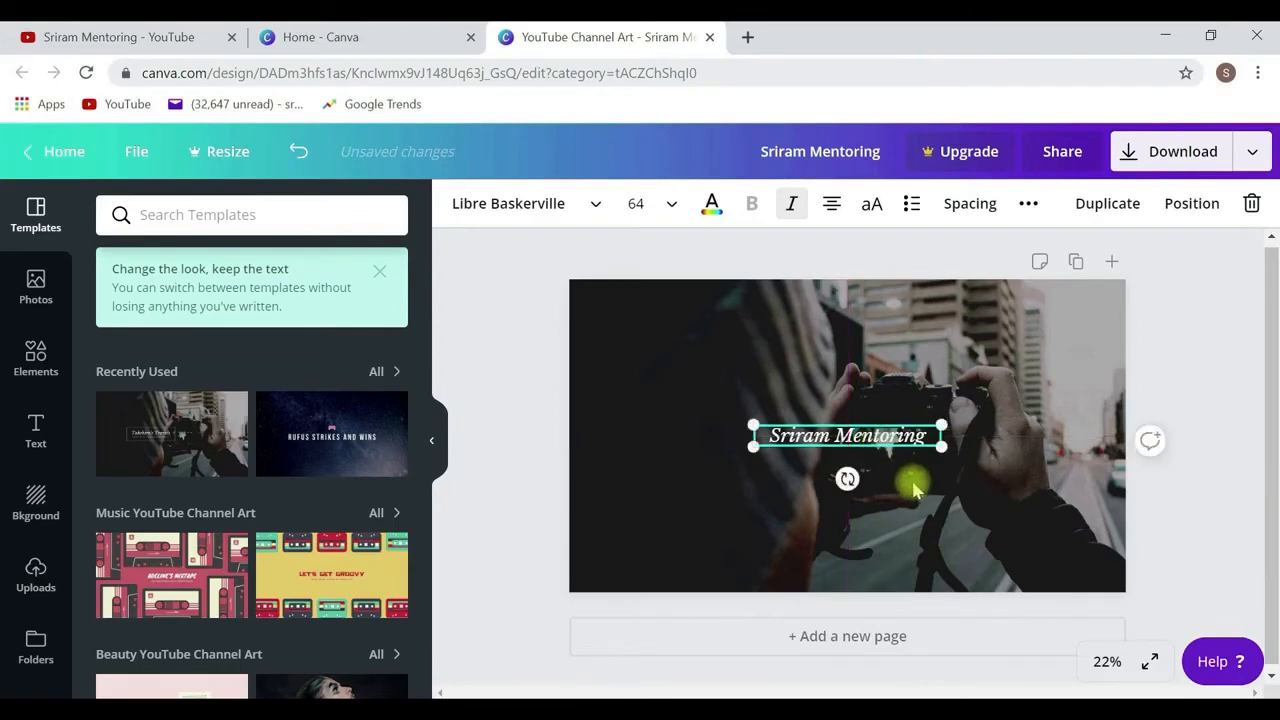
Step: Scale the channel name up to a font size of about 78 and centre it on the banner again
{"action": "left_click", "coordinate": [910, 481]}
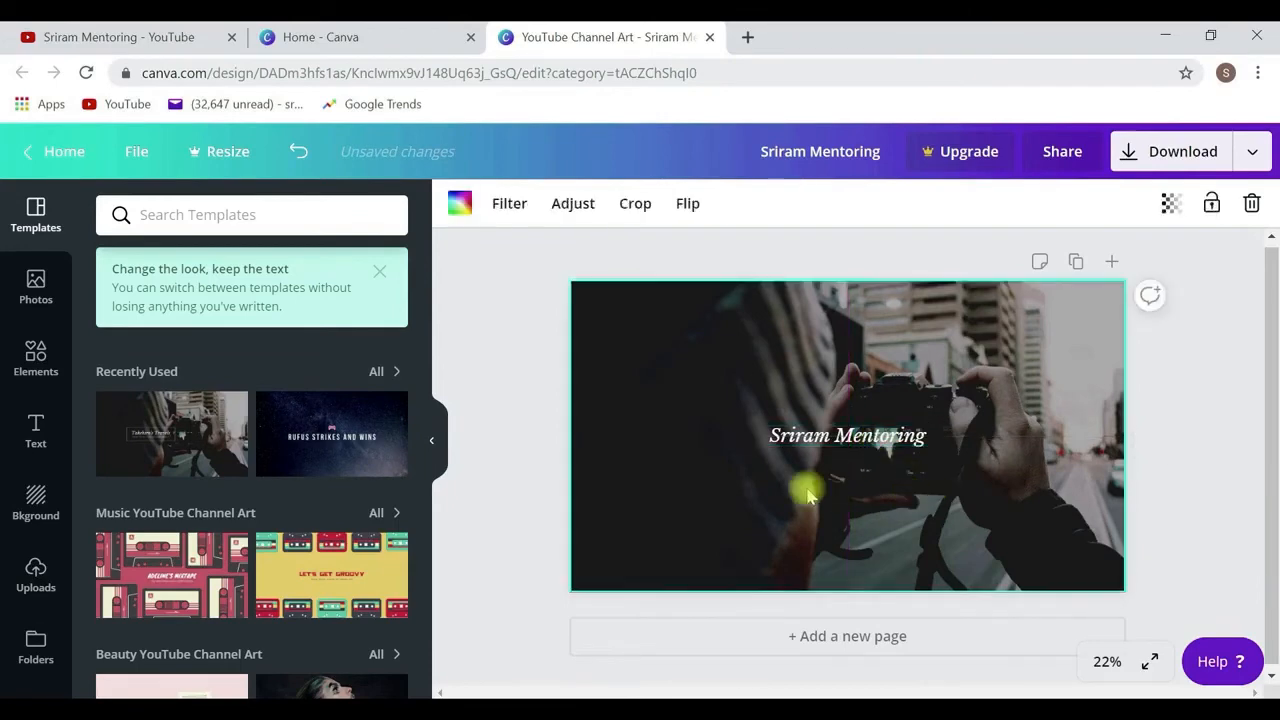
{"action": "left_click", "coordinate": [846, 443]}
{"action": "left_click_drag", "start_coordinate": [942, 448], "coordinate": [985, 449]}
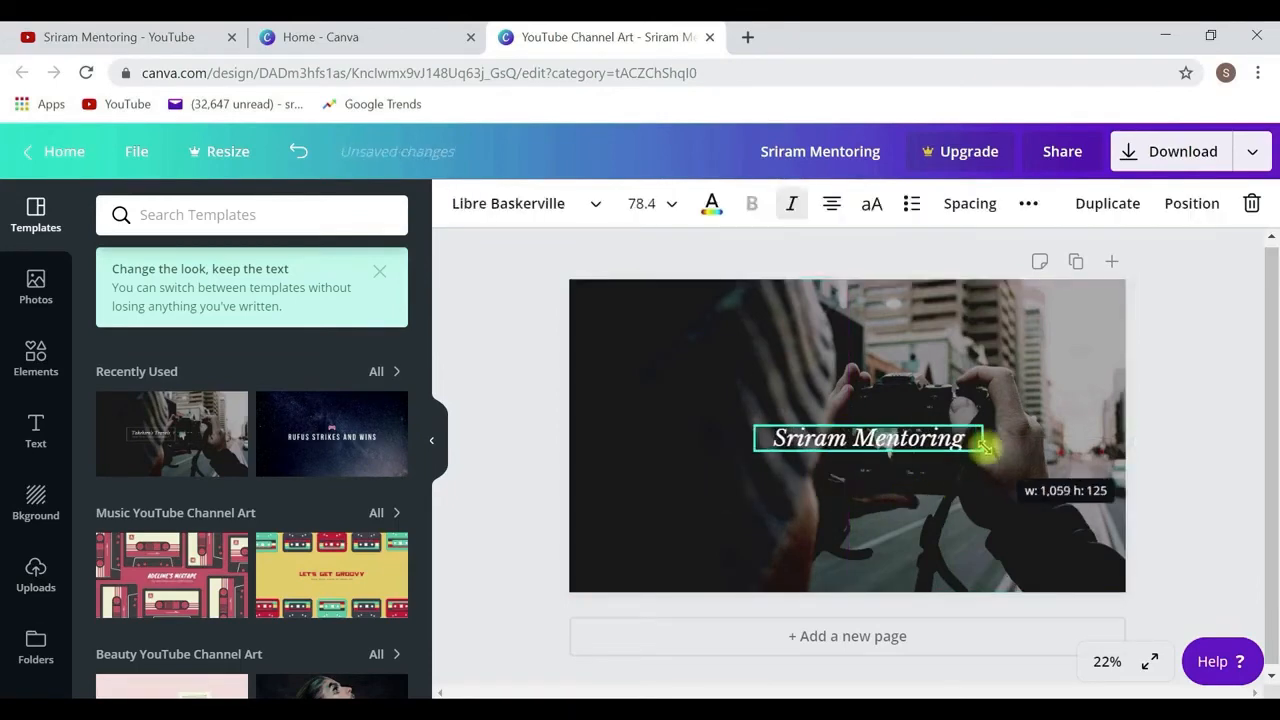
{"action": "left_click_drag", "start_coordinate": [860, 441], "coordinate": [848, 441]}
{"action": "left_click", "coordinate": [978, 535]}
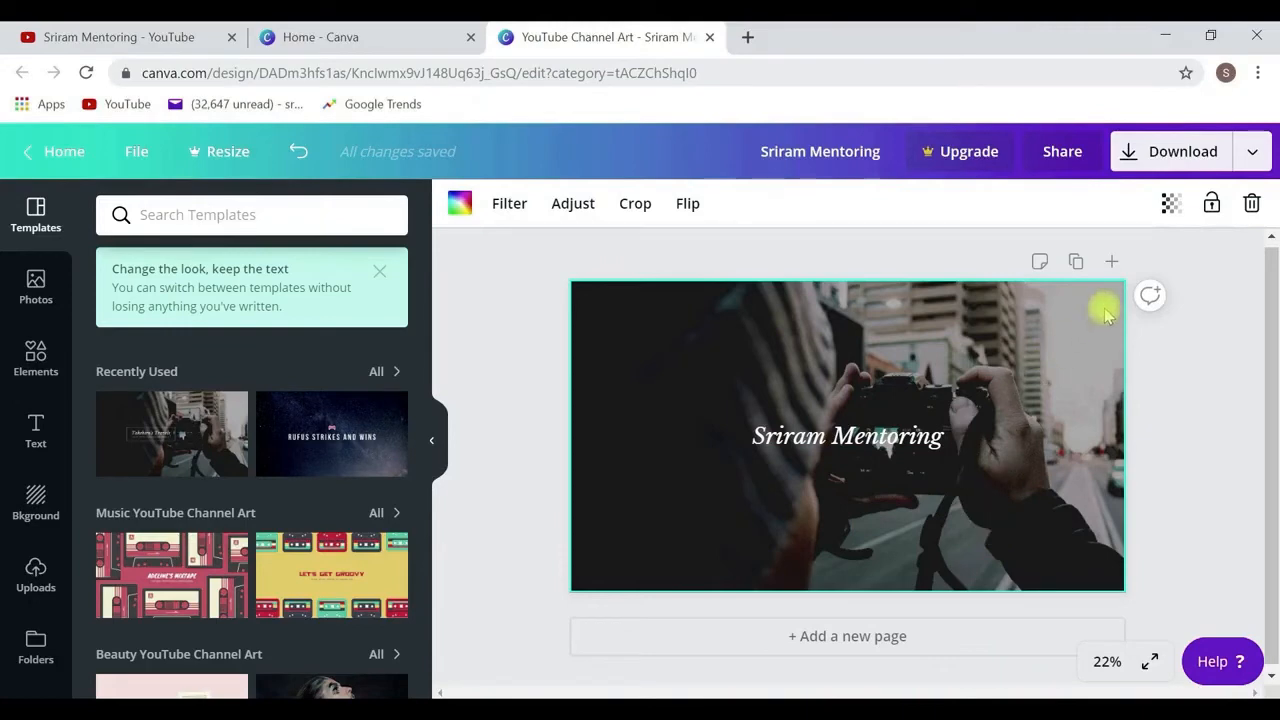
Step: Download the channel art as a PNG and dismiss the Canva Pro offer
{"action": "left_click", "coordinate": [1155, 160]}
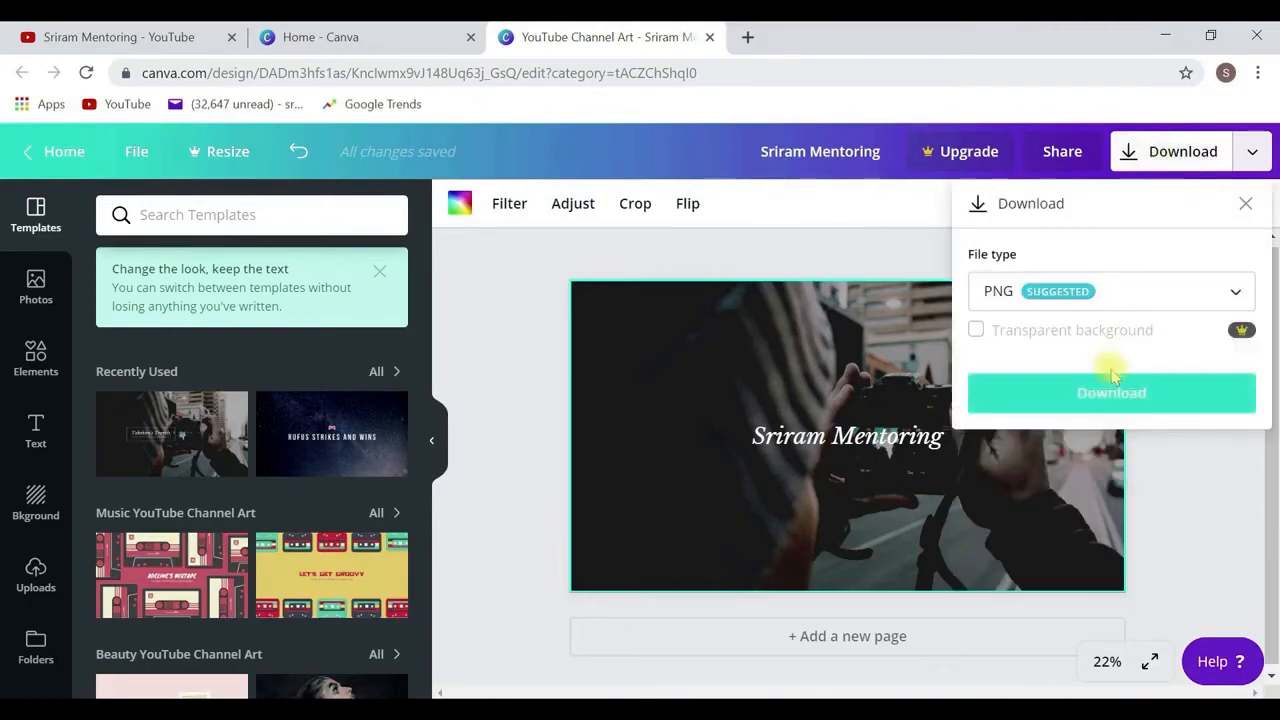
{"action": "left_click", "coordinate": [1090, 395]}
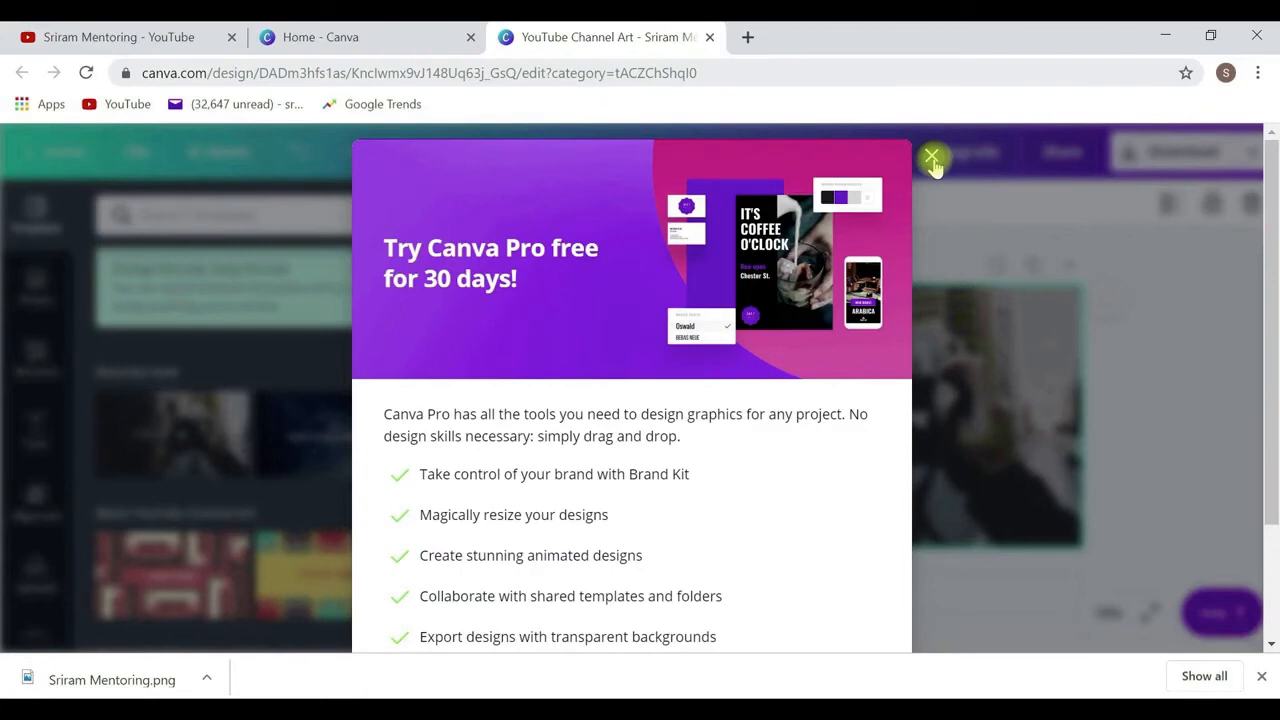
{"action": "left_click", "coordinate": [931, 158]}
Step: Check the profile picture on the YouTube channel page, and create a blank Logo design from Canva's home page
{"action": "key", "text": "ctrl+1"}
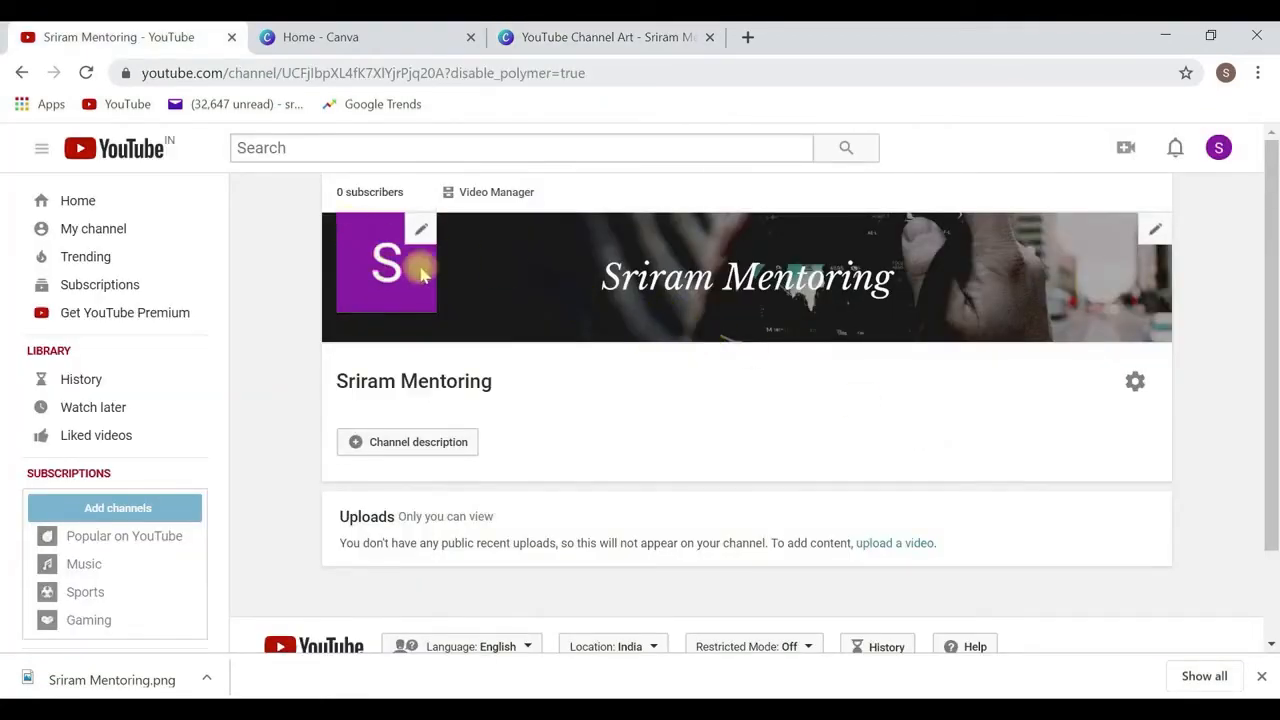
{"action": "left_click", "coordinate": [340, 37]}
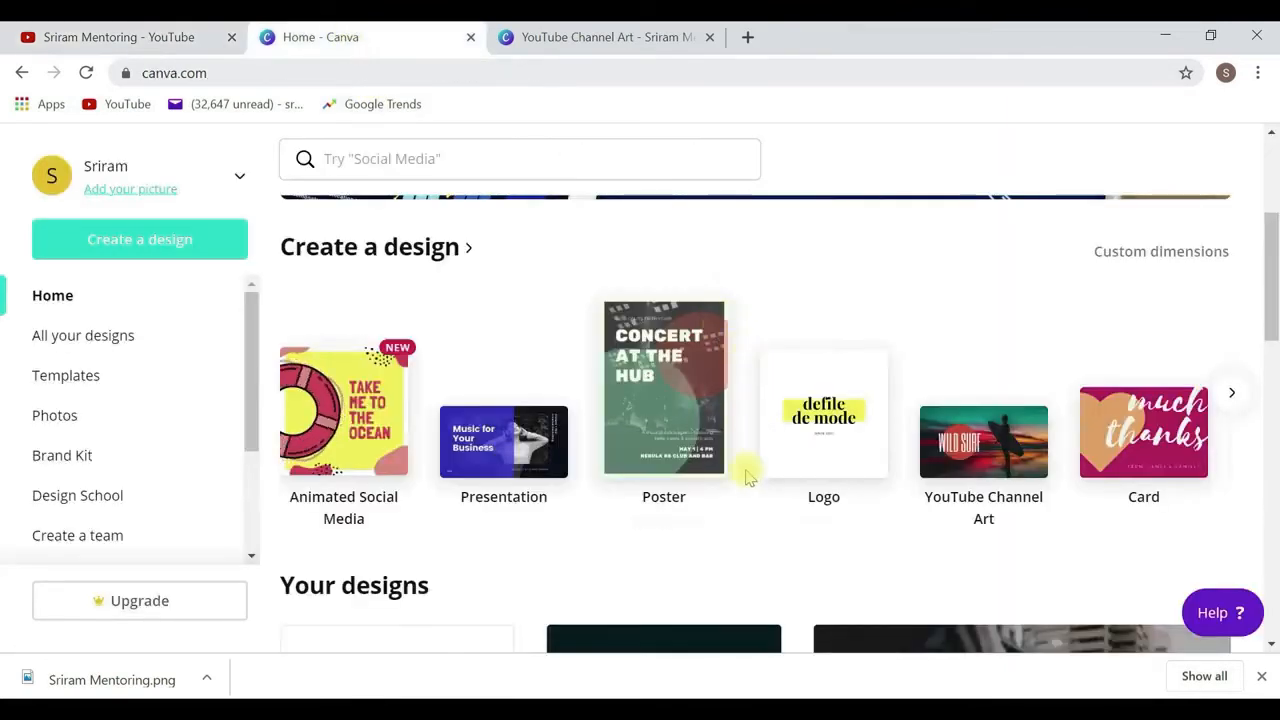
{"action": "left_click", "coordinate": [826, 453]}
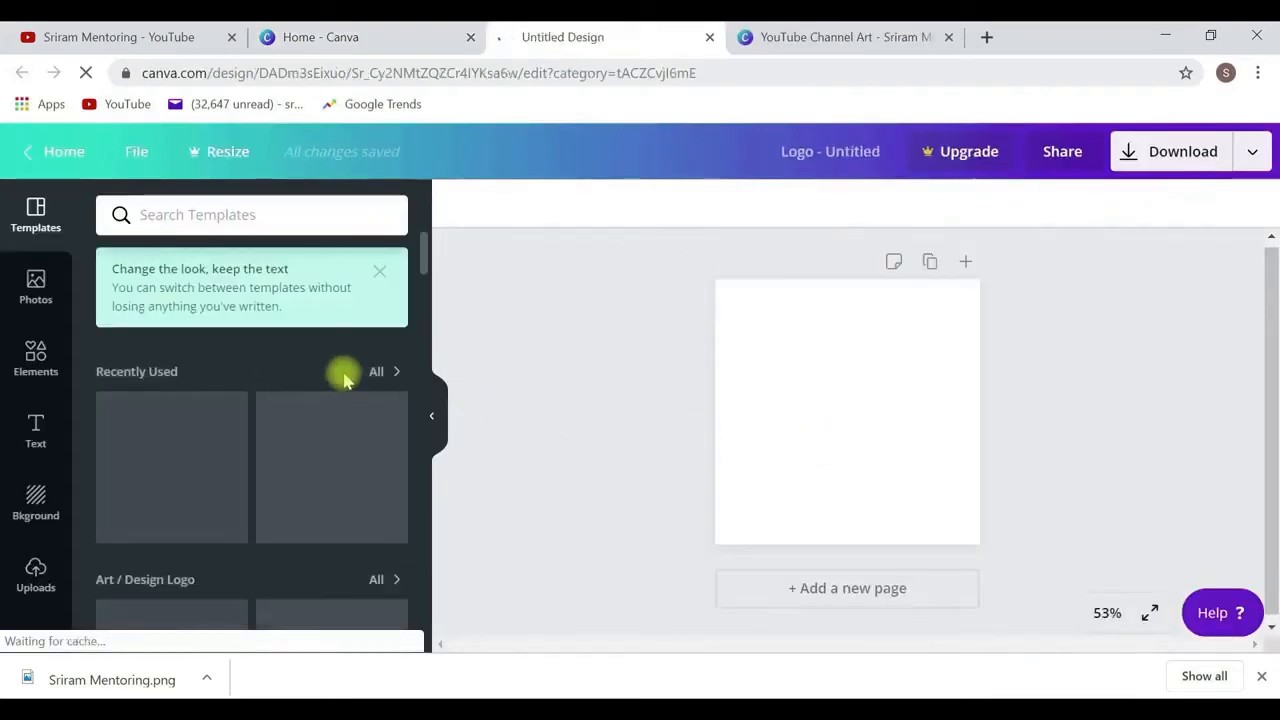
Step: Browse the logo templates across the categories, then return to the recently used ones
{"action": "scroll", "coordinate": [318, 415], "scroll_direction": "down", "scroll_amount": 3}
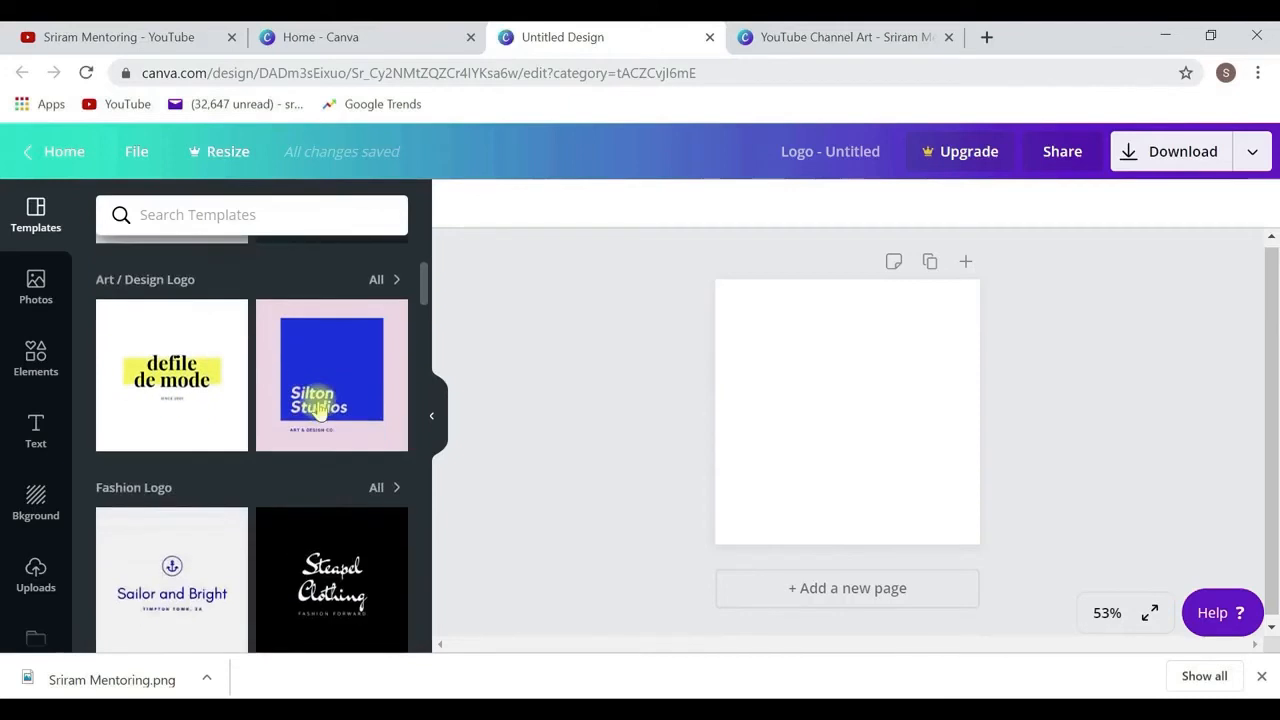
{"action": "scroll", "coordinate": [318, 413], "scroll_direction": "down", "scroll_amount": 2}
{"action": "scroll", "coordinate": [318, 413], "scroll_direction": "down", "scroll_amount": 5}
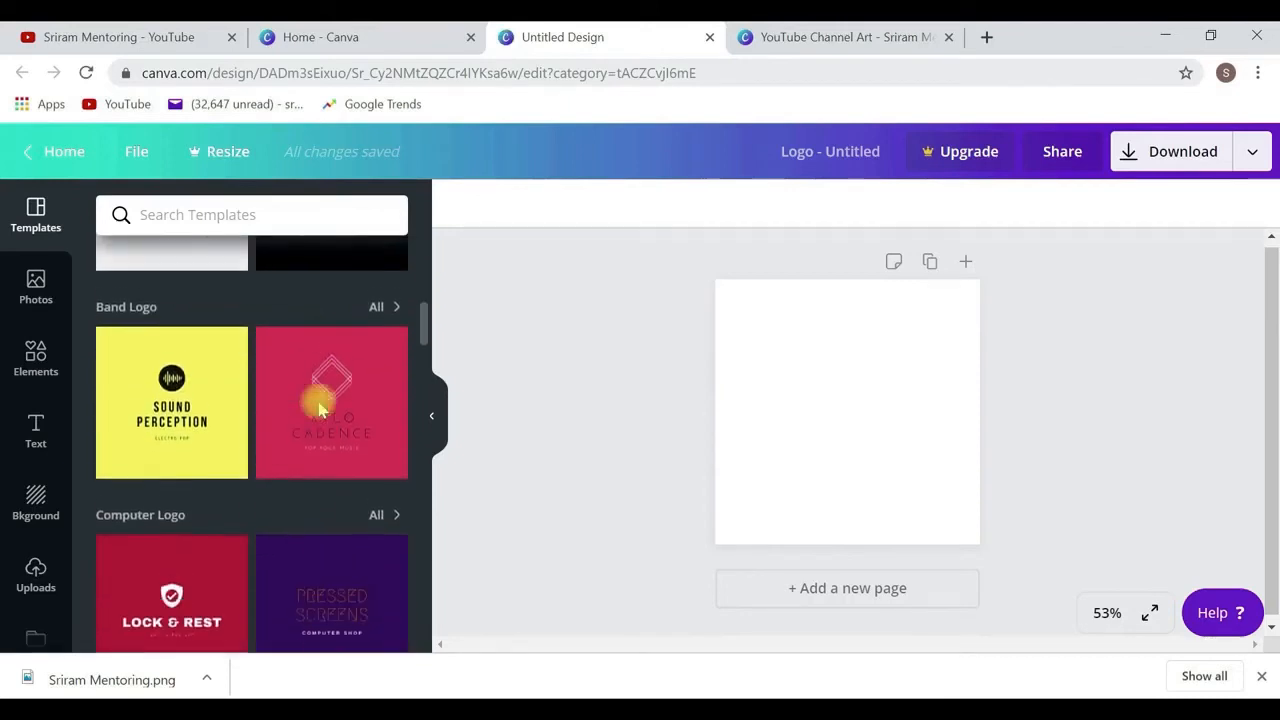
{"action": "scroll", "coordinate": [318, 408], "scroll_direction": "down", "scroll_amount": 4}
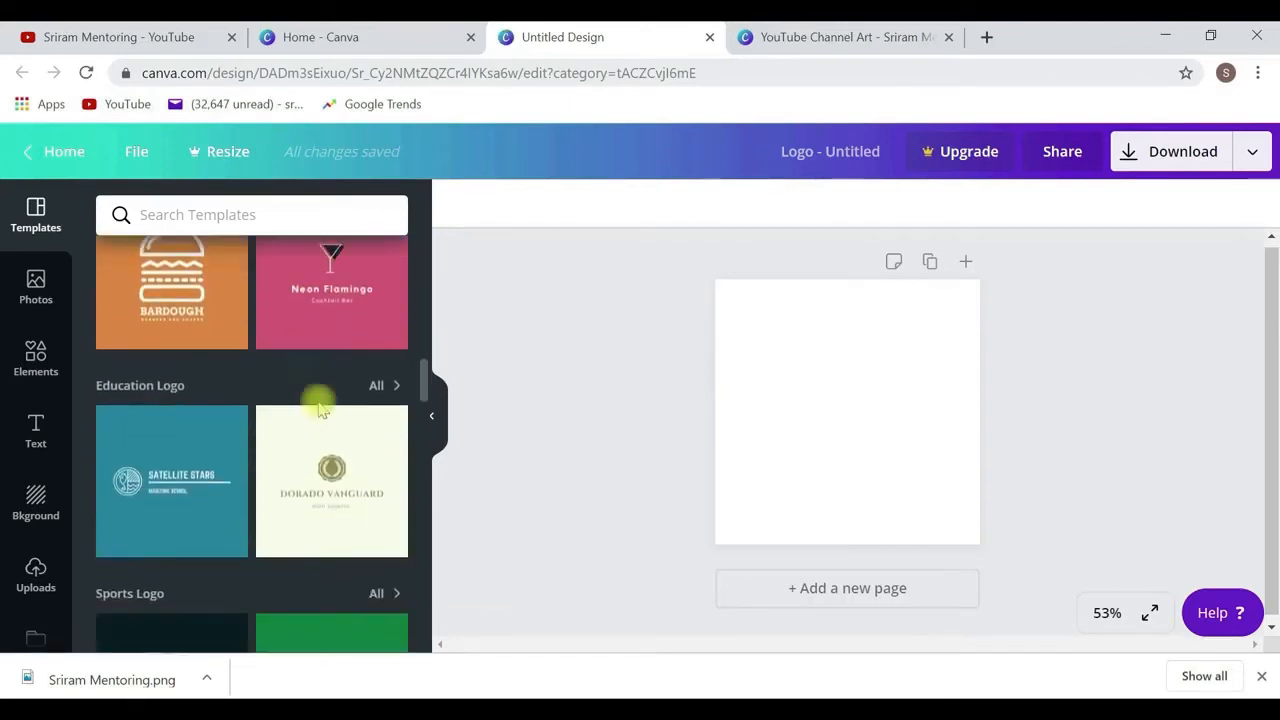
{"action": "scroll", "coordinate": [318, 408], "scroll_direction": "down", "scroll_amount": 4}
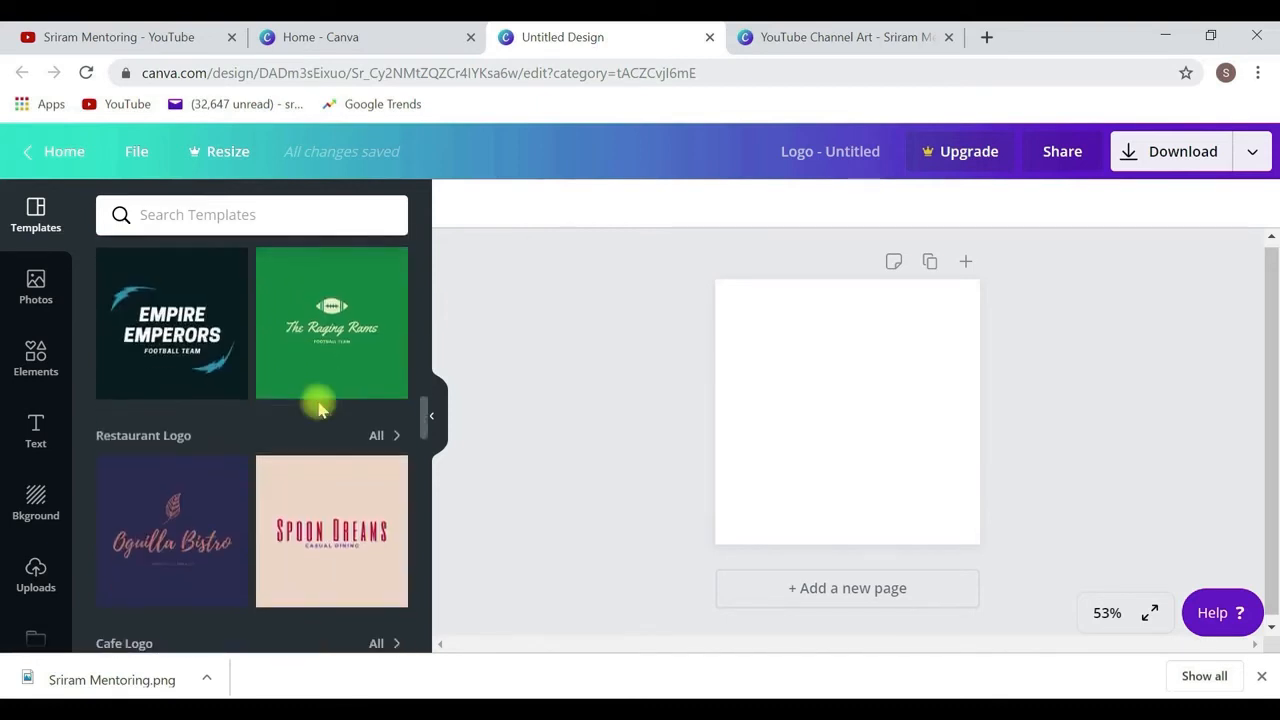
{"action": "scroll", "coordinate": [318, 408], "scroll_direction": "down", "scroll_amount": 2}
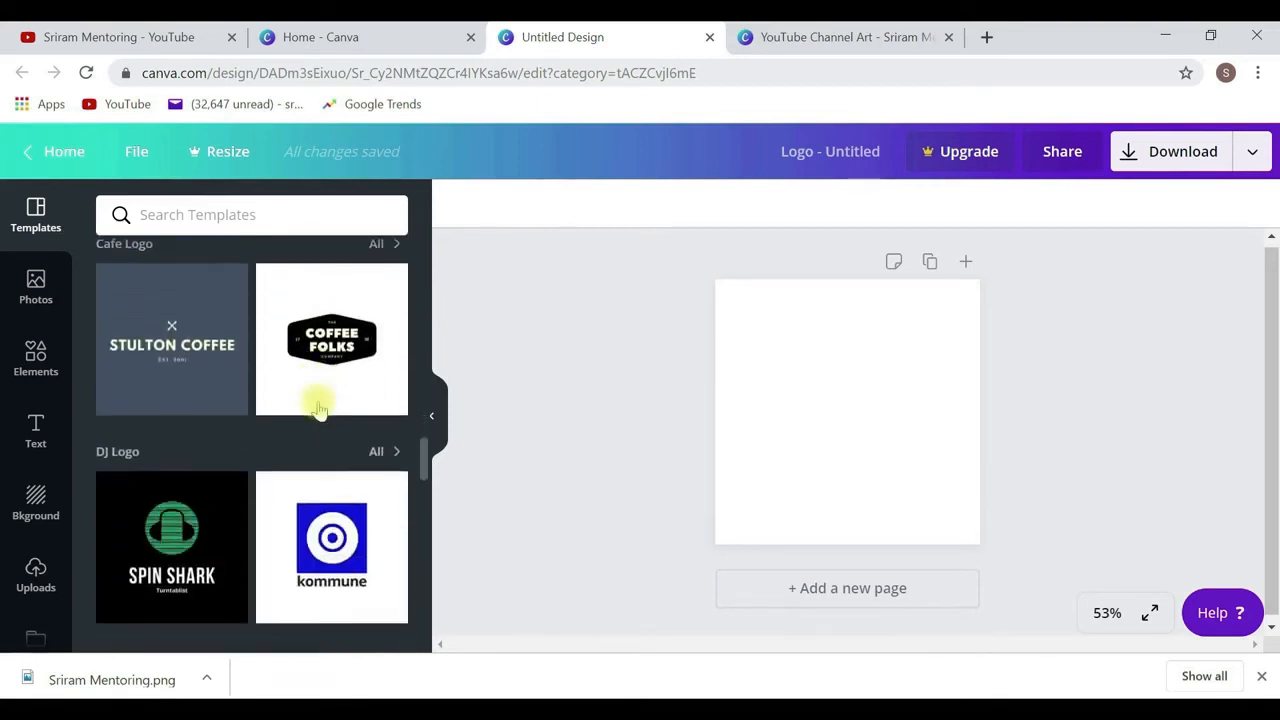
{"action": "scroll", "coordinate": [318, 408], "scroll_direction": "down", "scroll_amount": 6}
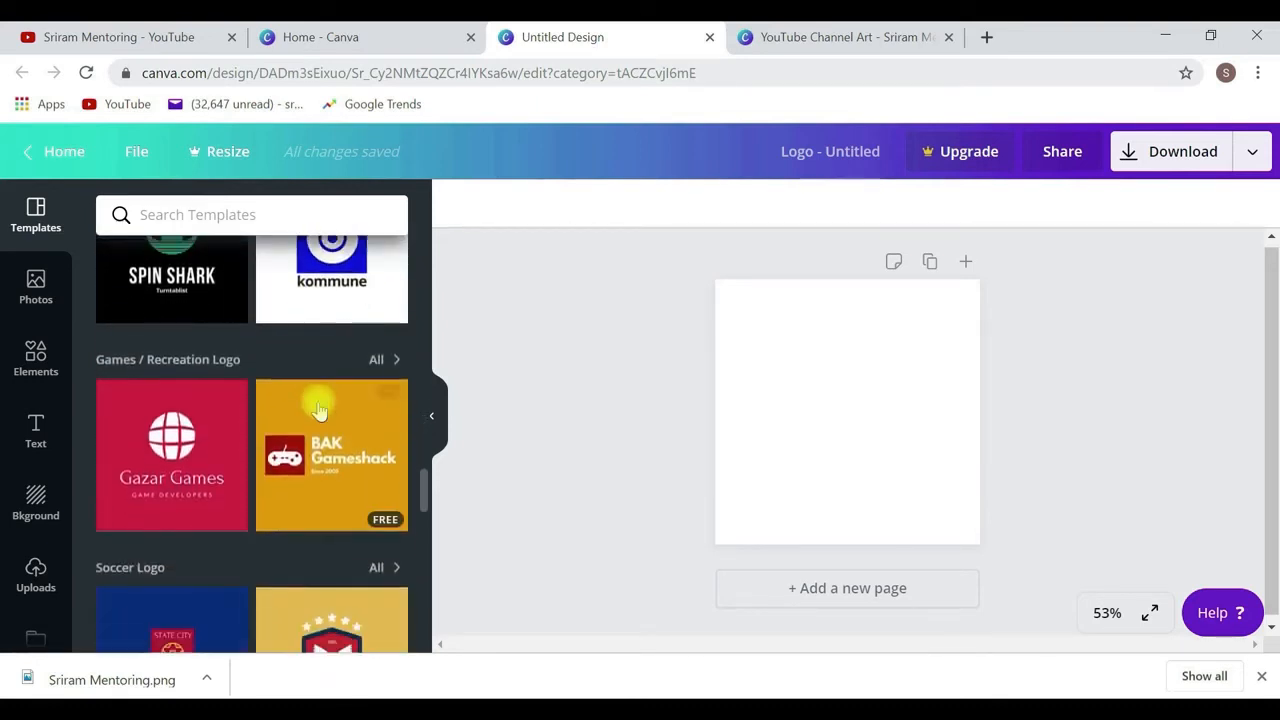
{"action": "scroll", "coordinate": [318, 408], "scroll_direction": "down", "scroll_amount": 6}
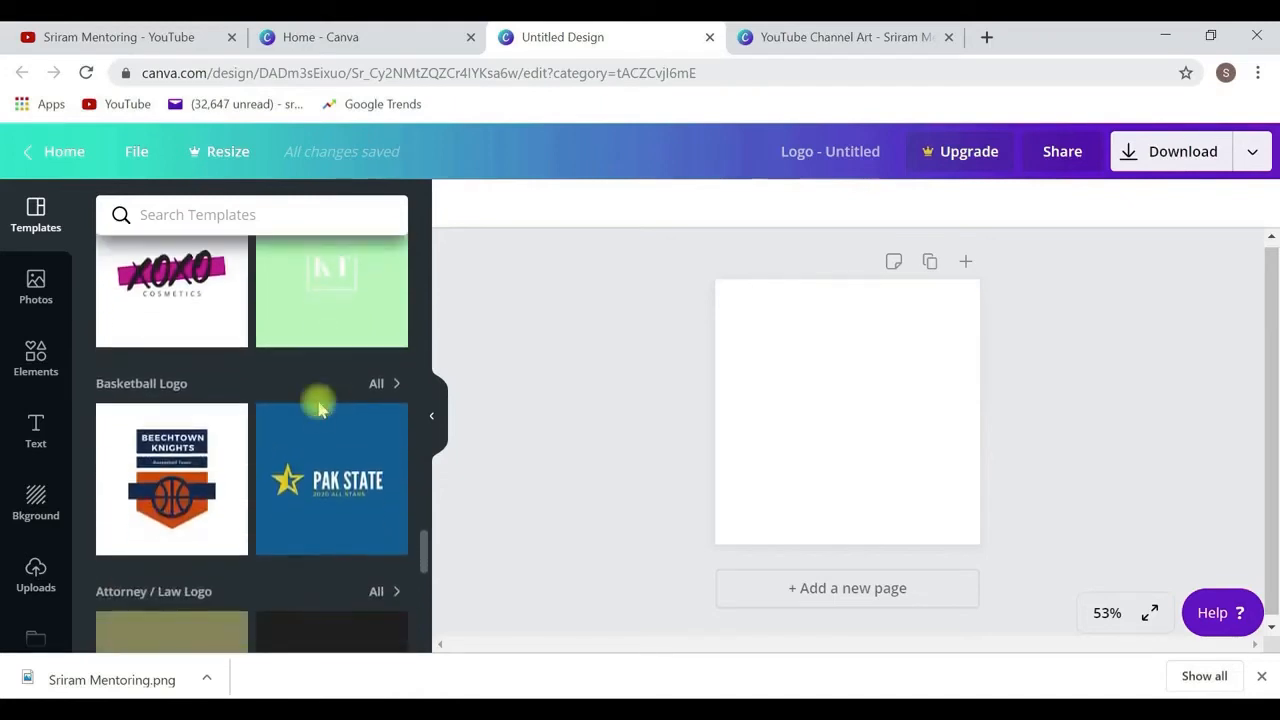
{"action": "scroll", "coordinate": [318, 408], "scroll_direction": "down", "scroll_amount": 6}
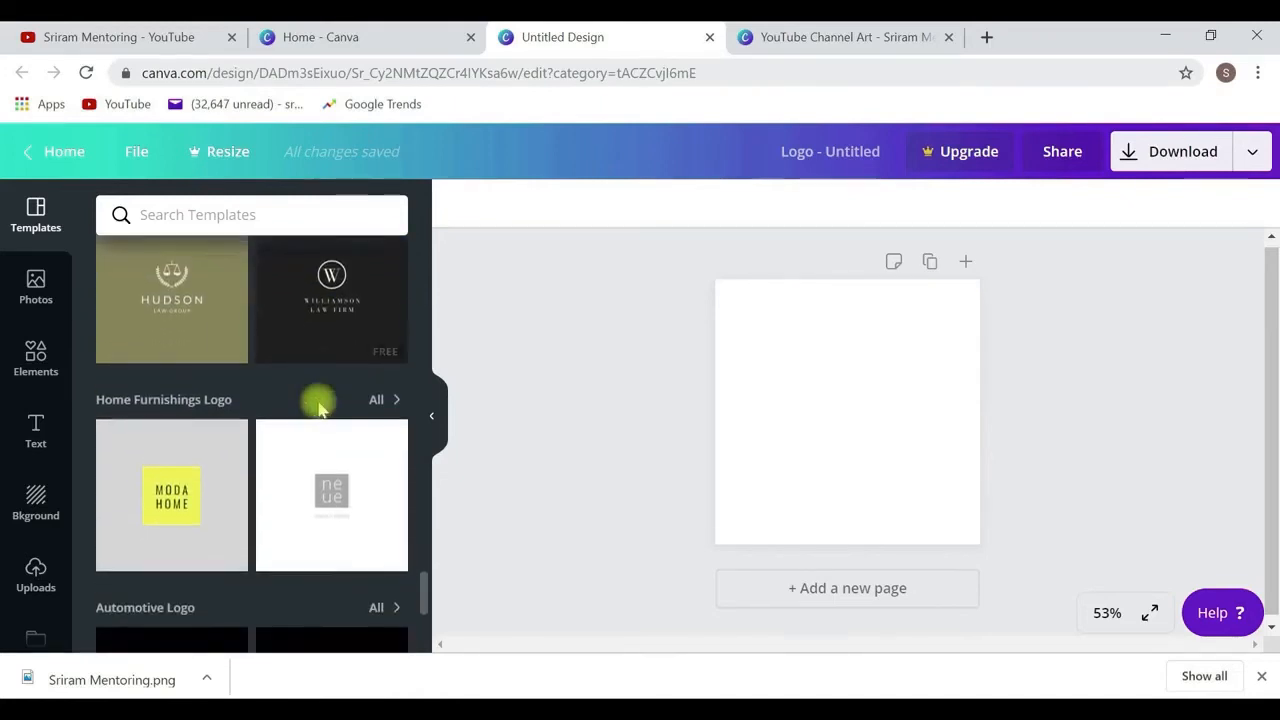
{"action": "scroll", "coordinate": [318, 408], "scroll_direction": "down", "scroll_amount": 8}
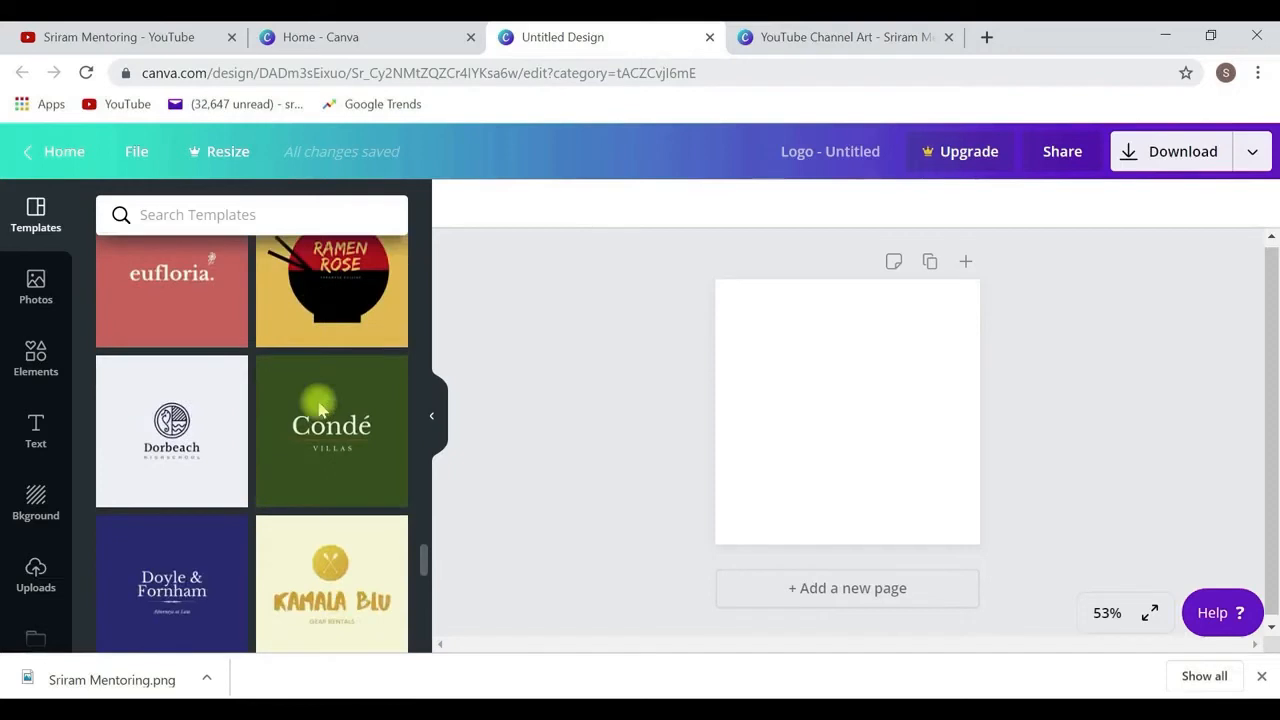
{"action": "scroll", "coordinate": [318, 408], "scroll_direction": "down", "scroll_amount": 5}
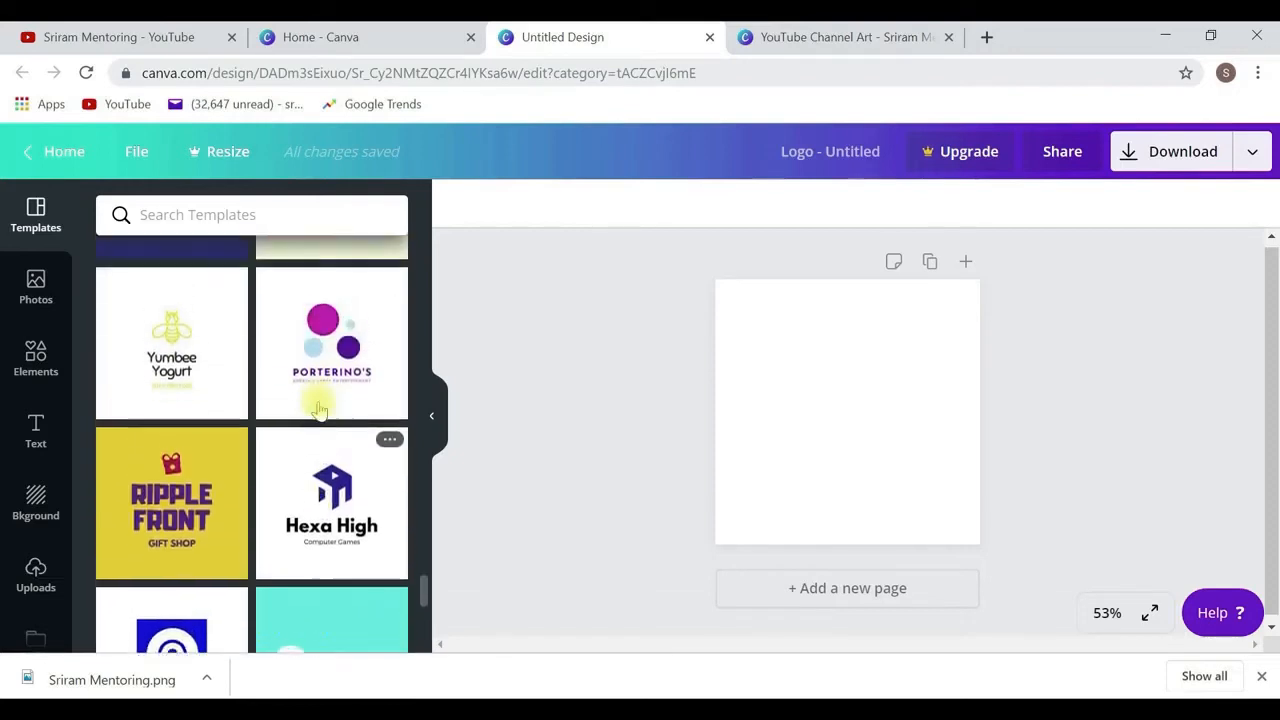
{"action": "scroll", "coordinate": [318, 408], "scroll_direction": "down", "scroll_amount": 5}
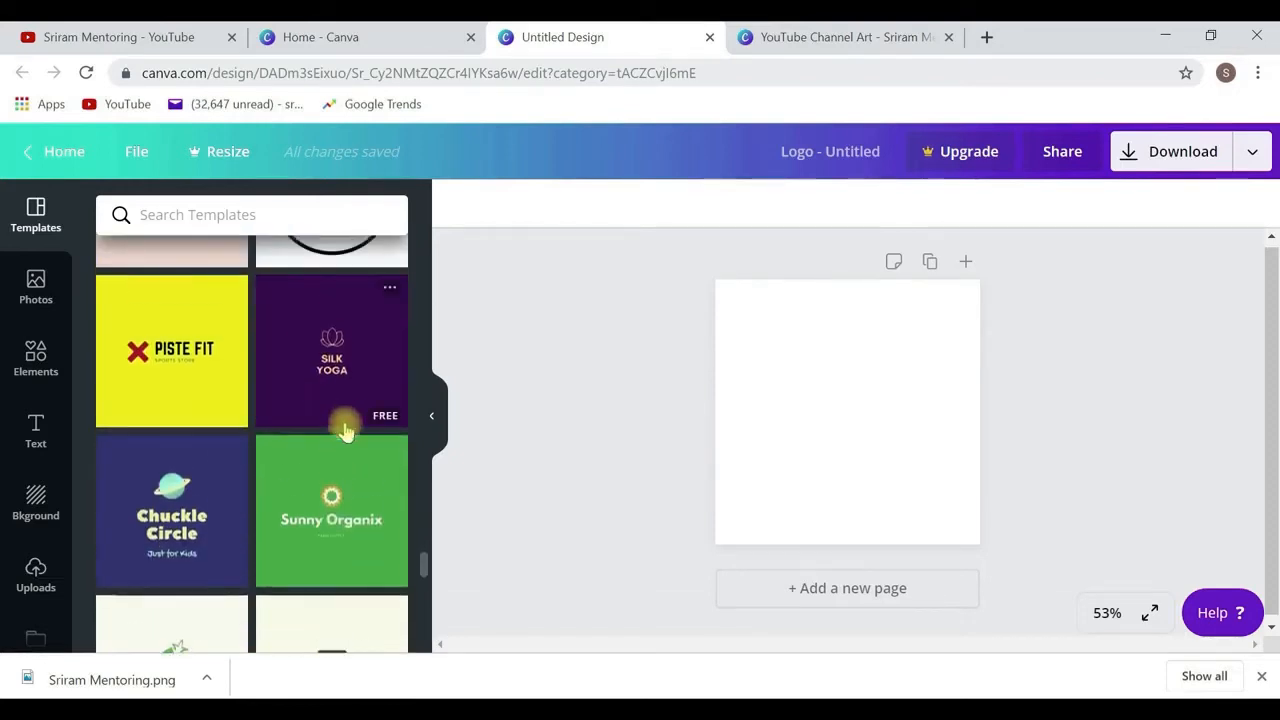
{"action": "left_click_drag", "start_coordinate": [423, 586], "coordinate": [450, 232]}
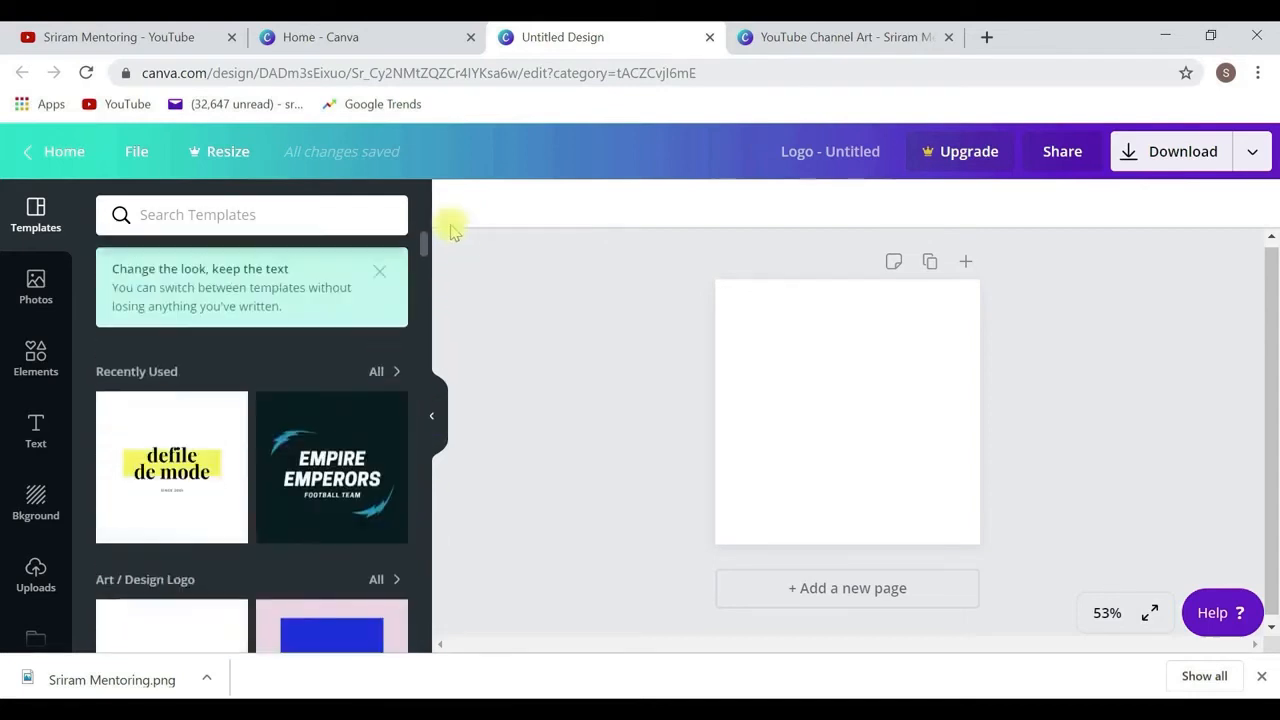
Step: Apply the "defile de mode" logo template, replace its headline with the channel name on two lines, and widen the text box to fit
{"action": "left_click", "coordinate": [173, 474]}
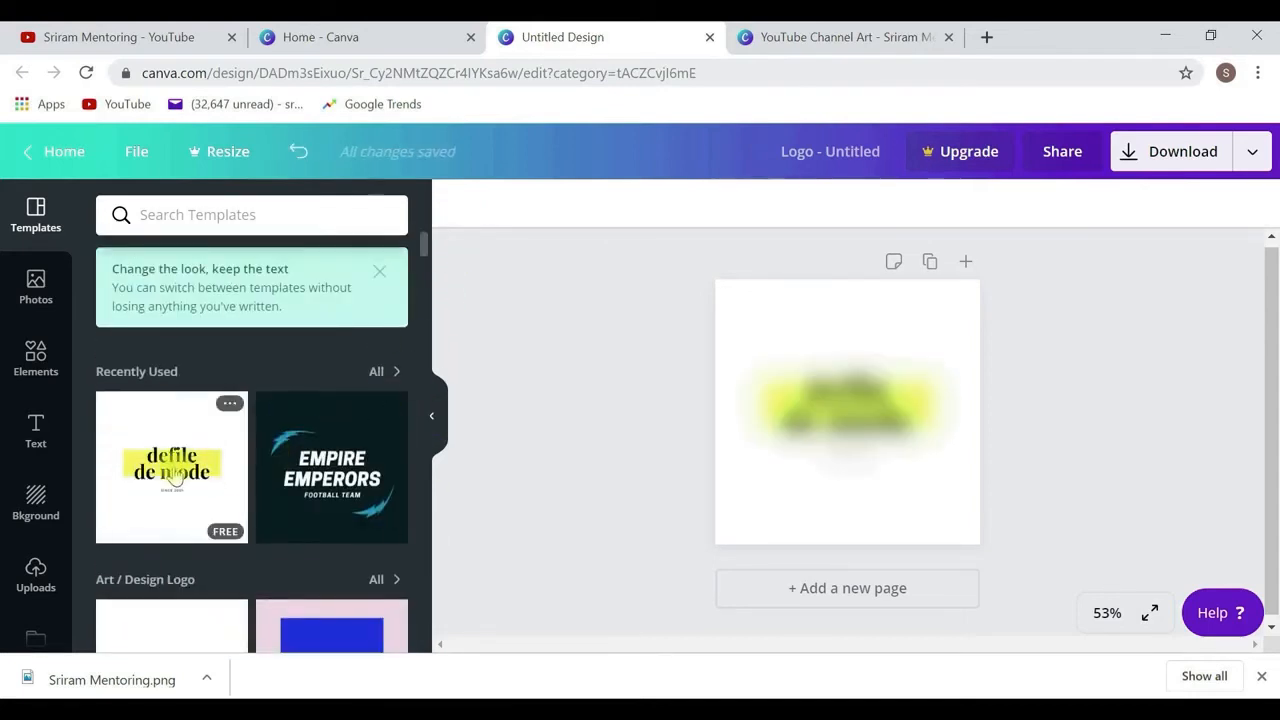
{"action": "left_click", "coordinate": [857, 418]}
{"action": "left_click_drag", "start_coordinate": [905, 420], "coordinate": [784, 390]}
{"action": "type", "text": "Sr"}
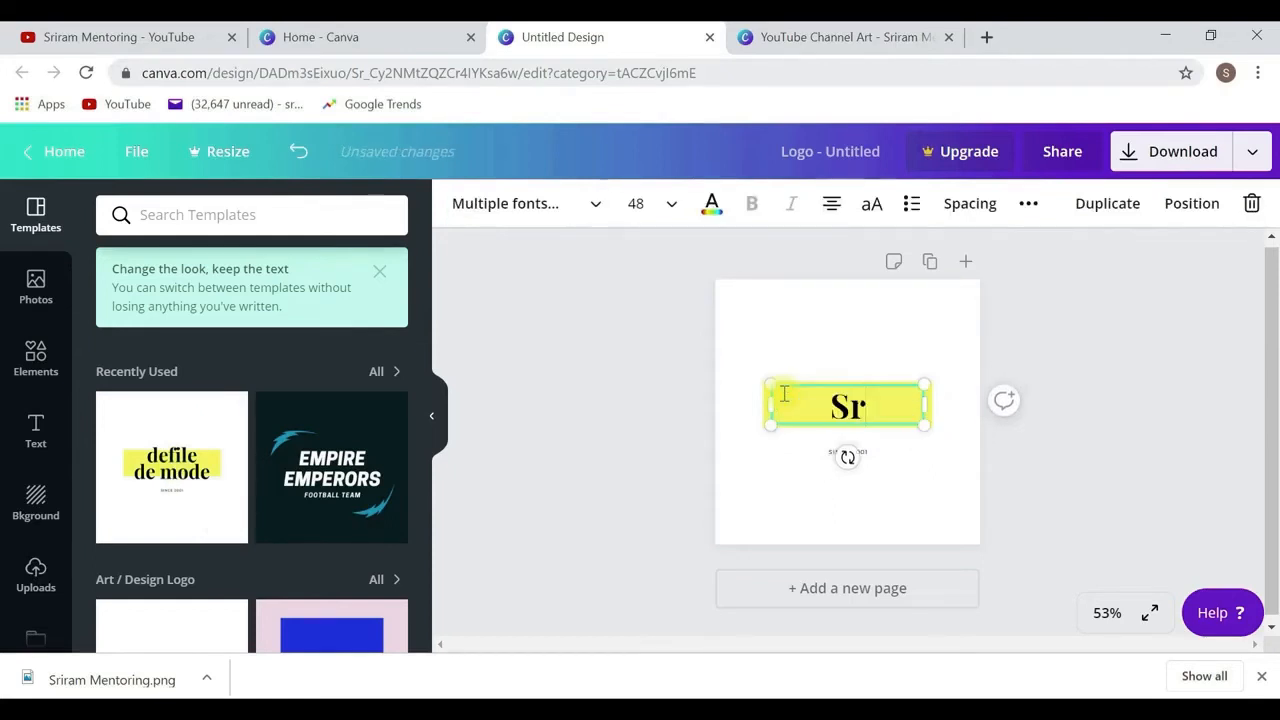
{"action": "type", "text": "iram"}
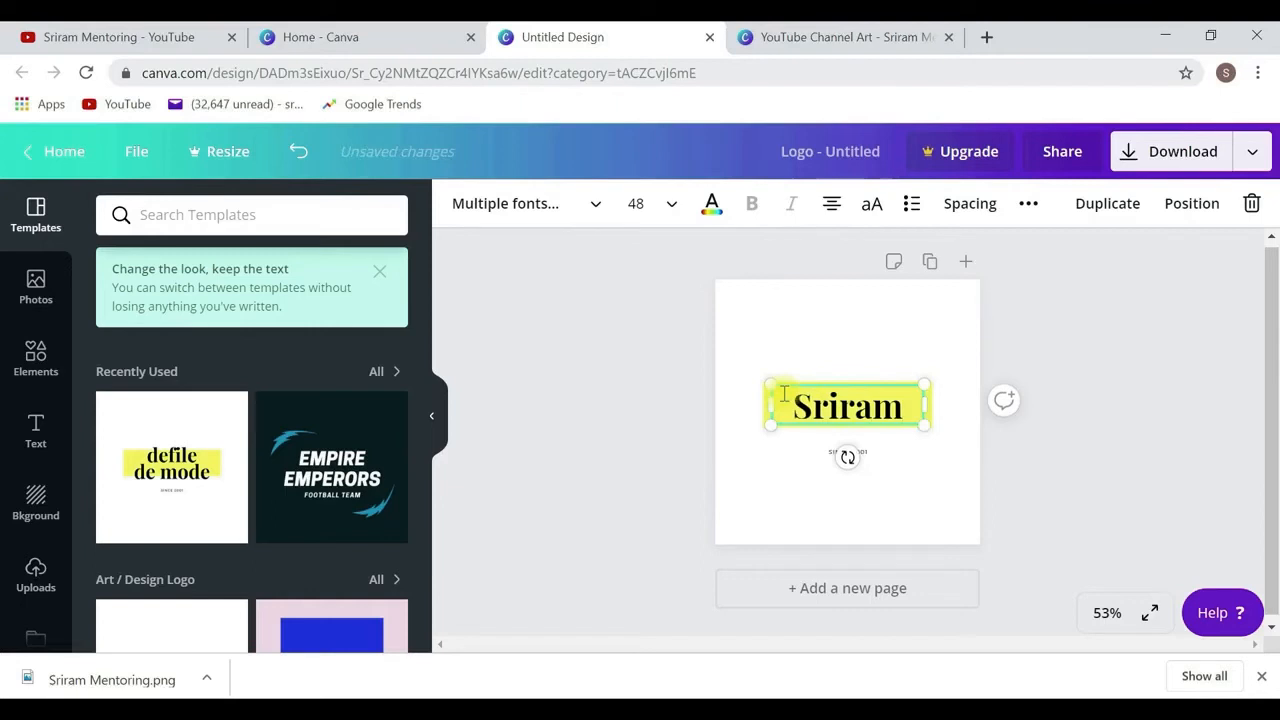
{"action": "key", "text": "Return"}
{"action": "type", "text": "Mentoring"}
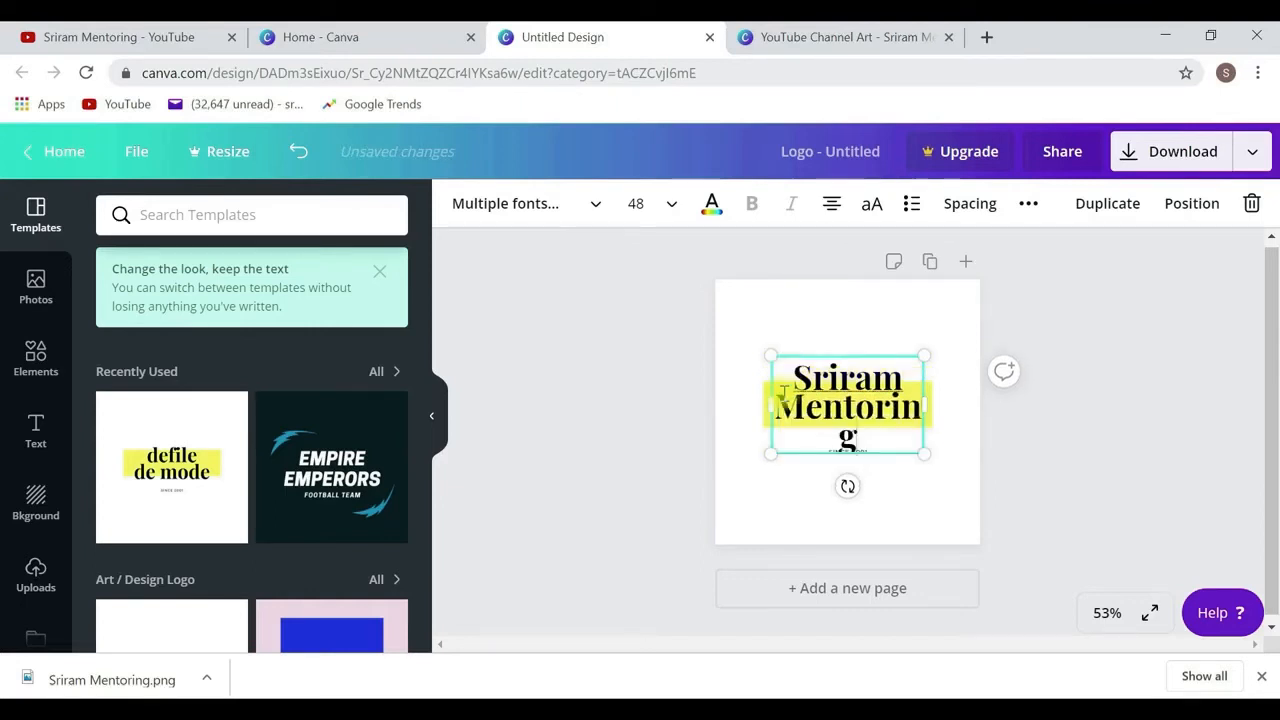
{"action": "left_click_drag", "start_coordinate": [922, 406], "coordinate": [943, 408]}
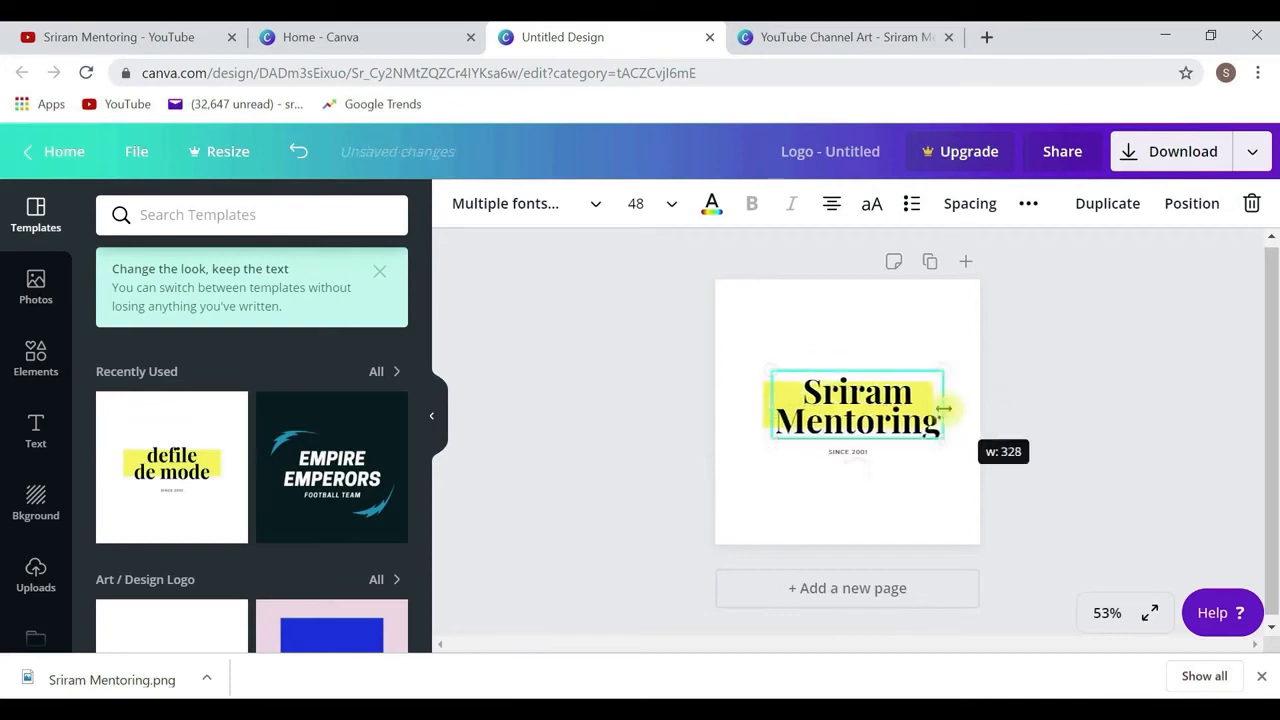
{"action": "left_click_drag", "start_coordinate": [766, 405], "coordinate": [757, 403]}
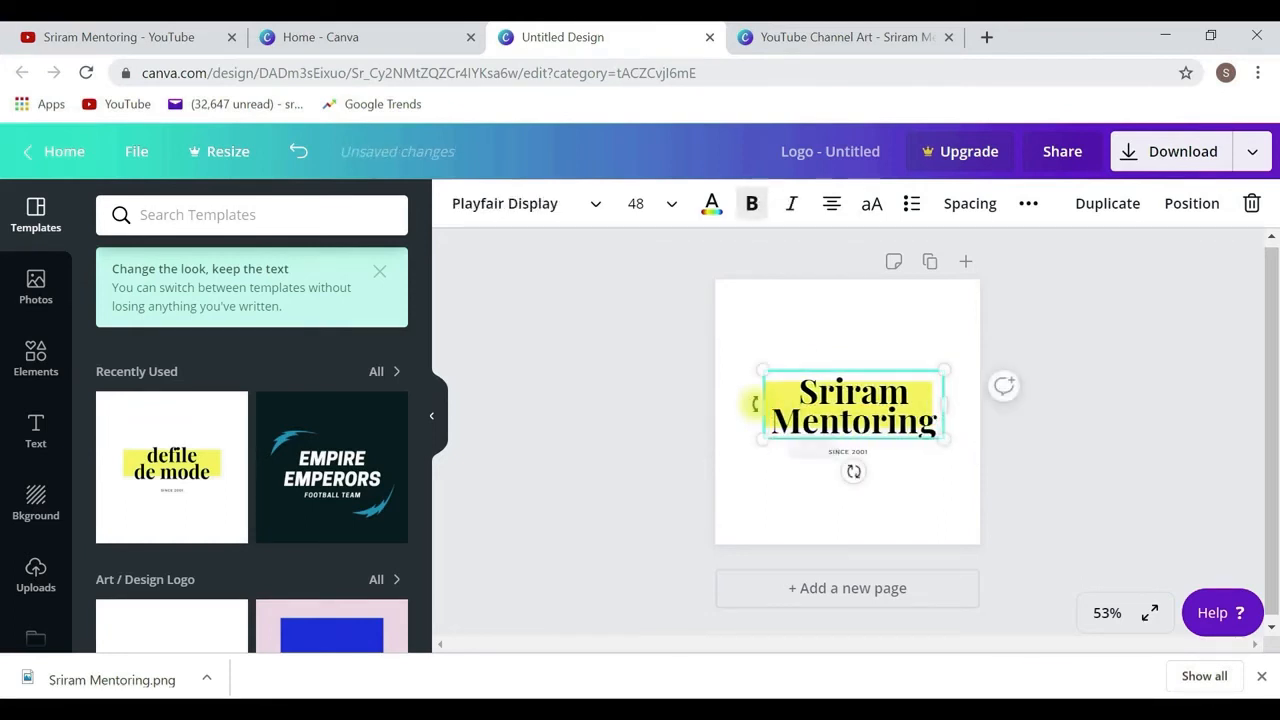
Step: Delete the "SINCE 2001" line below the channel name and start downloading the logo
{"action": "left_click", "coordinate": [865, 450]}
{"action": "key", "text": "Delete"}
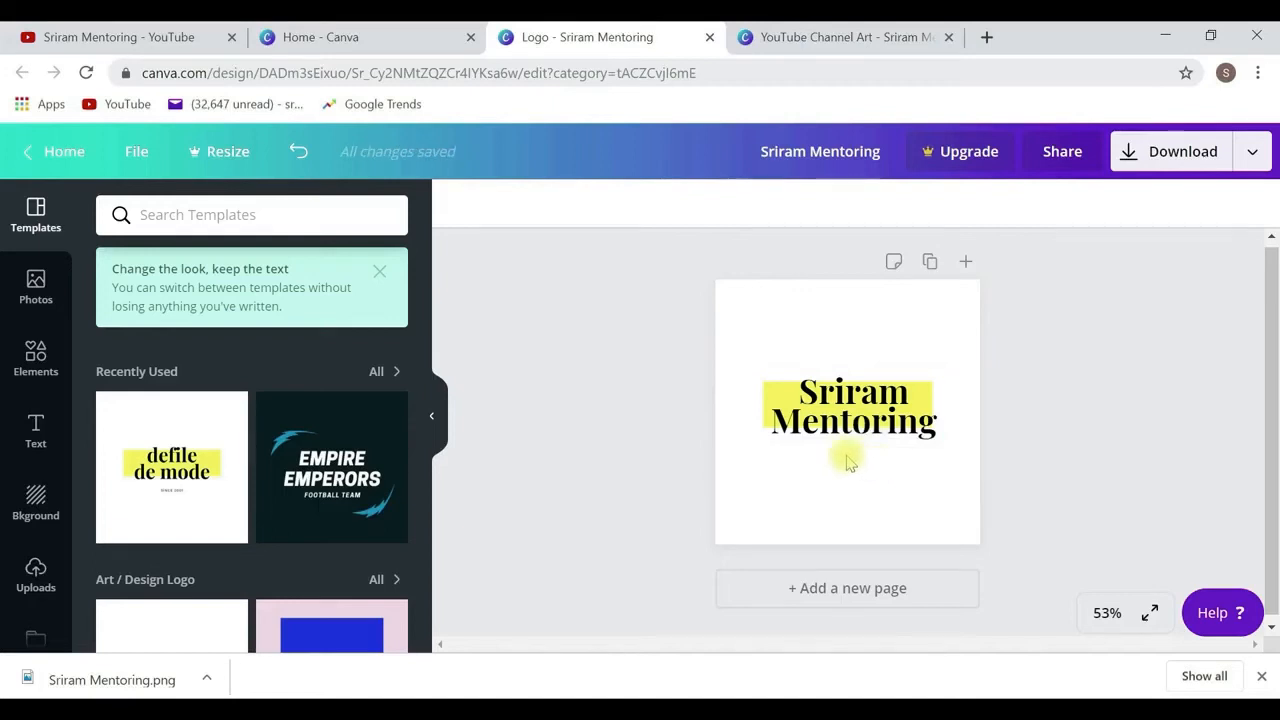
{"action": "left_click", "coordinate": [1162, 160]}
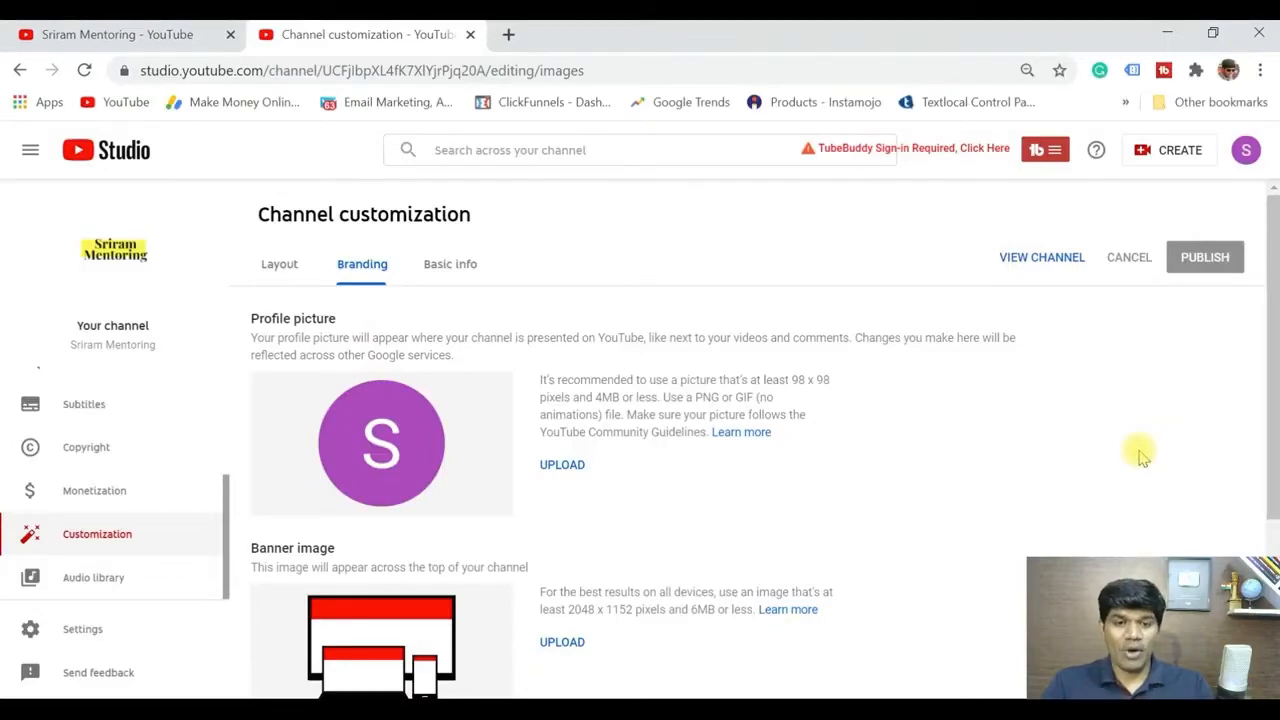
{"action": "left_click_drag", "start_coordinate": [754, 397], "coordinate": [663, 397]}
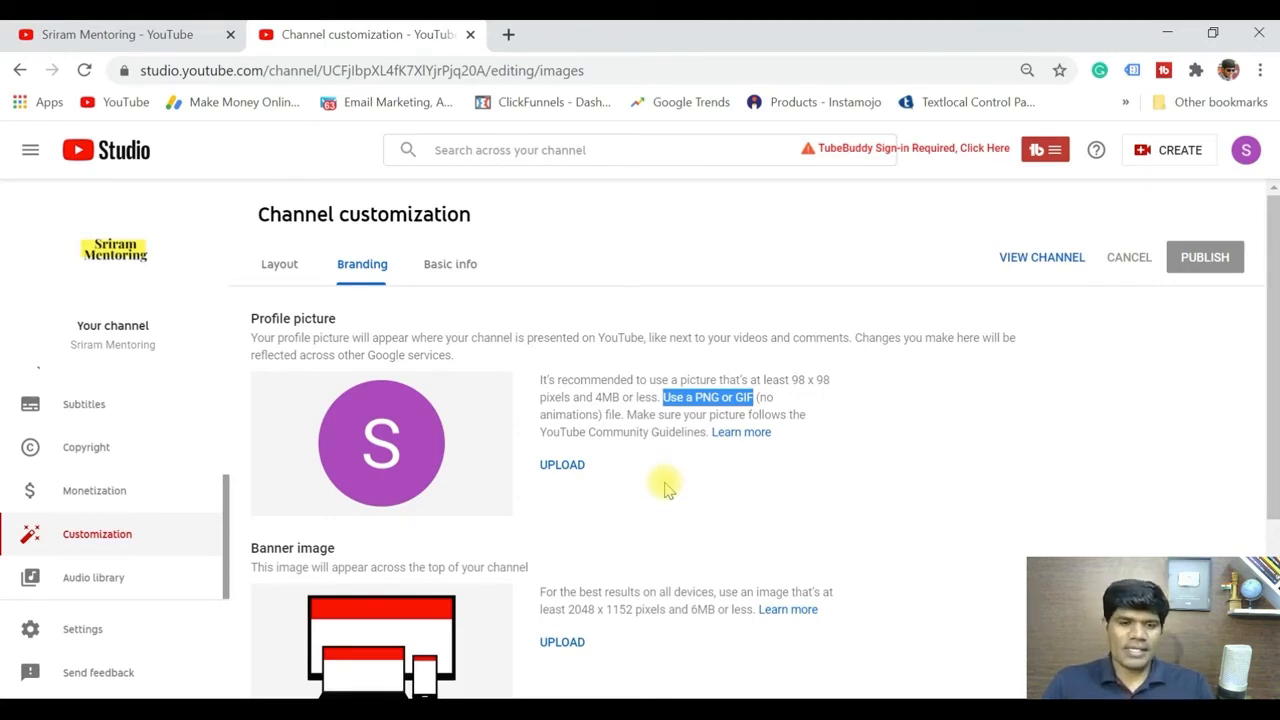
{"action": "left_click", "coordinate": [564, 468]}
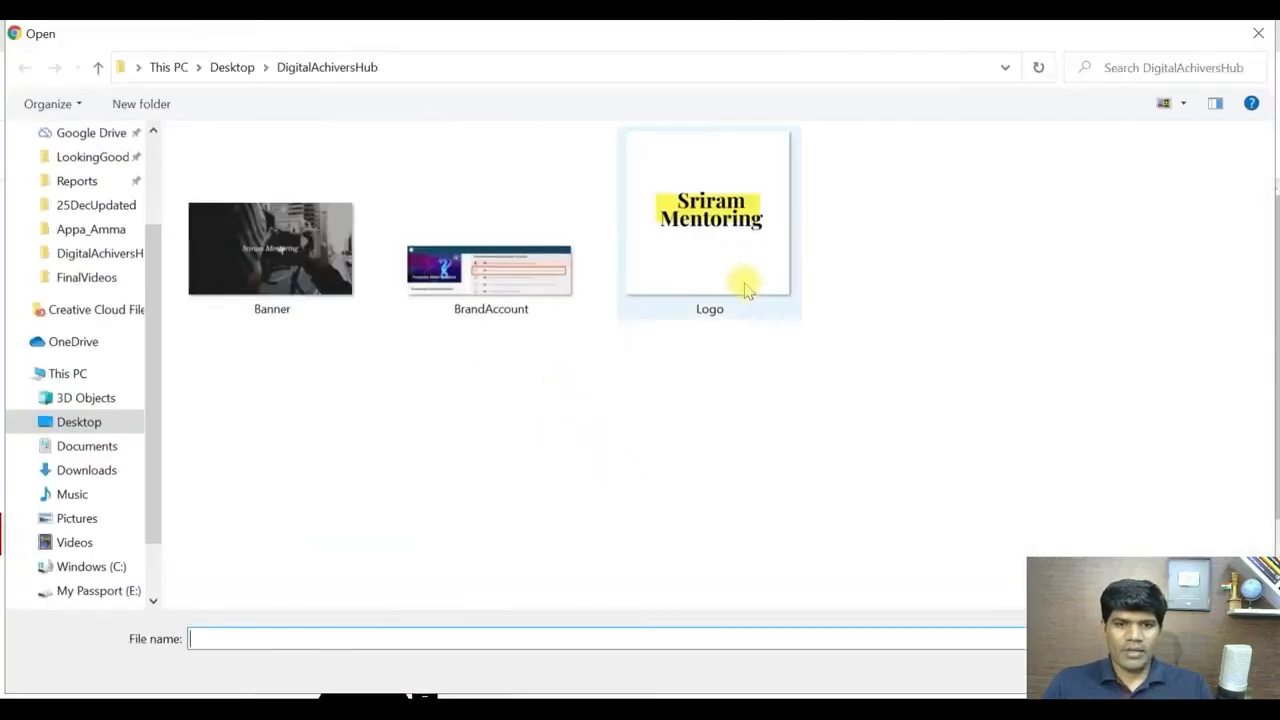
{"action": "left_click", "coordinate": [744, 289]}
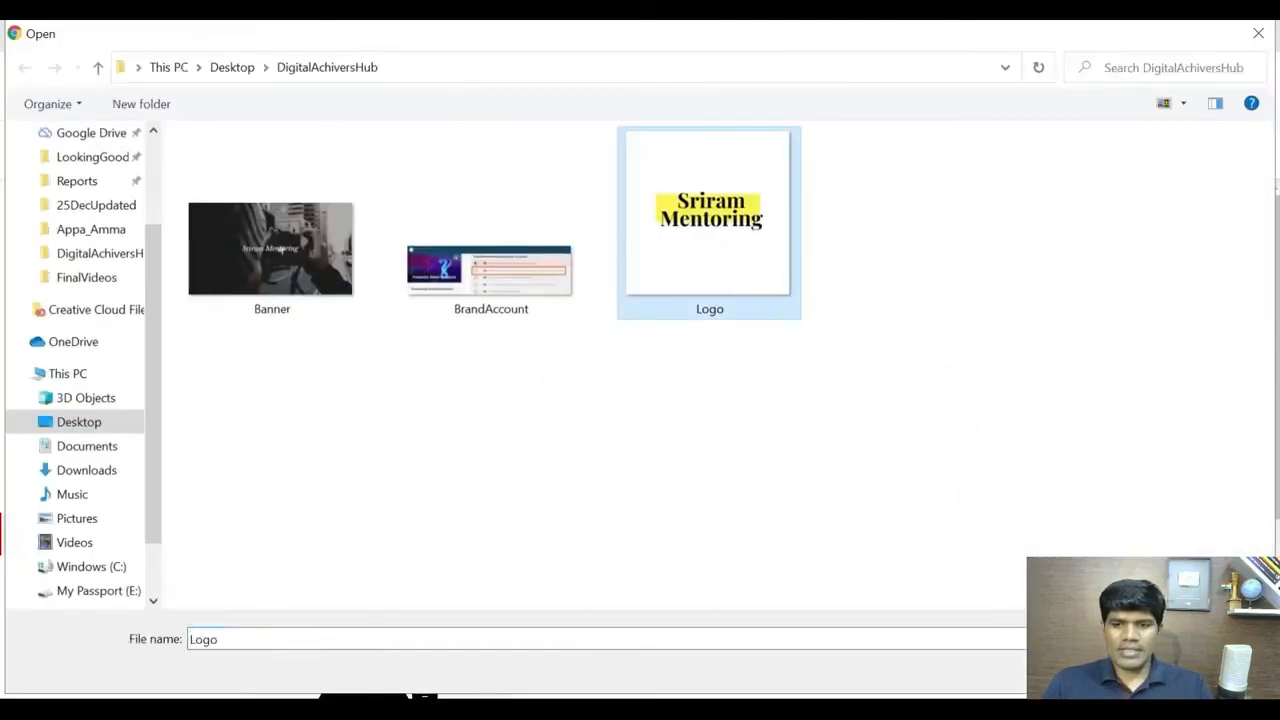
{"action": "left_click", "coordinate": [1110, 672]}
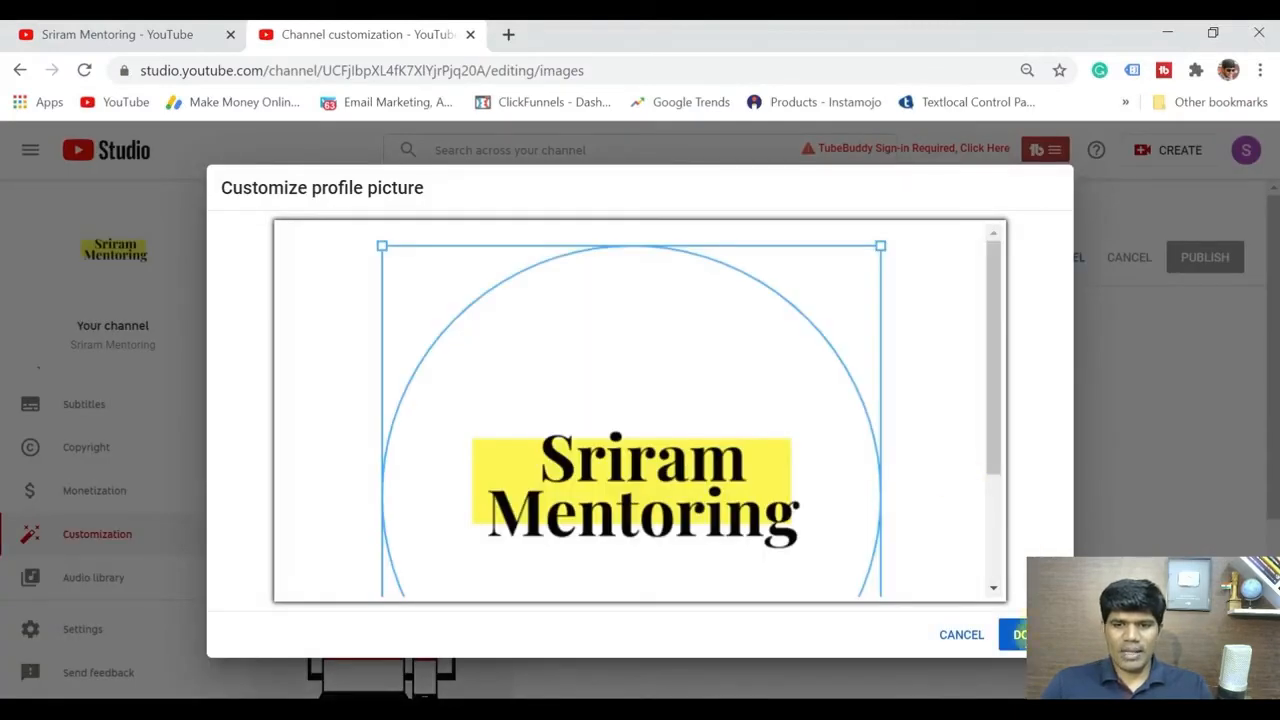
{"action": "left_click_drag", "start_coordinate": [997, 367], "coordinate": [992, 310]}
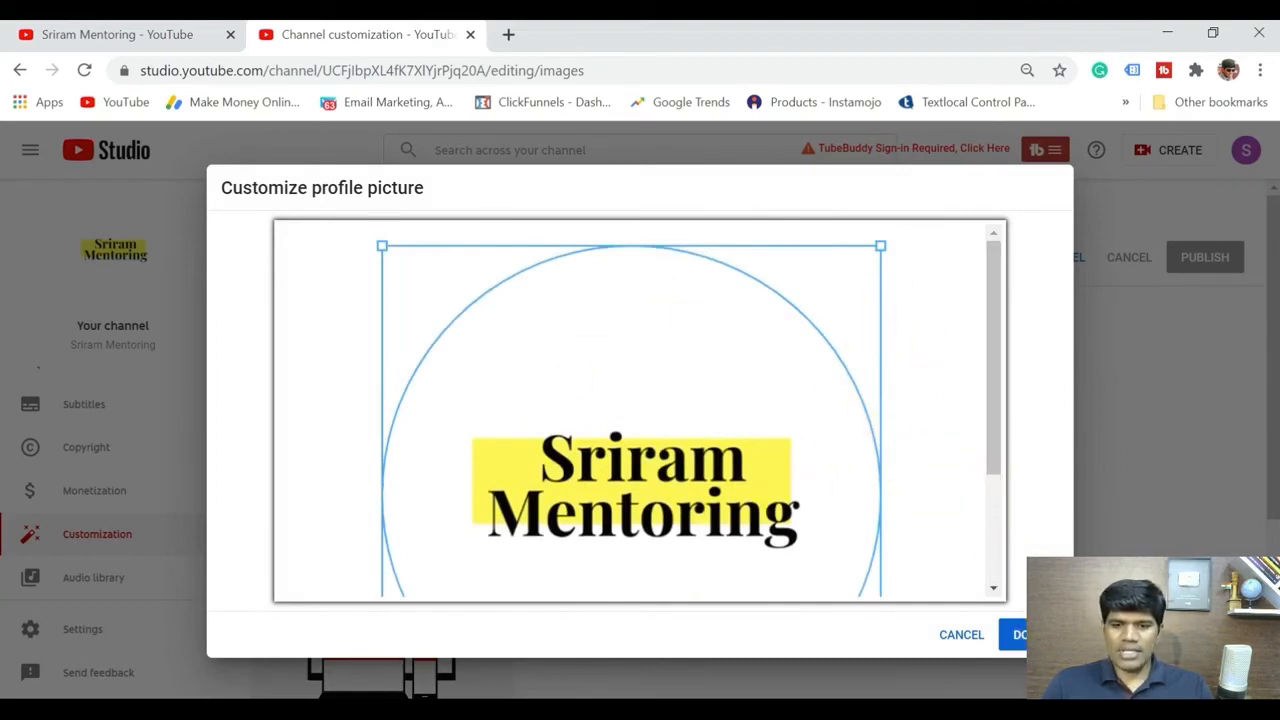
{"action": "left_click", "coordinate": [1019, 634]}
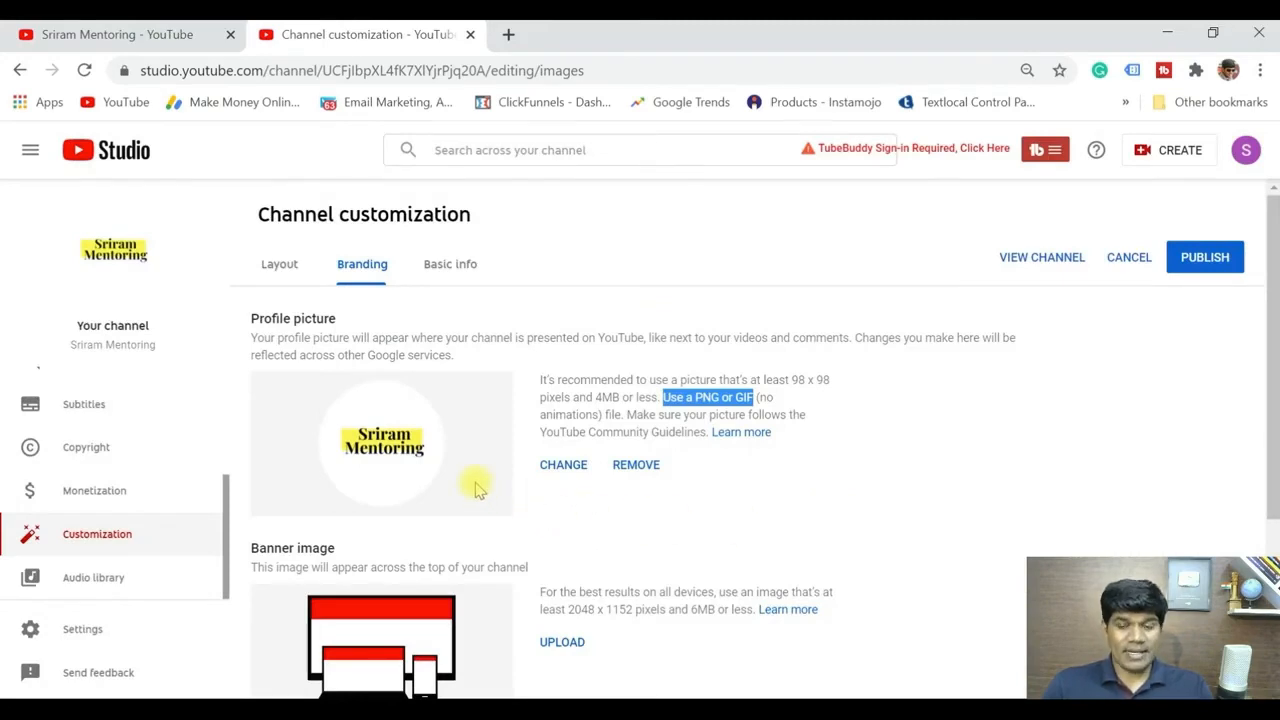
Step: Check the recommended banner size and select the Banner file for upload as the channel's banner image
{"action": "scroll", "coordinate": [1262, 484], "scroll_direction": "down", "scroll_amount": 2}
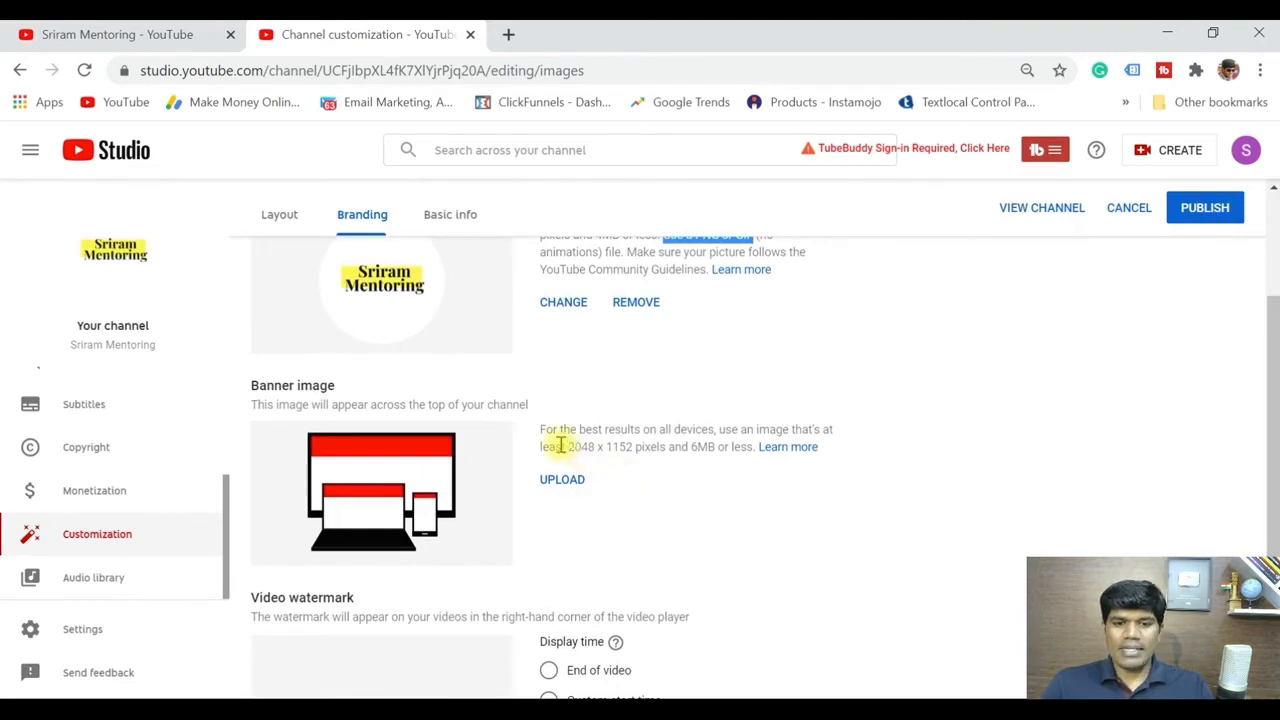
{"action": "left_click_drag", "start_coordinate": [572, 446], "coordinate": [636, 440]}
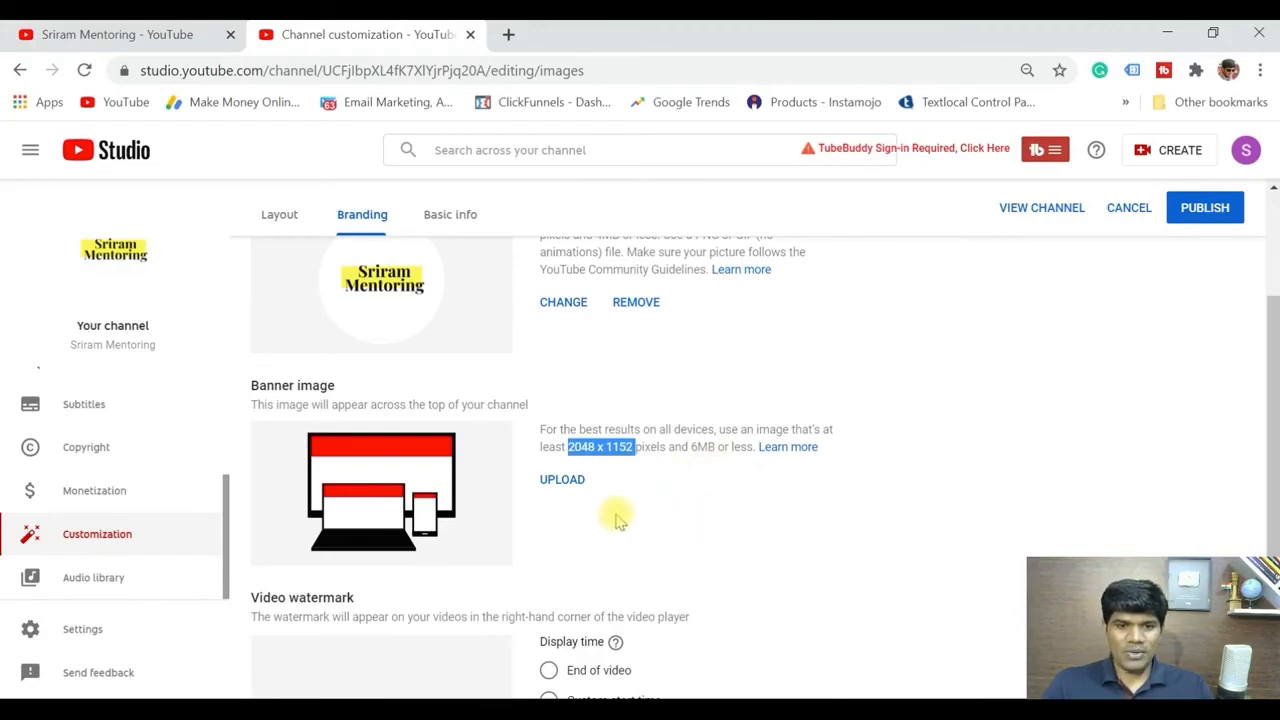
{"action": "left_click", "coordinate": [564, 482]}
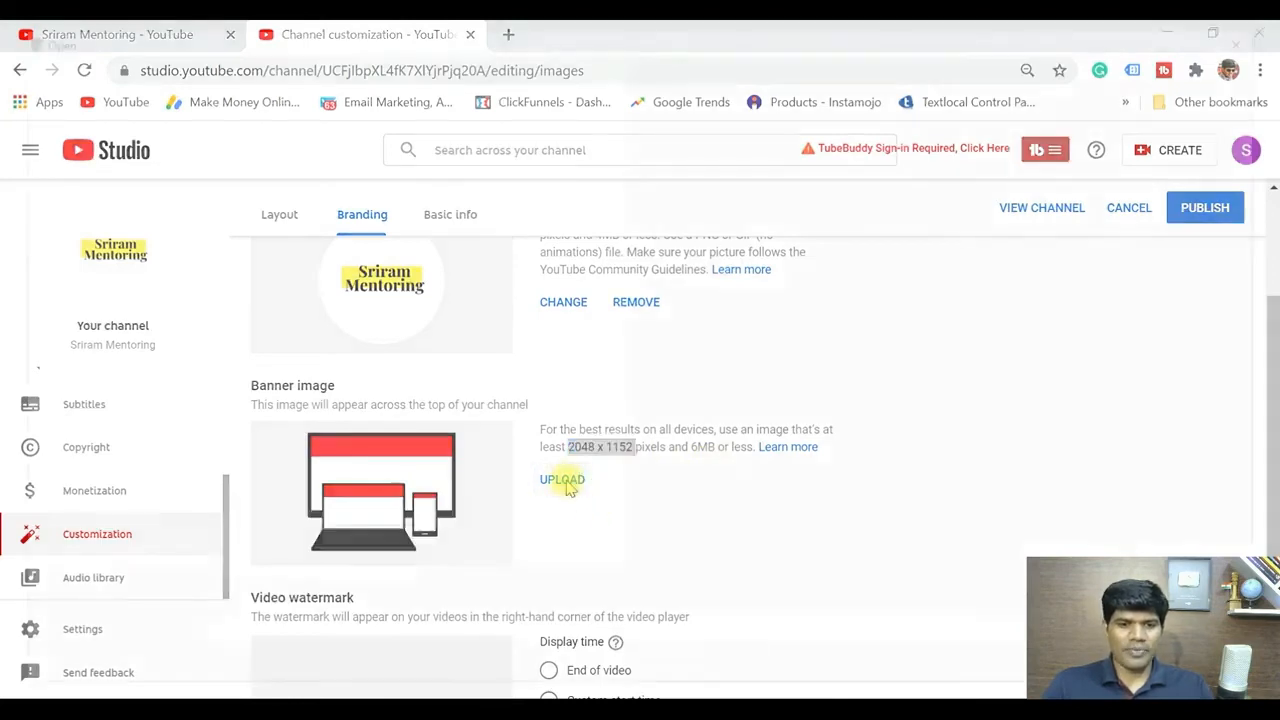
{"action": "left_click", "coordinate": [286, 289]}
{"action": "left_click", "coordinate": [1110, 670]}
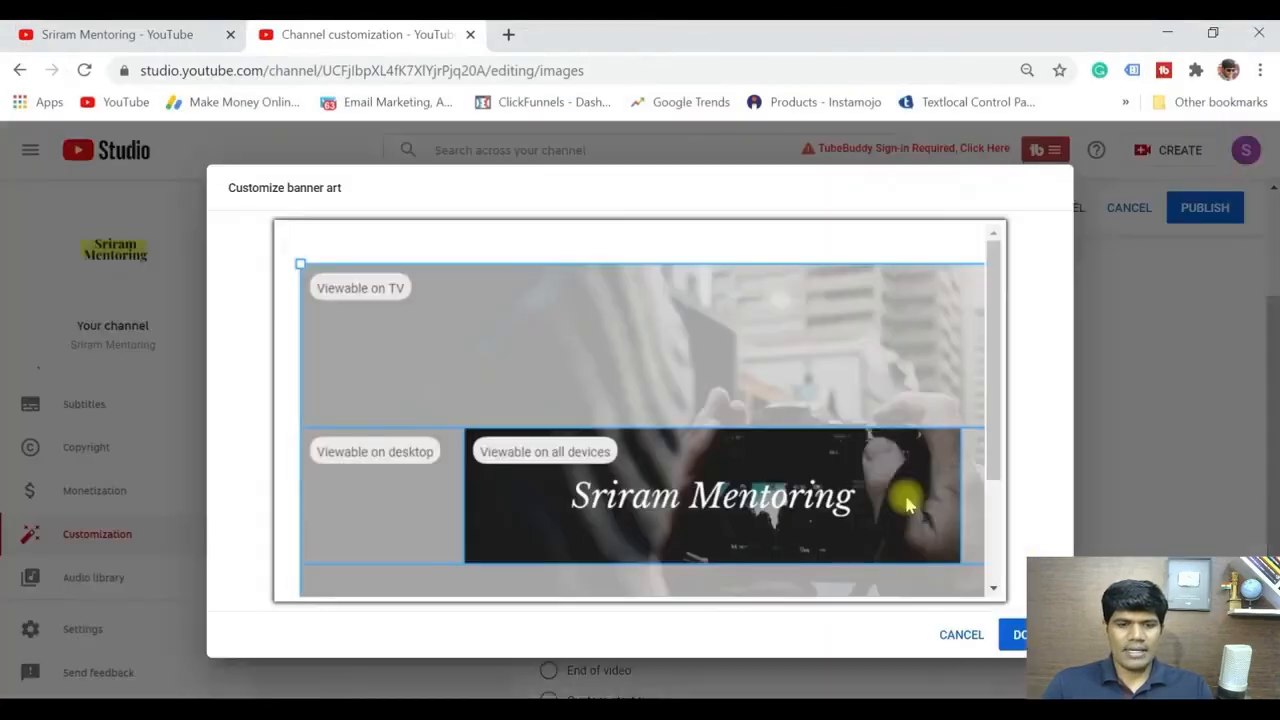
Step: Review the banner's TV, desktop and all-devices areas, apply the default crop, and go to the video watermark settings
{"action": "left_click_drag", "start_coordinate": [993, 333], "coordinate": [1024, 297]}
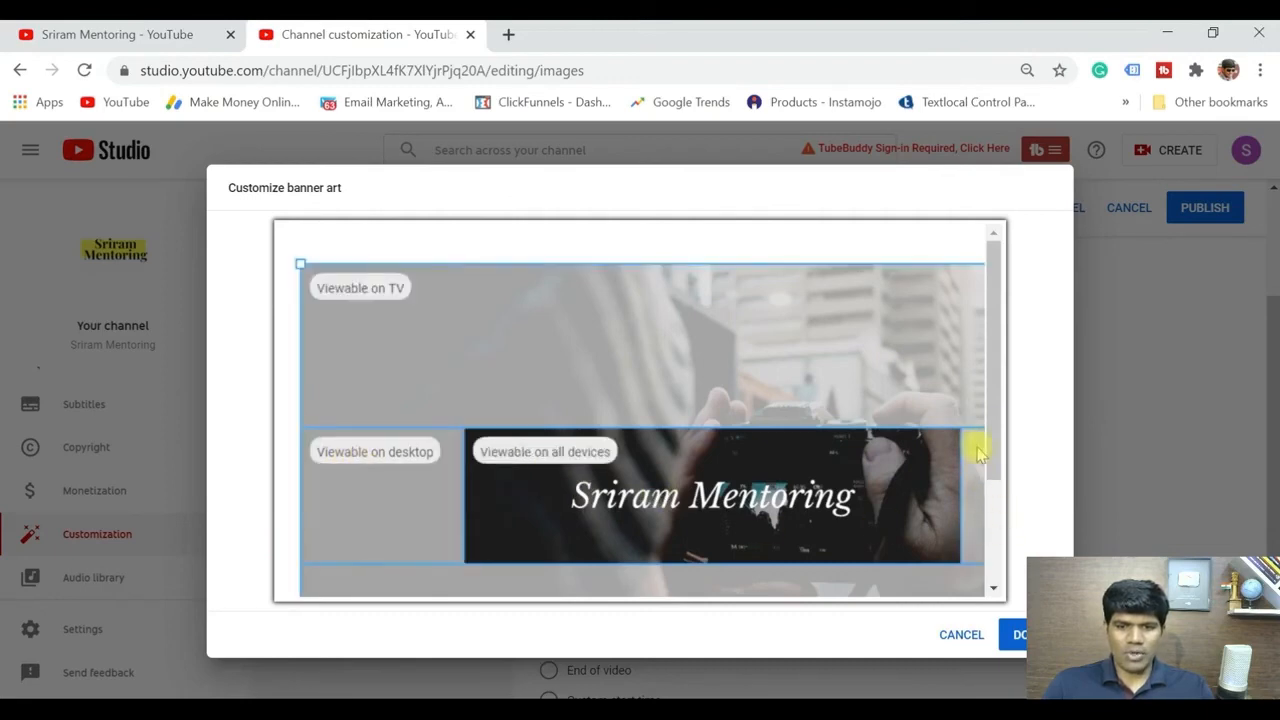
{"action": "left_click_drag", "start_coordinate": [994, 449], "coordinate": [1003, 400]}
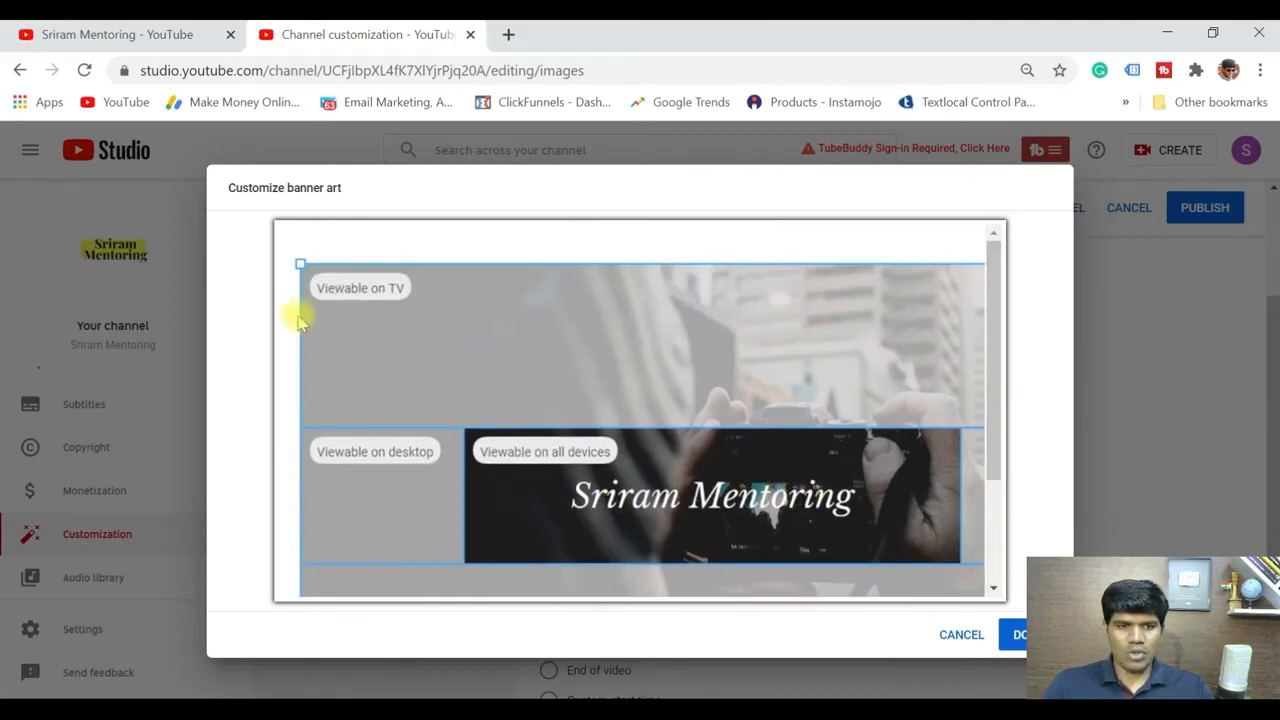
{"action": "left_click_drag", "start_coordinate": [986, 325], "coordinate": [991, 380]}
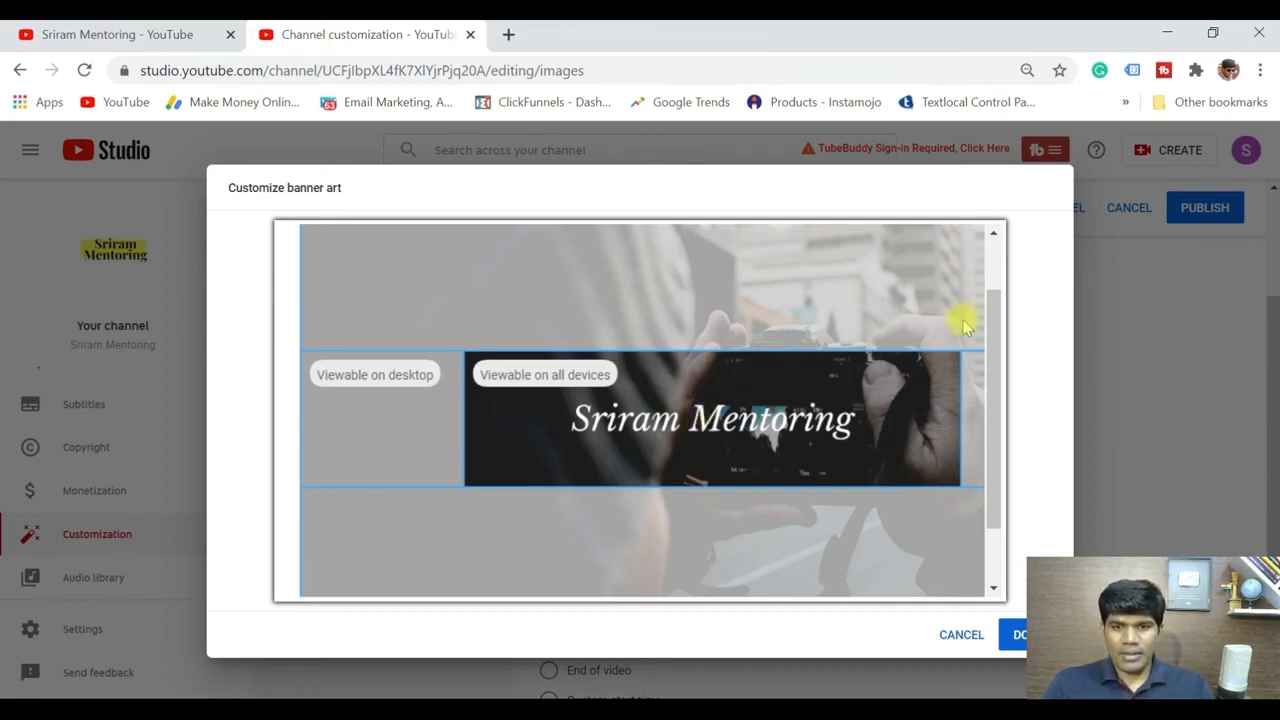
{"action": "left_click_drag", "start_coordinate": [986, 329], "coordinate": [970, 455]}
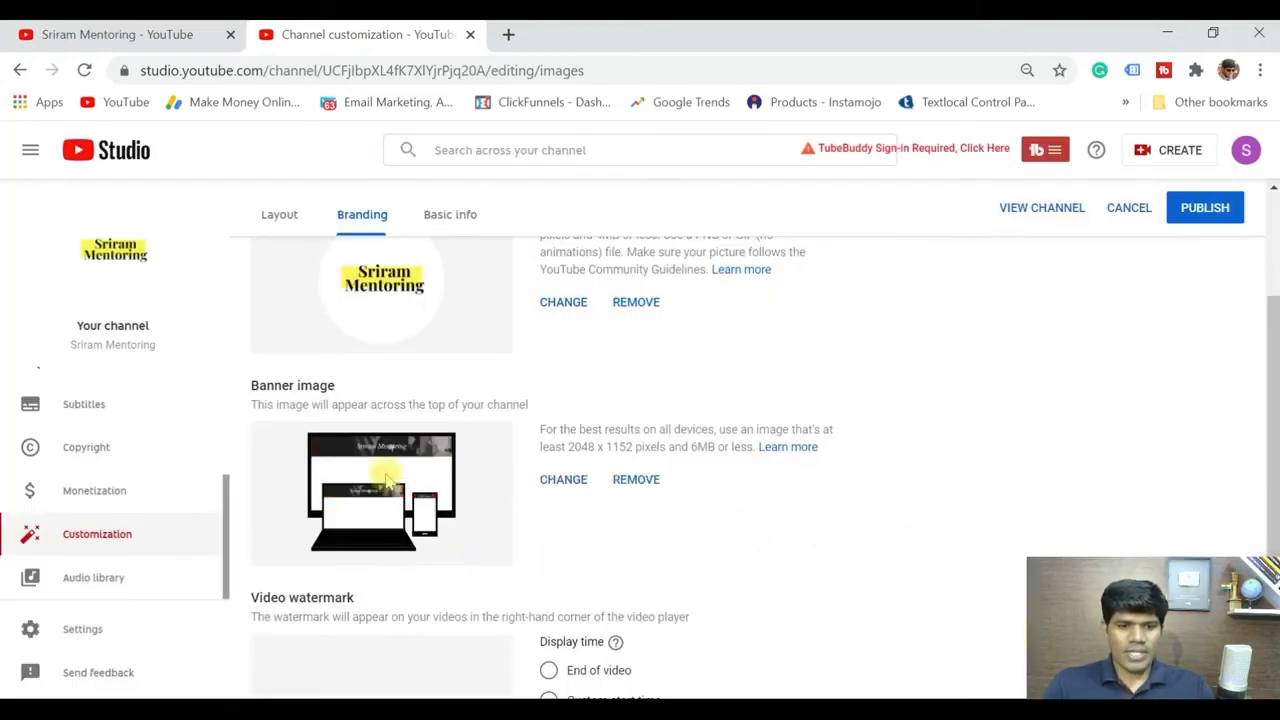
{"action": "left_click_drag", "start_coordinate": [1273, 370], "coordinate": [1273, 450]}
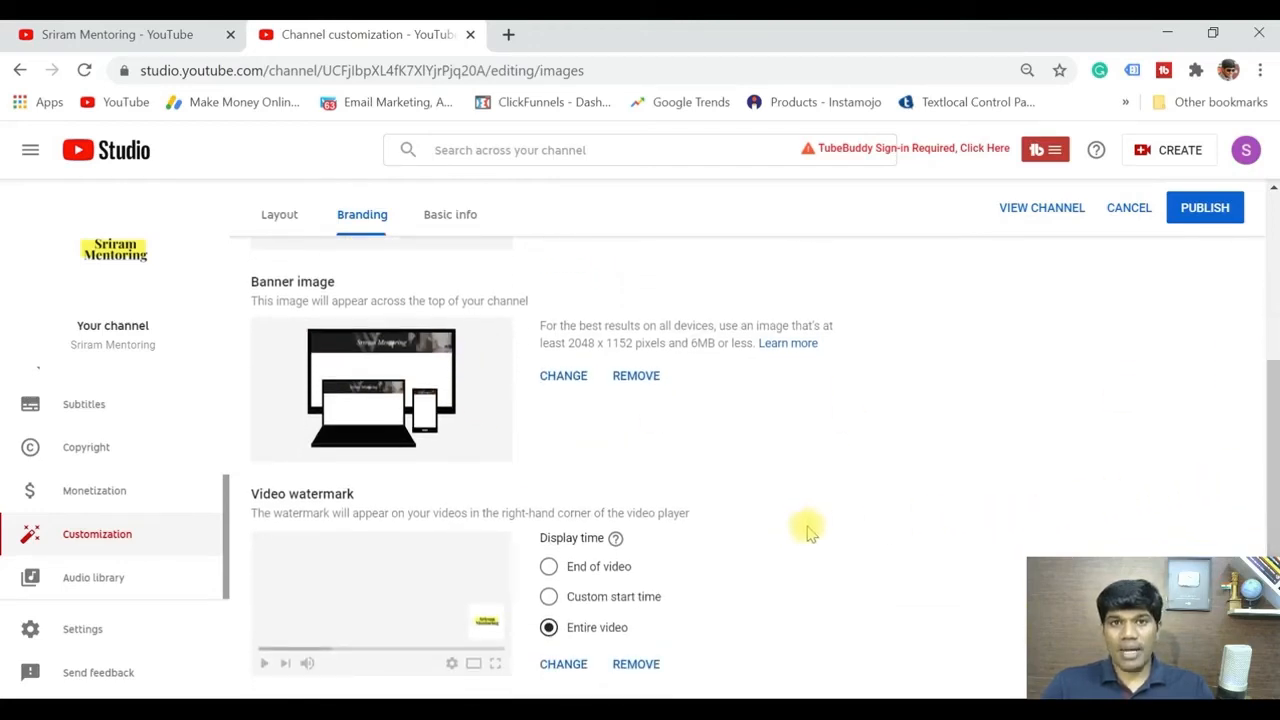
Step: Examine the watermark on A2C's "How To Make A Car From Mouse Trap" video and compare it with the channel's own video watermark settings
{"action": "mouse_move", "coordinate": [1273, 440]}
{"action": "left_mouse_down"}
{"action": "mouse_move", "coordinate": [1275, 297]}
{"action": "mouse_move", "coordinate": [1275, 425]}
{"action": "left_mouse_up"}
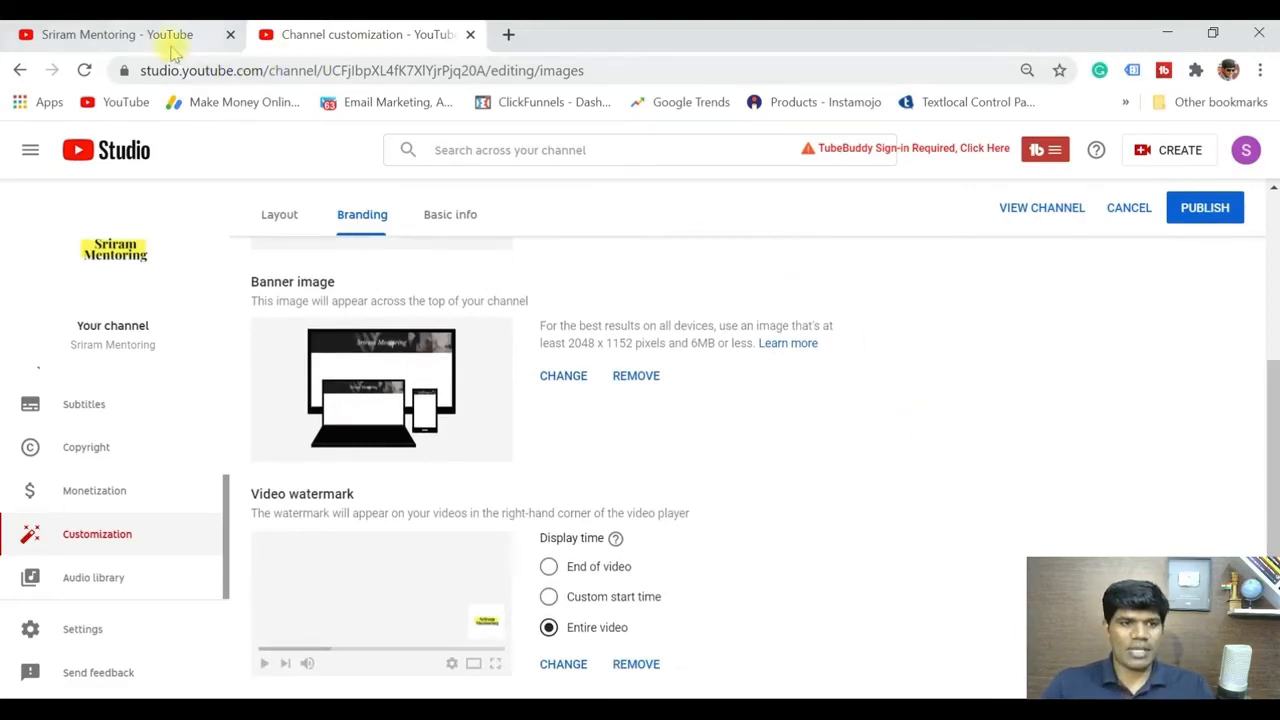
{"action": "left_click", "coordinate": [163, 36]}
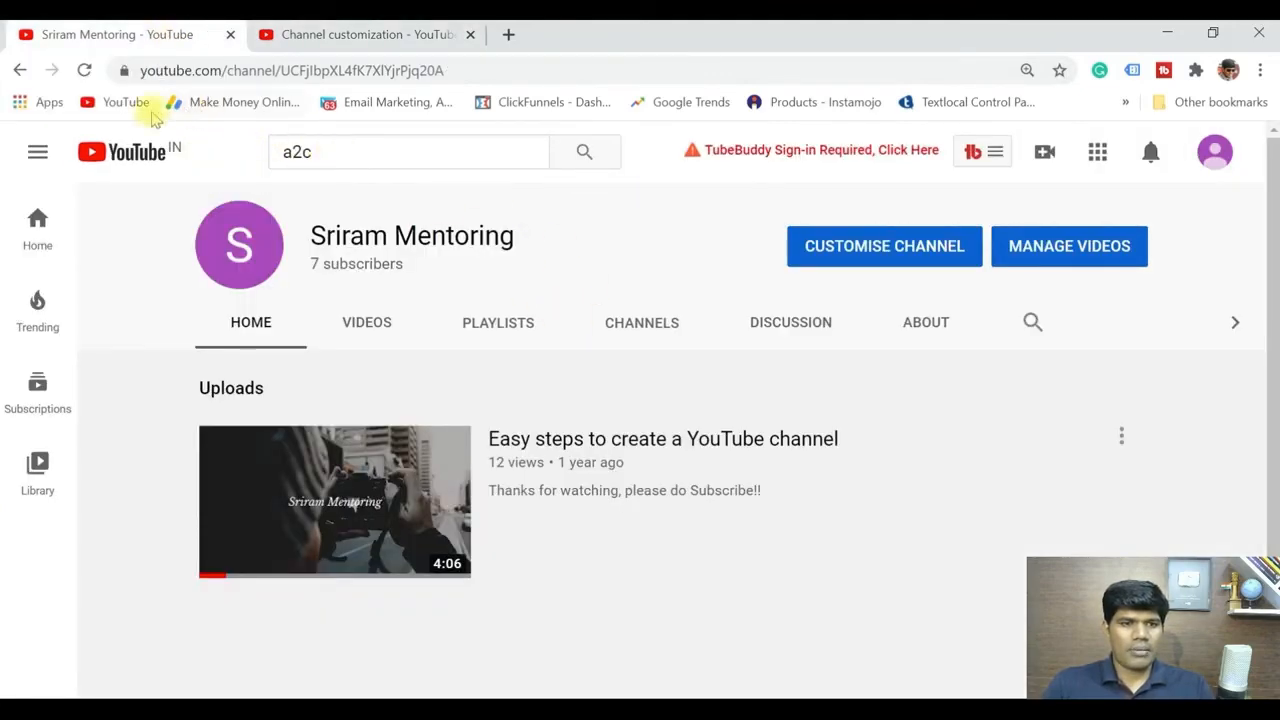
{"action": "left_click", "coordinate": [110, 102]}
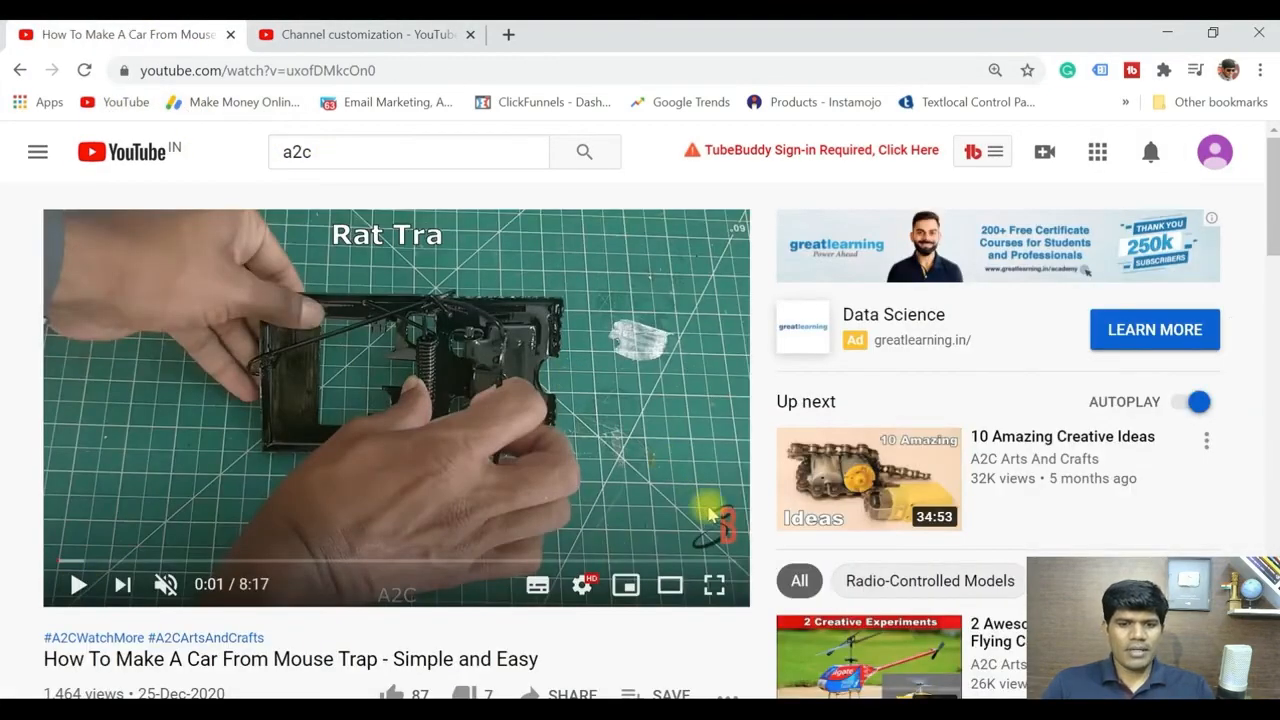
{"action": "mouse_move", "coordinate": [712, 522]}
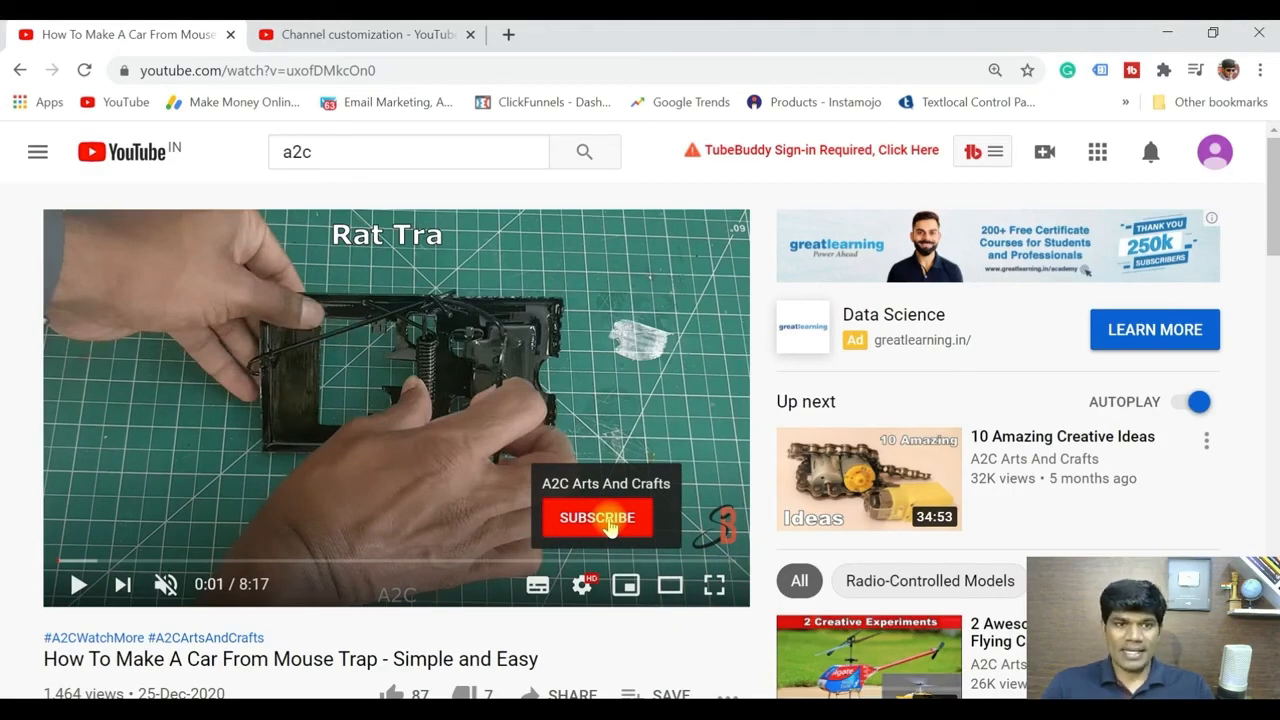
{"action": "left_click", "coordinate": [372, 40]}
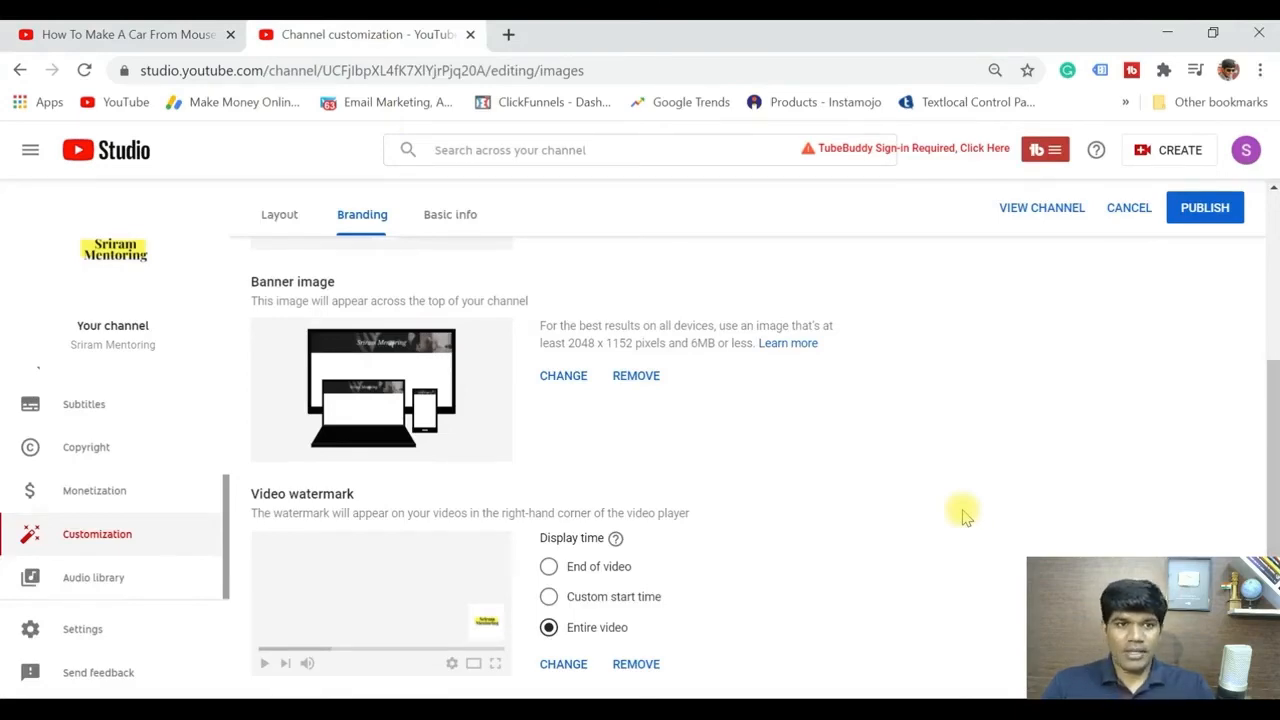
{"action": "left_click", "coordinate": [155, 34]}
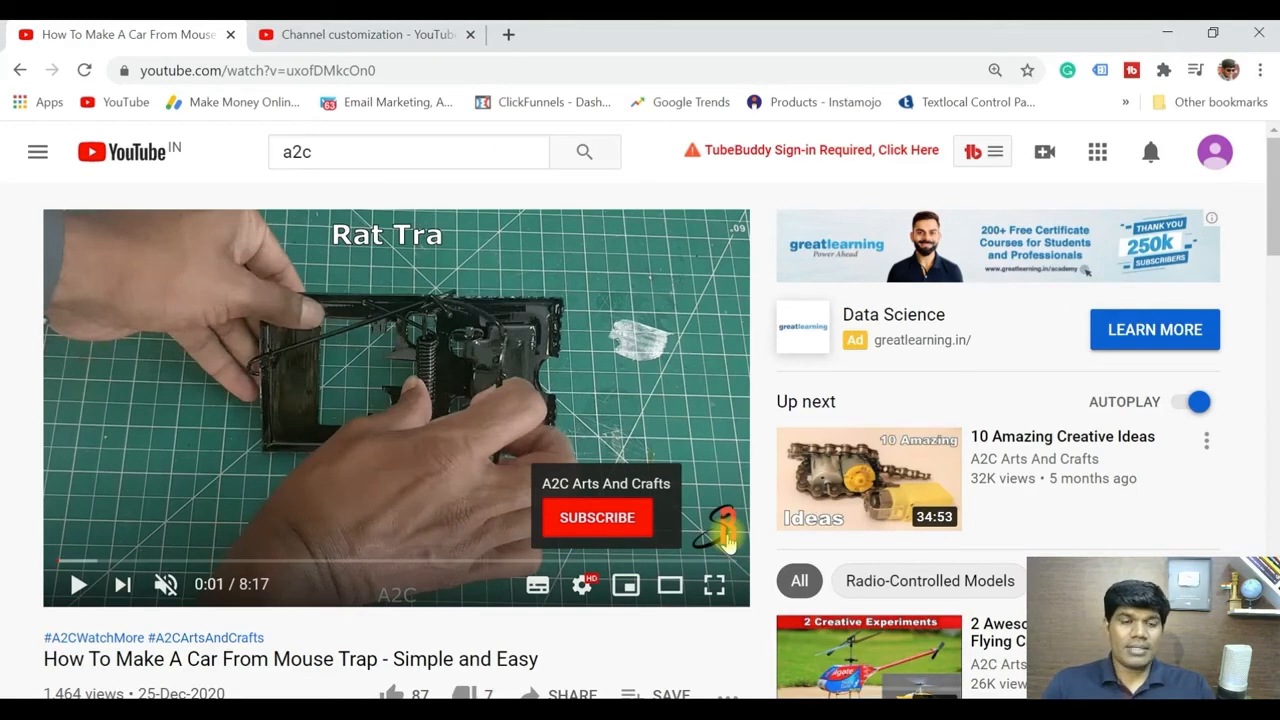
{"action": "left_click", "coordinate": [390, 34]}
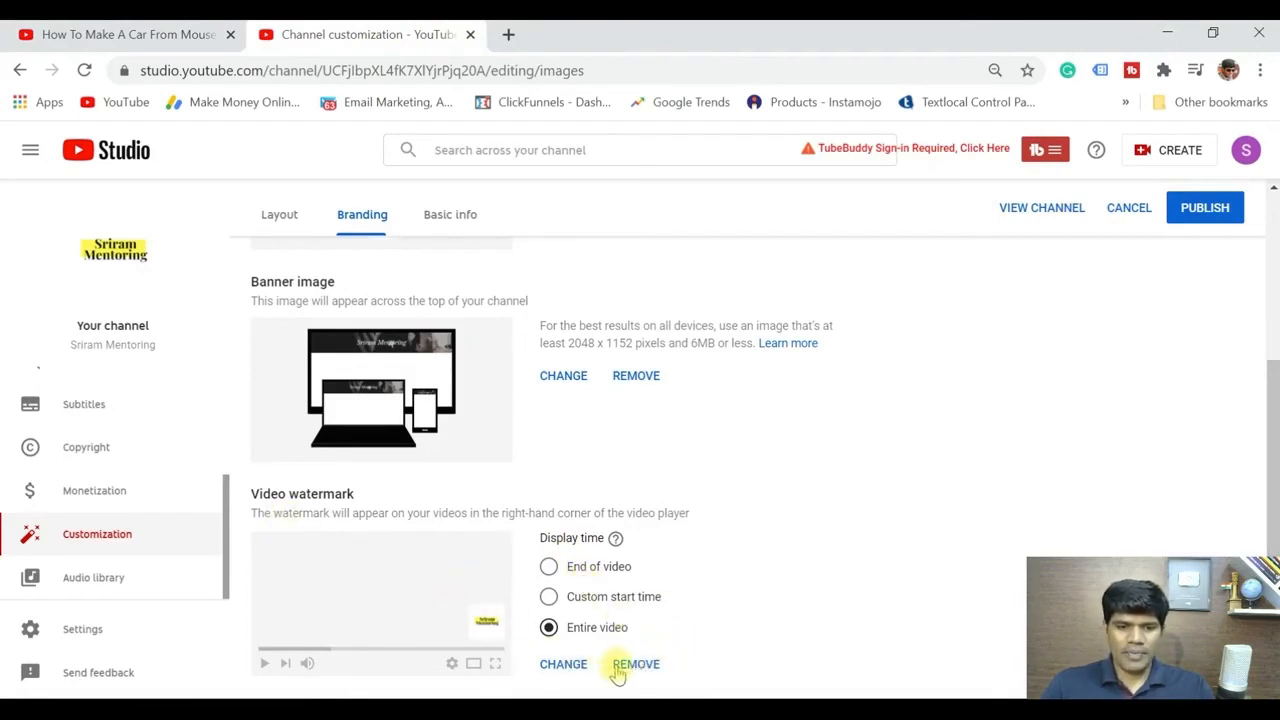
Step: Replace the video watermark image with the Logo file
{"action": "left_click", "coordinate": [563, 666]}
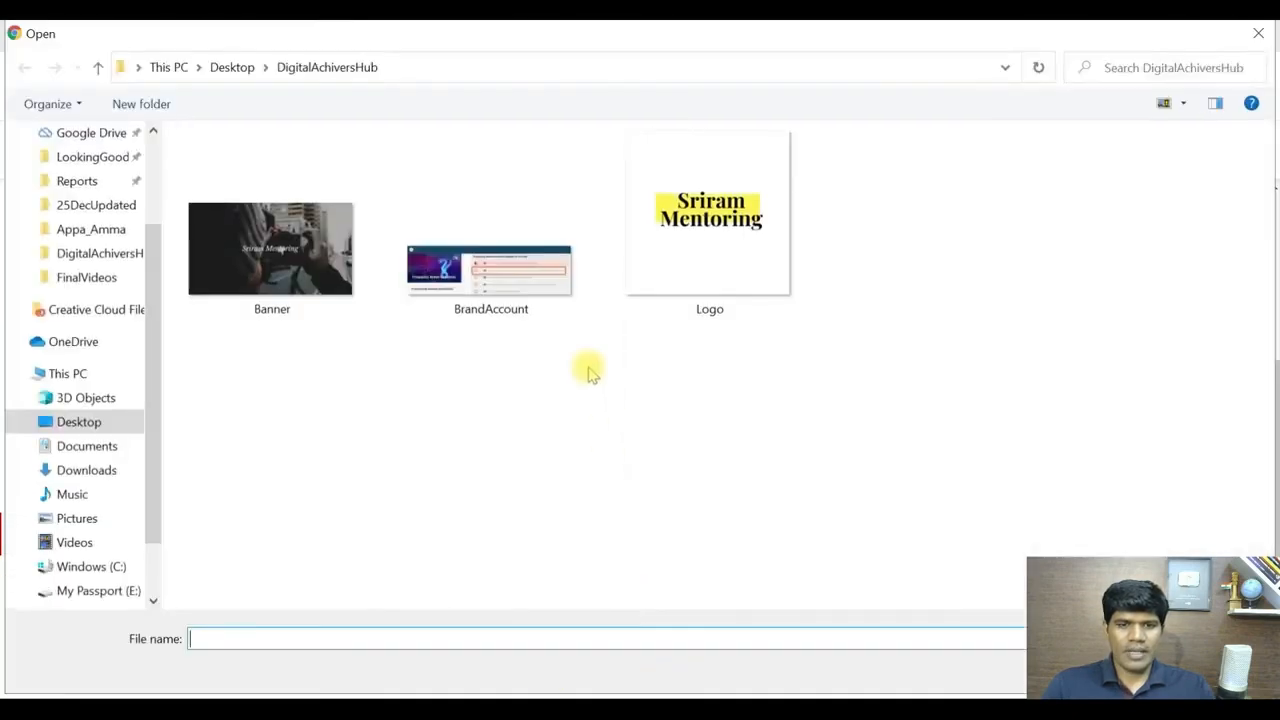
{"action": "left_click", "coordinate": [737, 214]}
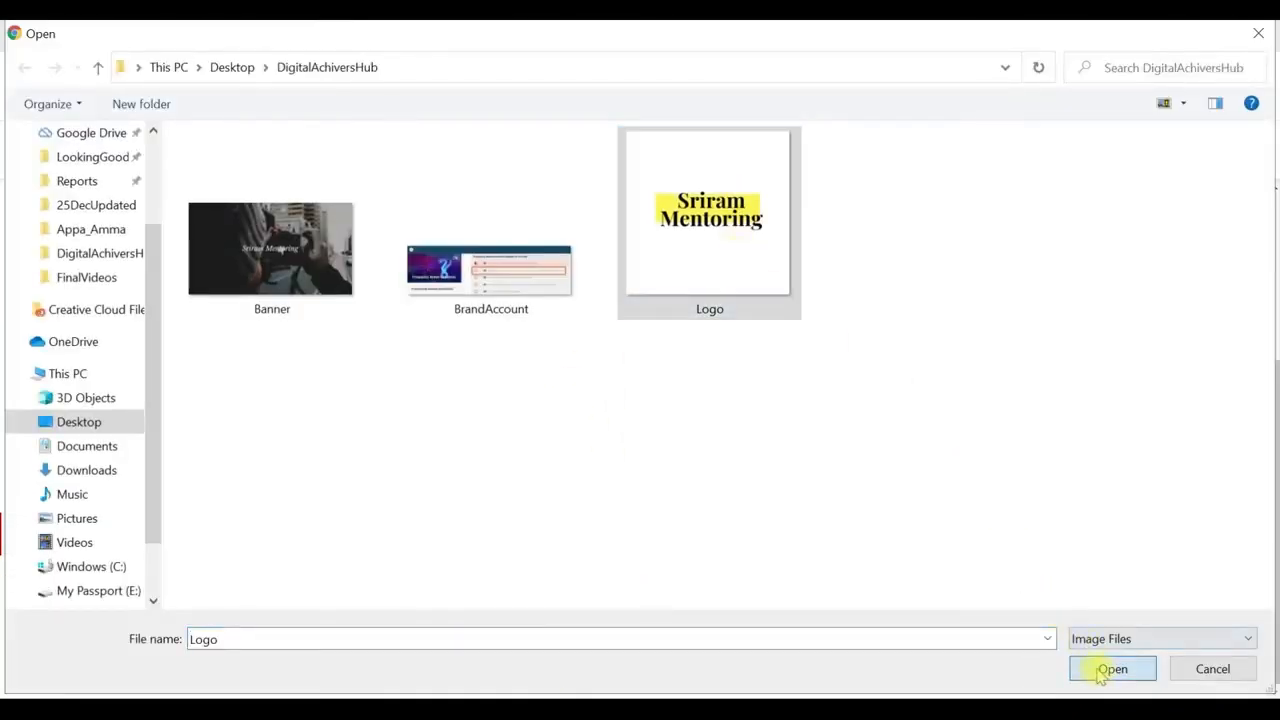
{"action": "left_click", "coordinate": [1105, 670]}
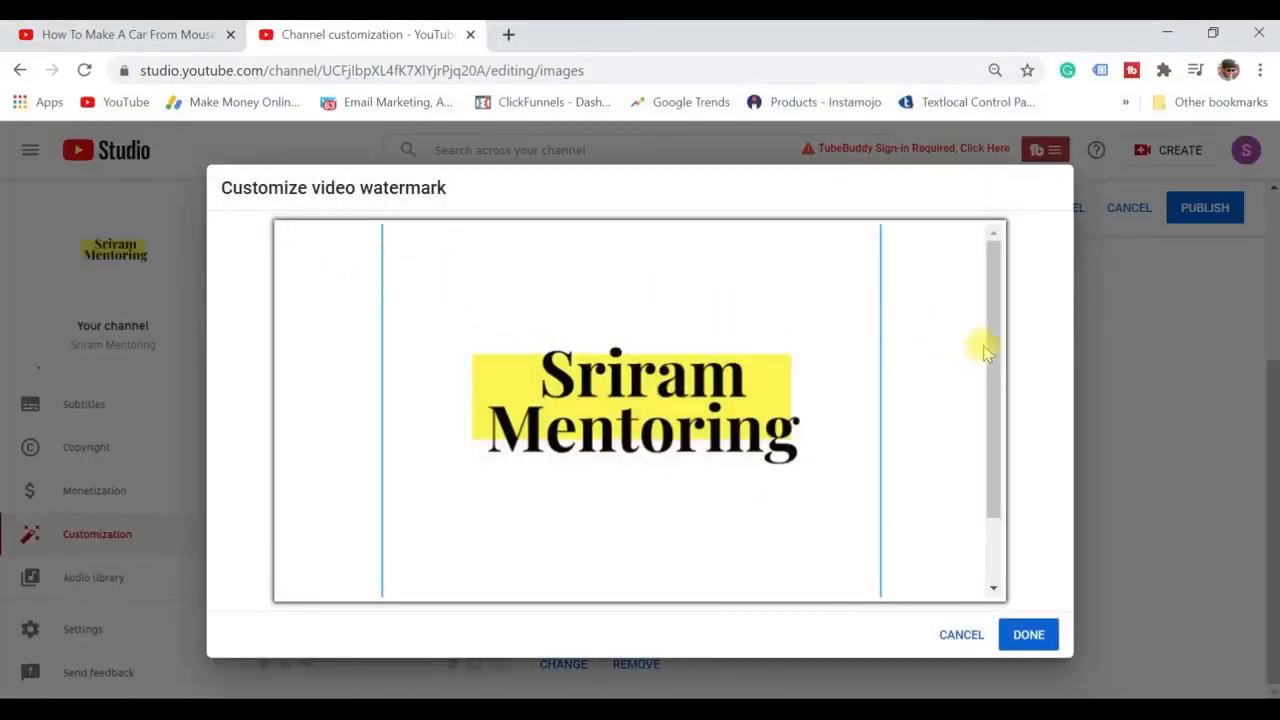
Step: Crop the watermark image to a smaller square centred around the logo text and apply the crop
{"action": "left_click_drag", "start_coordinate": [1000, 270], "coordinate": [991, 471]}
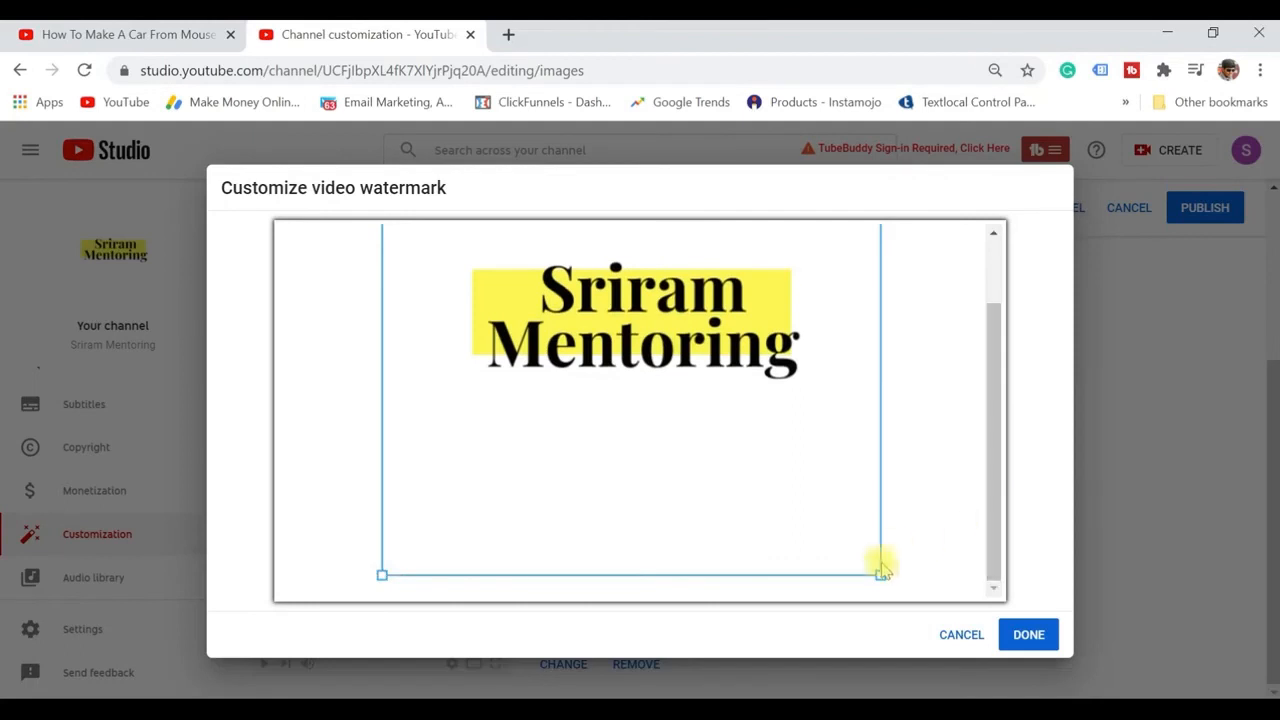
{"action": "left_click_drag", "start_coordinate": [880, 571], "coordinate": [812, 470]}
{"action": "left_click_drag", "start_coordinate": [668, 300], "coordinate": [713, 315]}
{"action": "left_click_drag", "start_coordinate": [862, 506], "coordinate": [770, 445]}
{"action": "left_click_drag", "start_coordinate": [811, 506], "coordinate": [749, 444]}
{"action": "left_click_drag", "start_coordinate": [630, 341], "coordinate": [697, 372]}
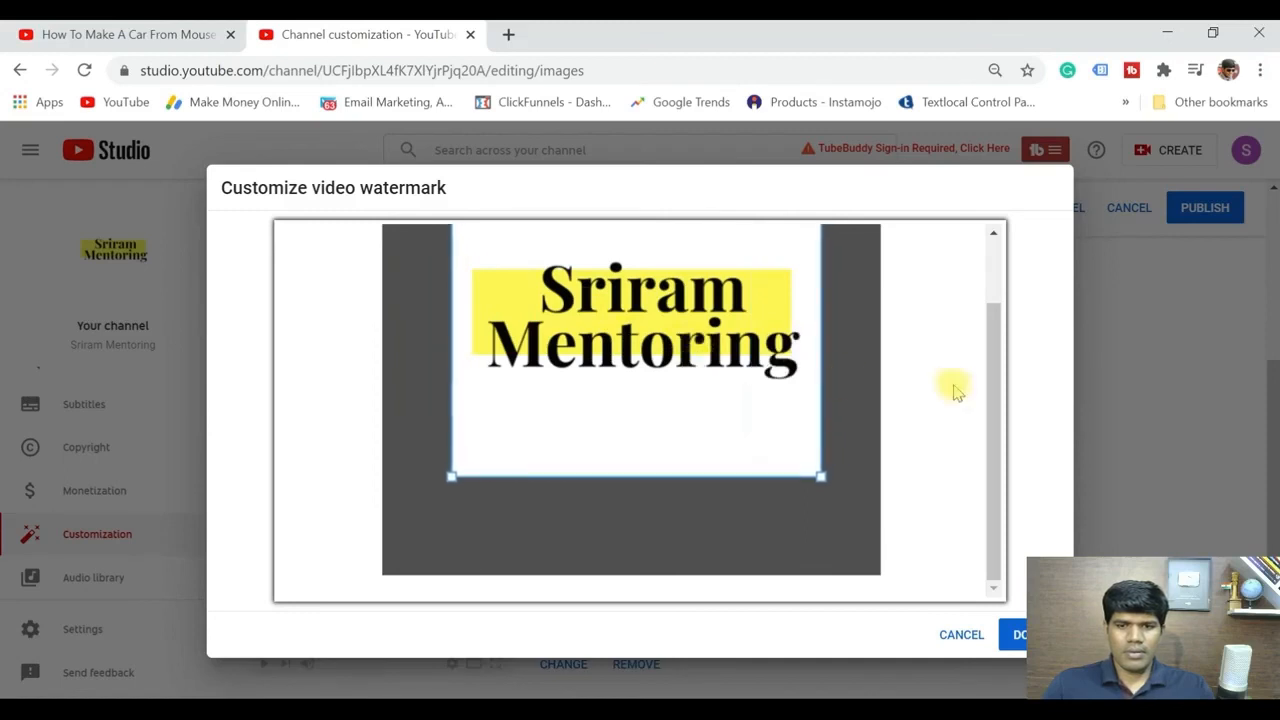
{"action": "left_click_drag", "start_coordinate": [1000, 371], "coordinate": [986, 277]}
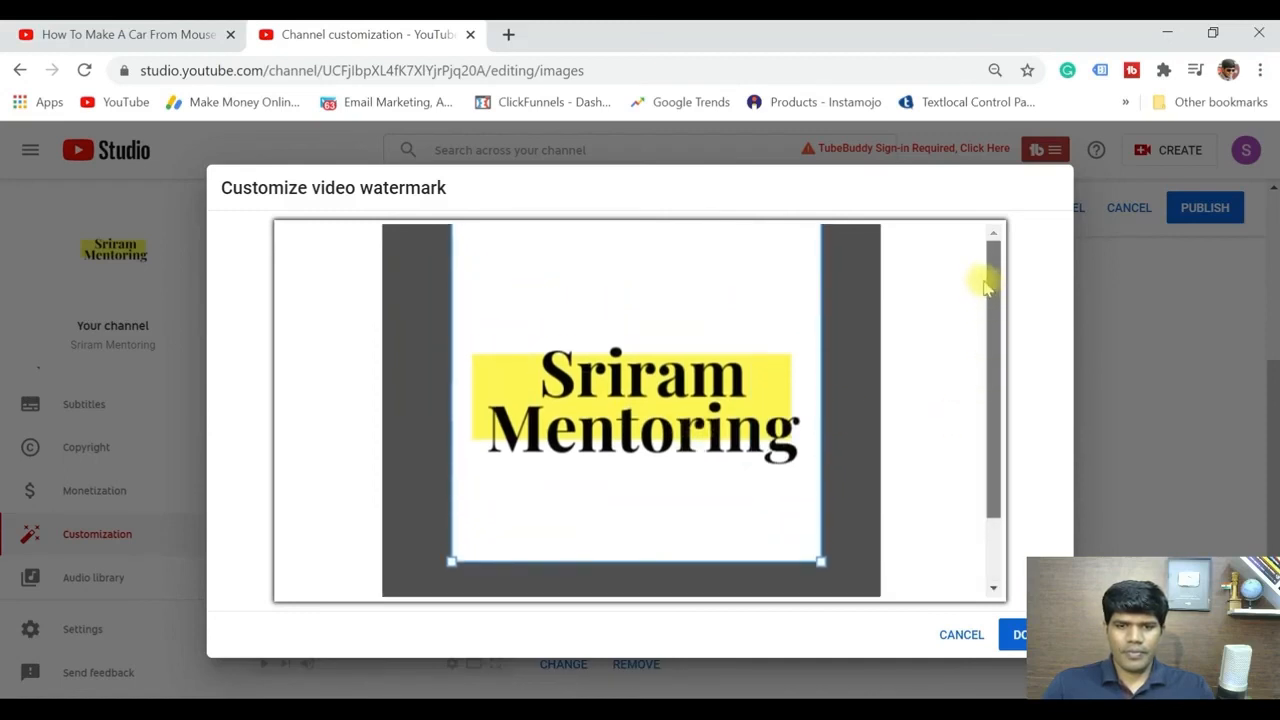
{"action": "left_click_drag", "start_coordinate": [716, 310], "coordinate": [683, 361]}
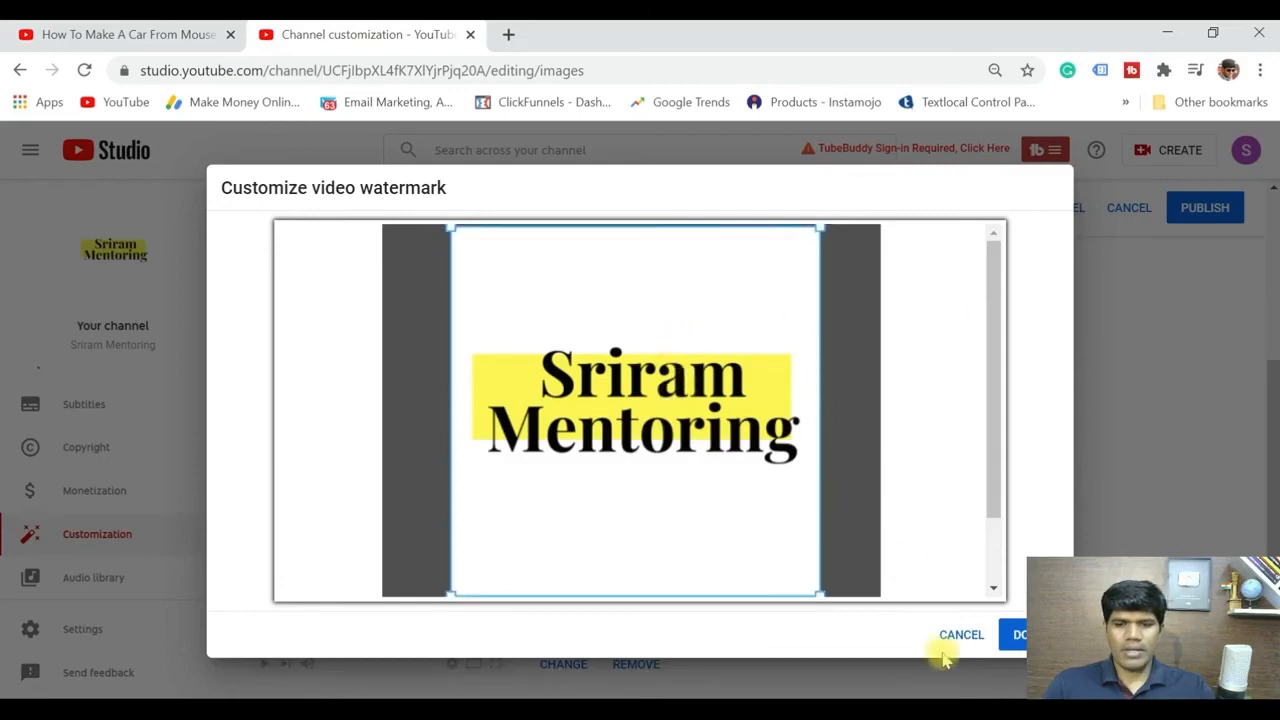
{"action": "left_click", "coordinate": [1018, 634]}
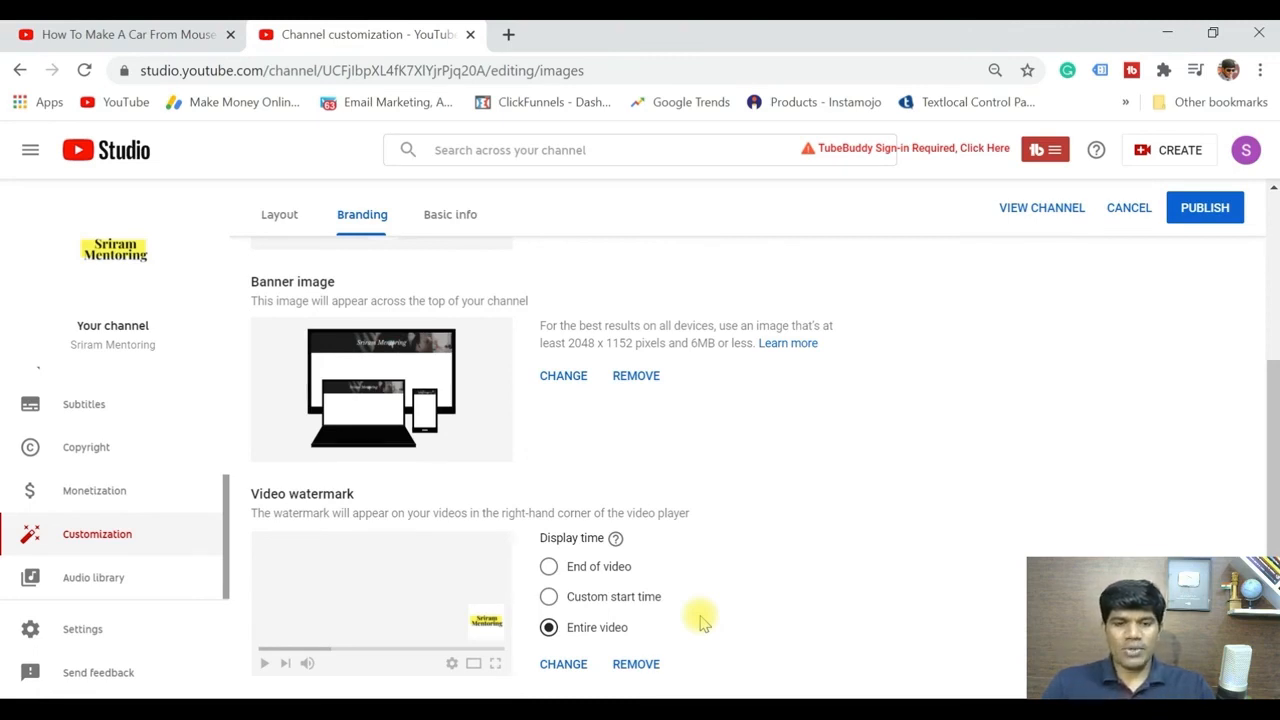
Step: Review the branding settings, publish the changes, and open the channel page to check its new look
{"action": "left_click_drag", "start_coordinate": [1272, 505], "coordinate": [1272, 325]}
{"action": "left_click_drag", "start_coordinate": [1273, 393], "coordinate": [1274, 555]}
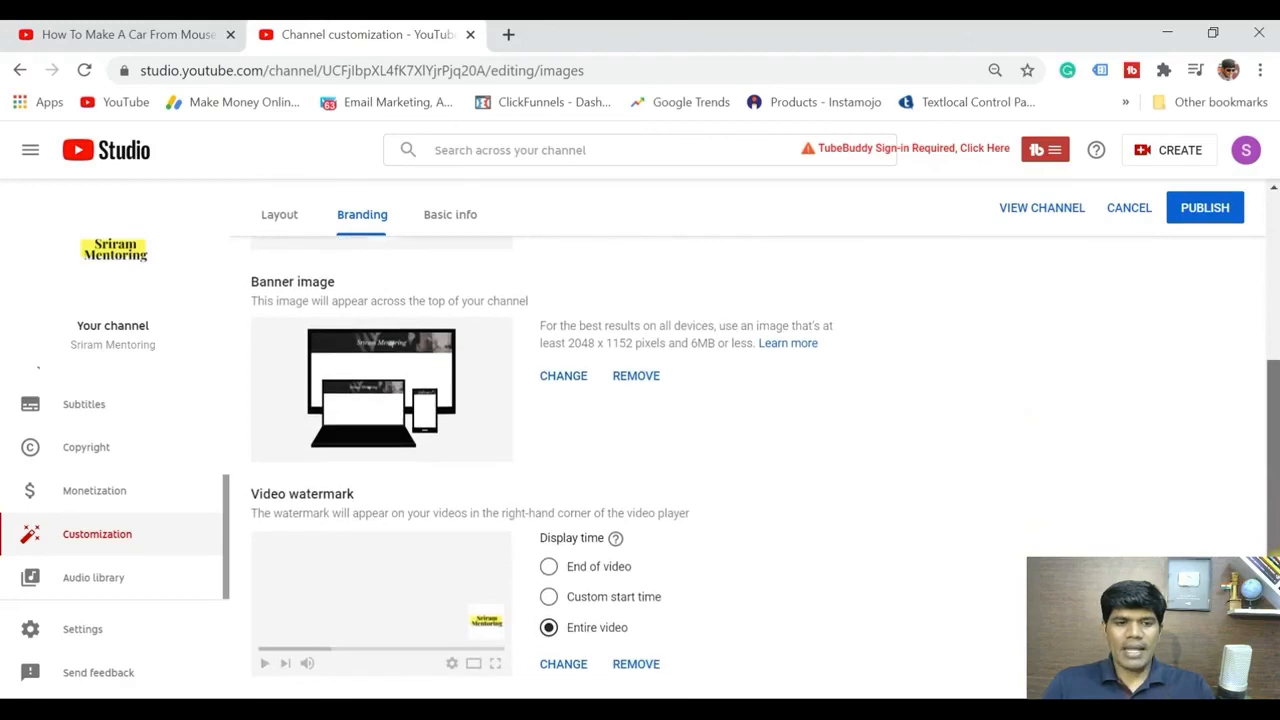
{"action": "scroll", "coordinate": [988, 430], "scroll_direction": "up", "scroll_amount": 3}
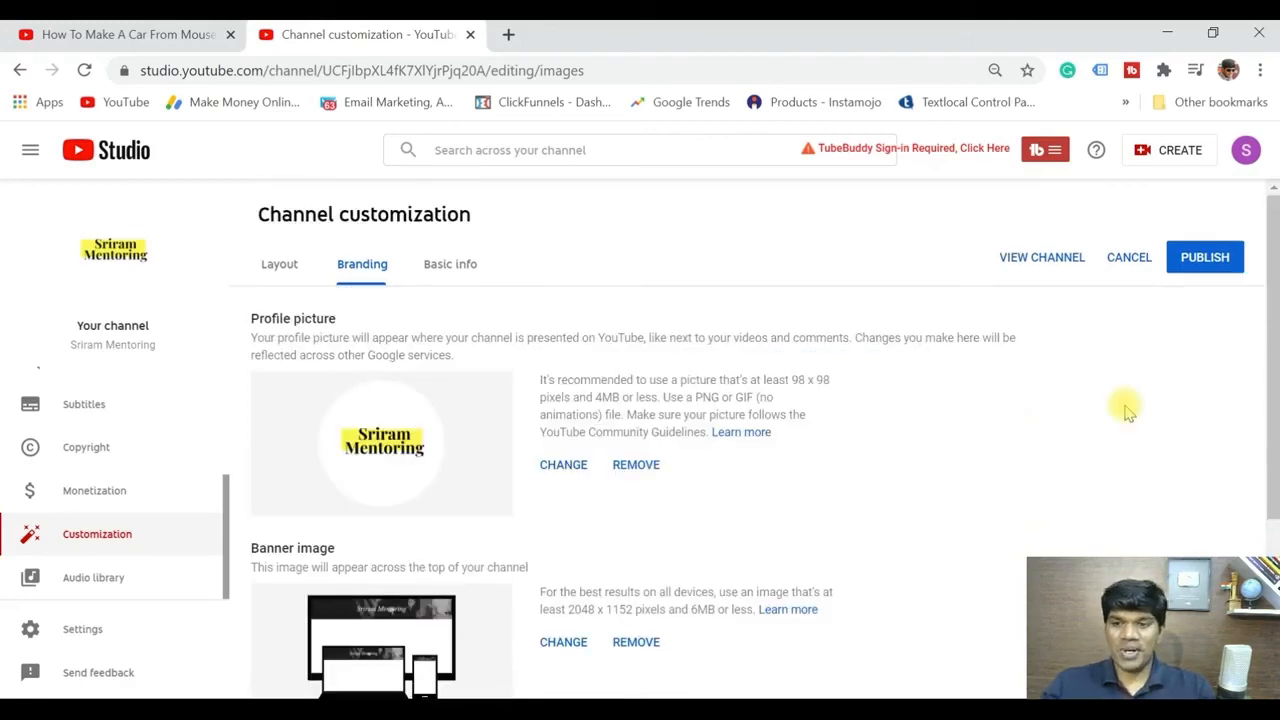
{"action": "left_click", "coordinate": [1206, 260]}
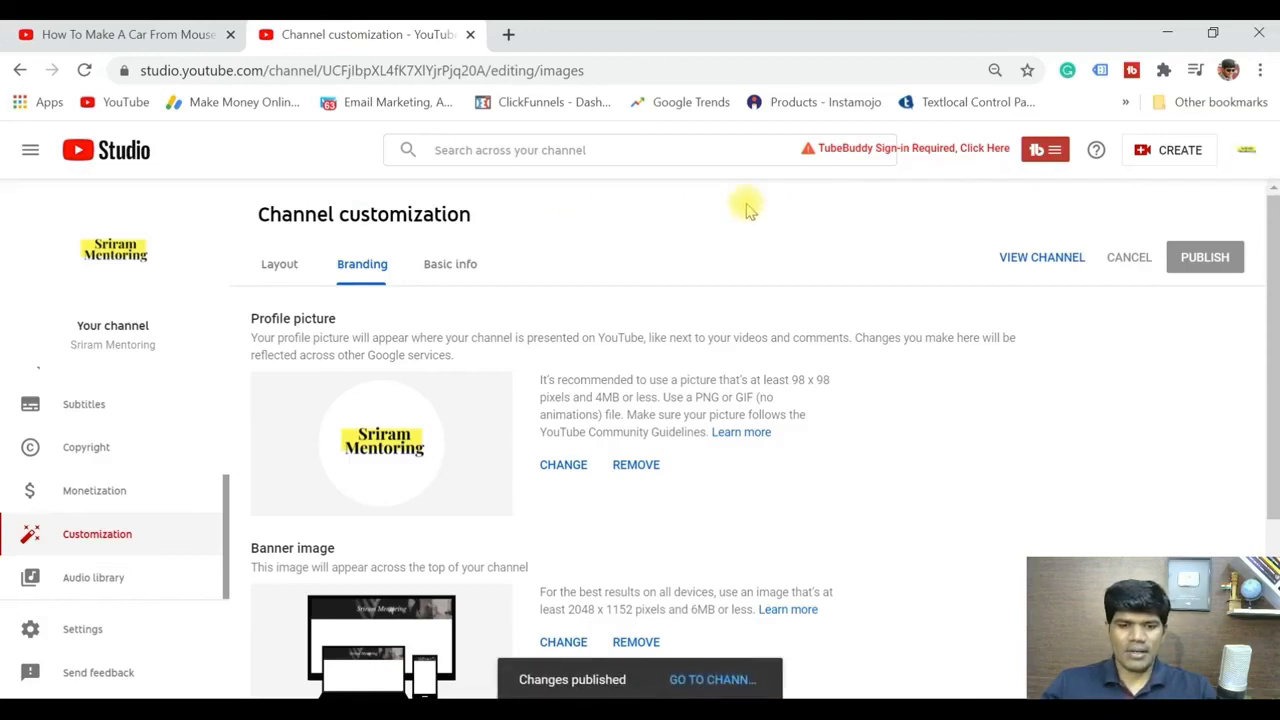
{"action": "left_click", "coordinate": [708, 681]}
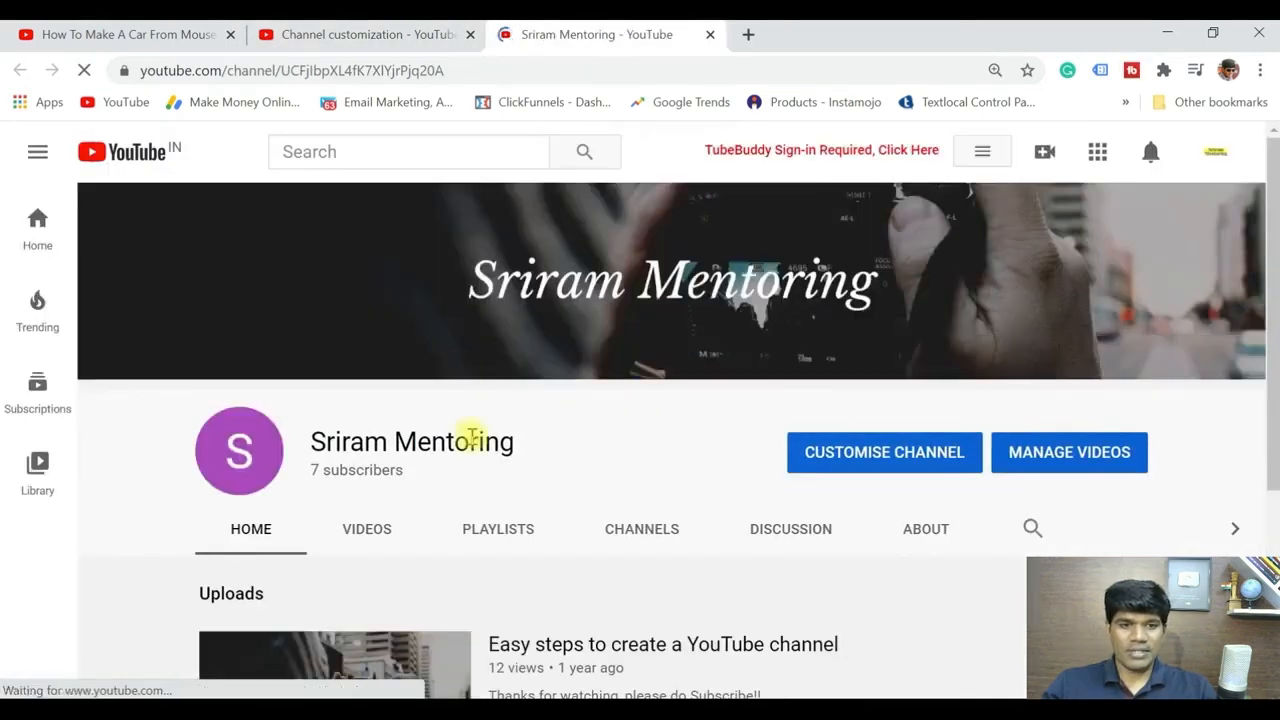
{"action": "mouse_move", "coordinate": [1273, 275]}
{"action": "left_mouse_down"}
{"action": "mouse_move", "coordinate": [1273, 385]}
{"action": "mouse_move", "coordinate": [1273, 252]}
{"action": "left_mouse_up"}
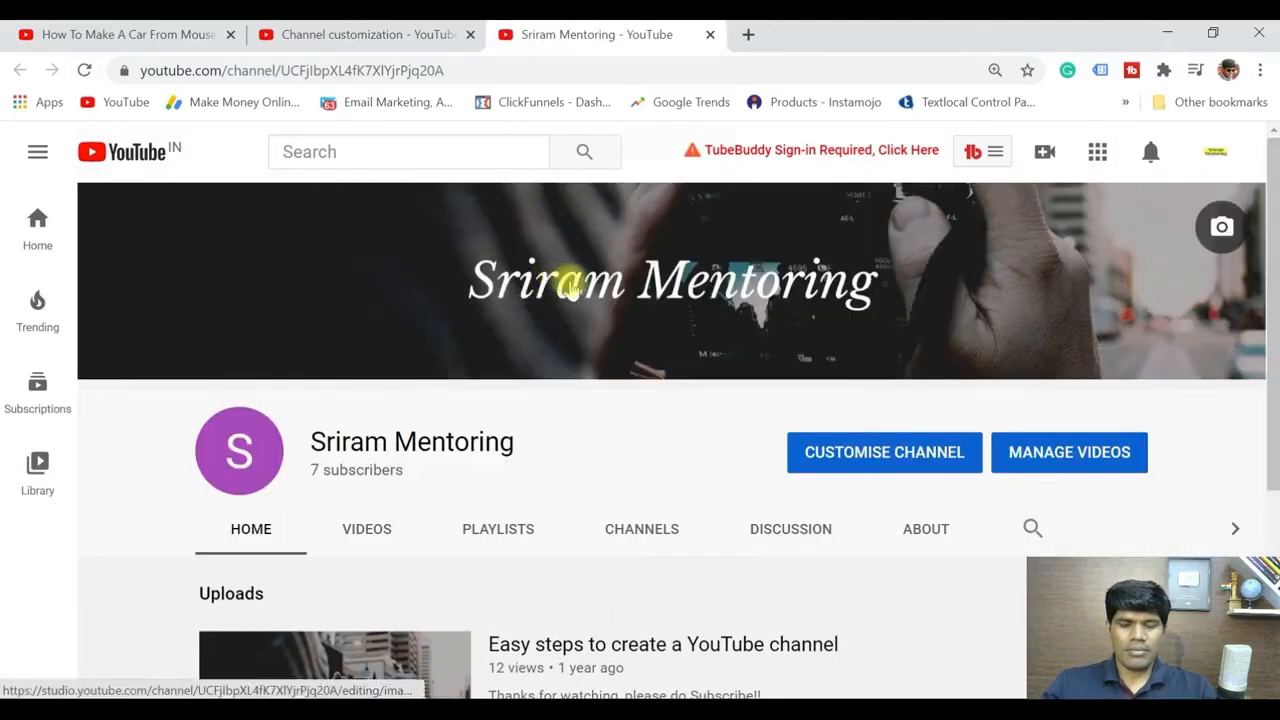